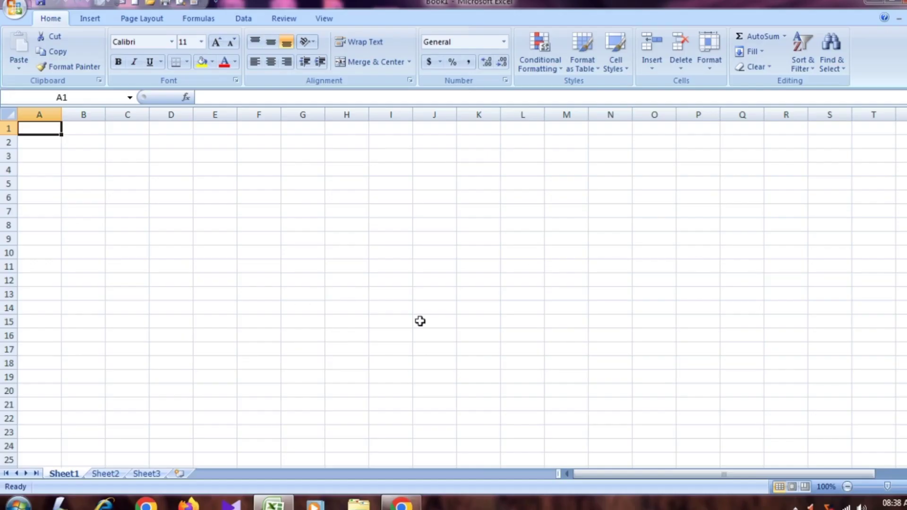
Set the page to A4 paper in landscape orientation and zoom out to 70%
click(394, 267)
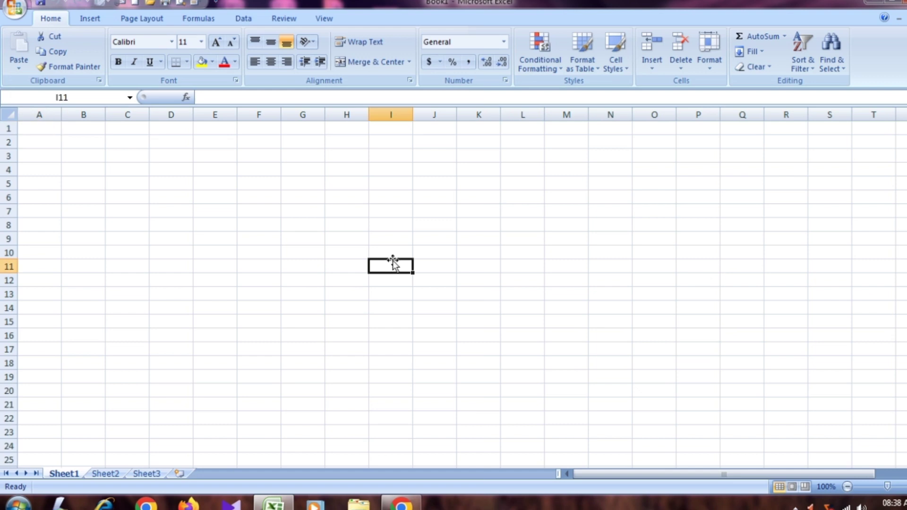
click(93, 21)
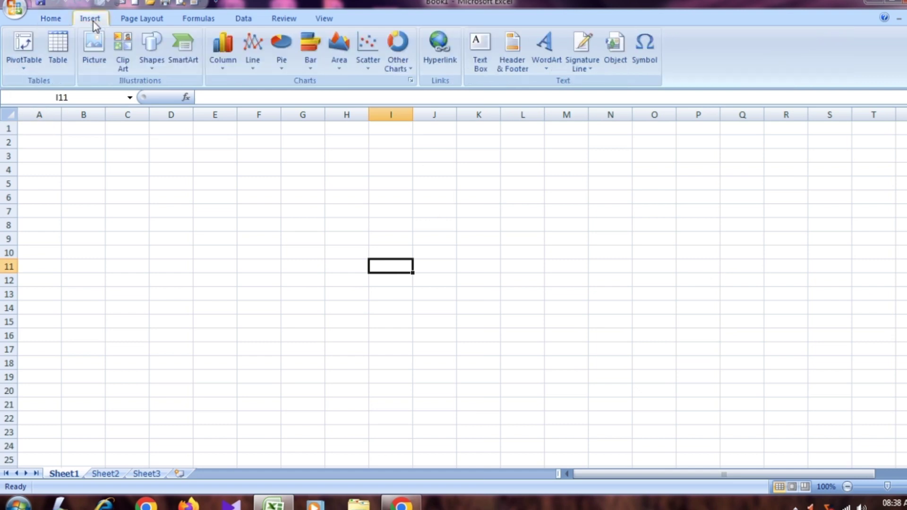
click(142, 20)
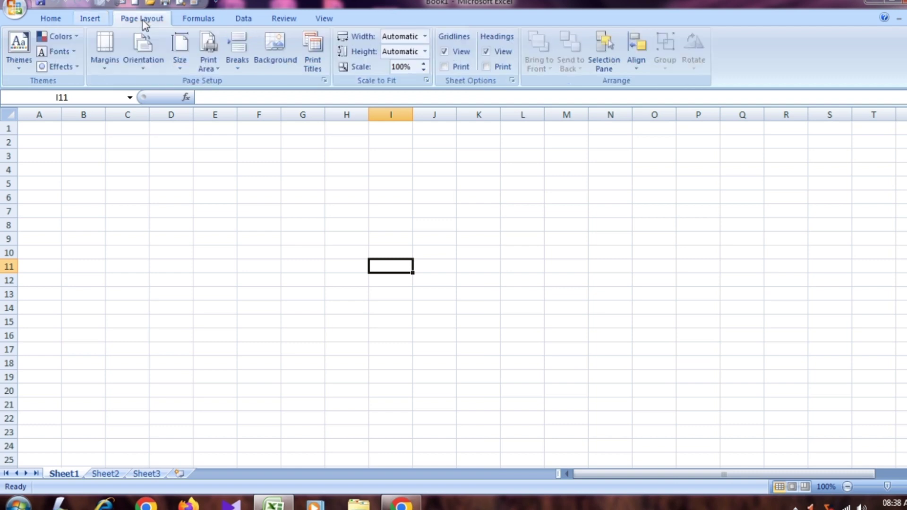
click(180, 66)
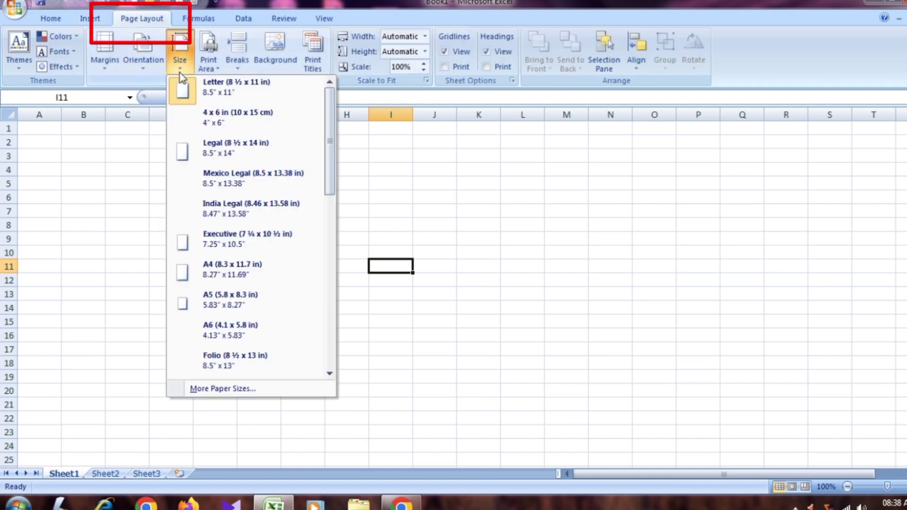
click(221, 264)
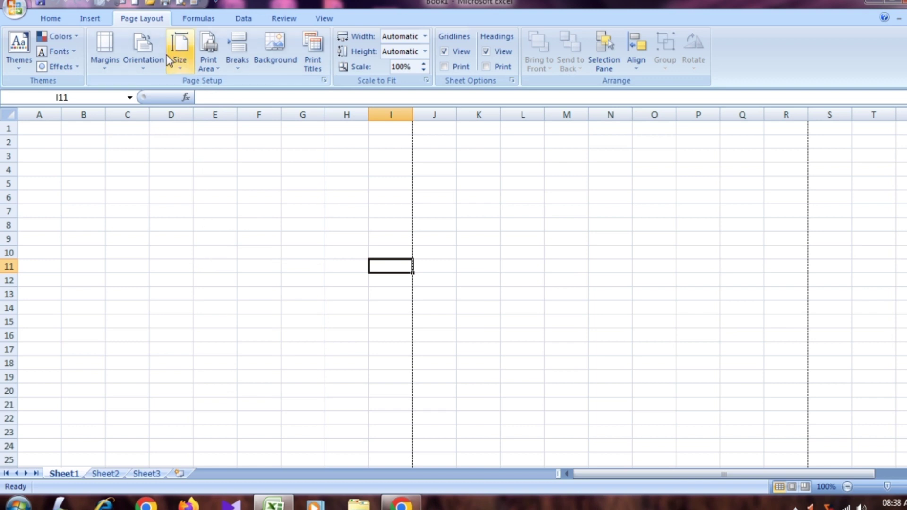
click(150, 63)
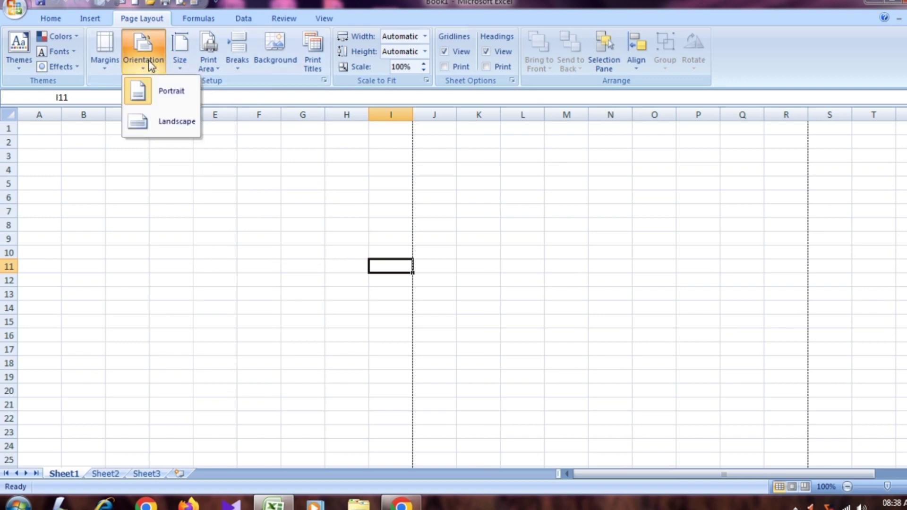
click(176, 124)
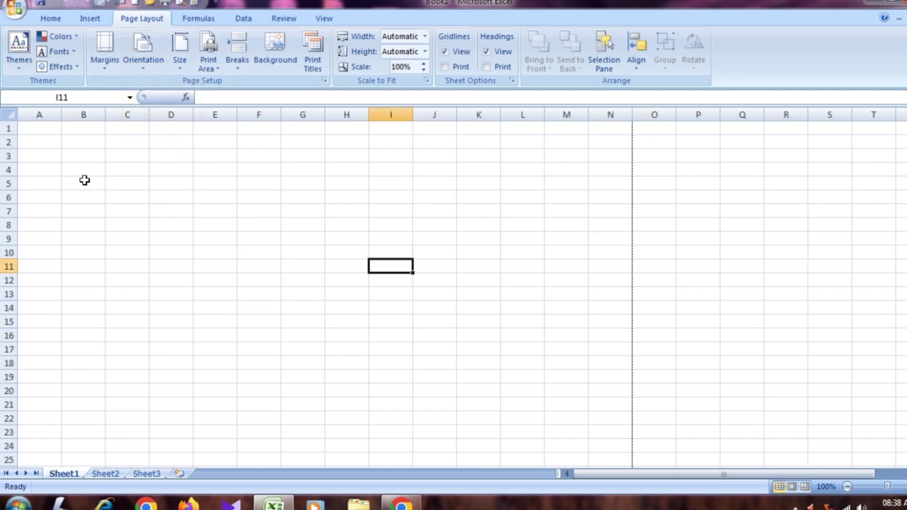
click(848, 487)
click(847, 487)
click(847, 486)
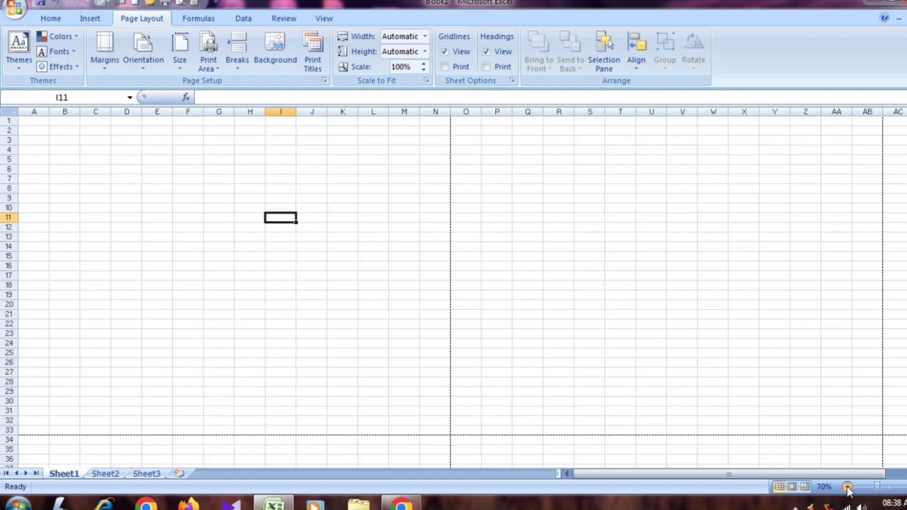
mouse_move(33, 121)
mouse_down()
mouse_move(392, 427)
mouse_move(433, 429)
mouse_up()
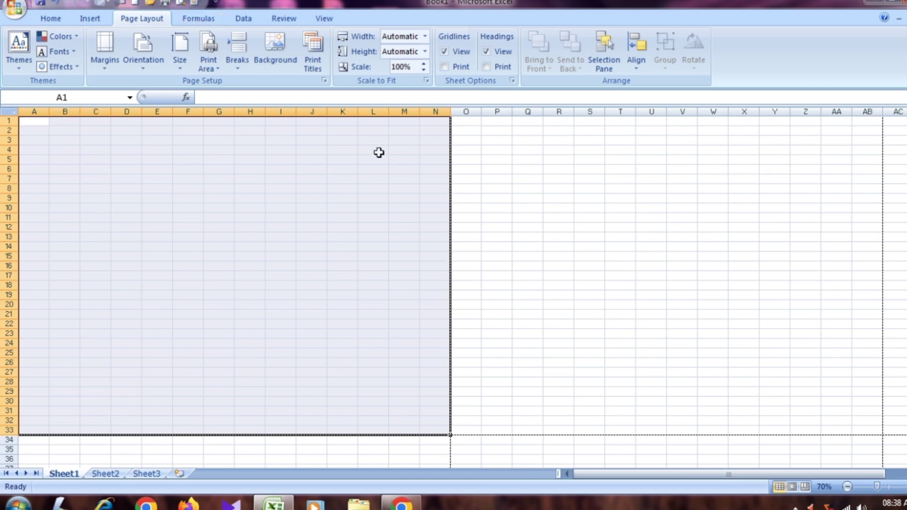
scroll(331, 255, up, 2)
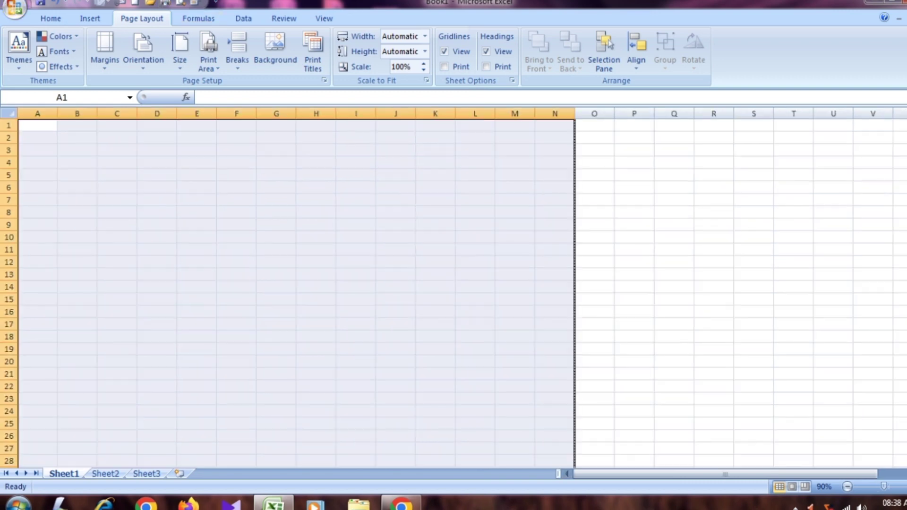
click(332, 257)
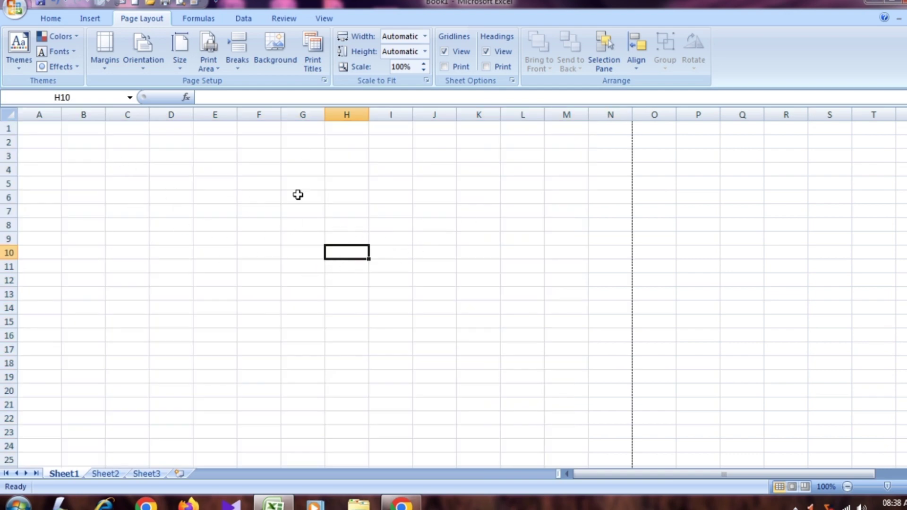
click(251, 132)
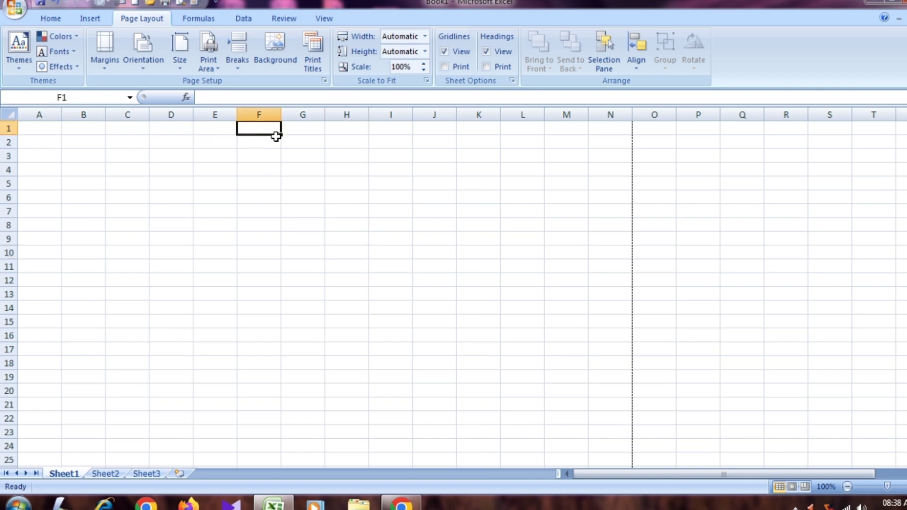
Enter the title 'CCE PROGRESS REPORT' and merge and centre it across D1:K1
text(CCE PRO)
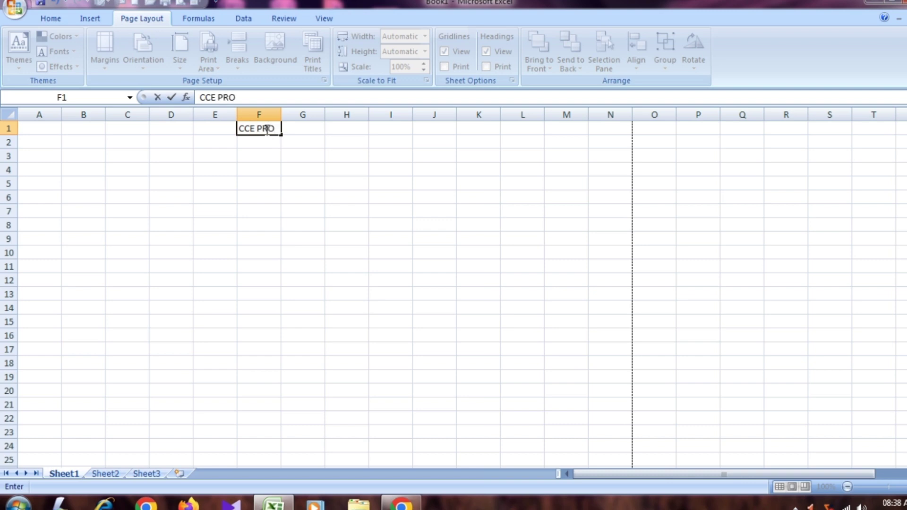
text(GRESS )
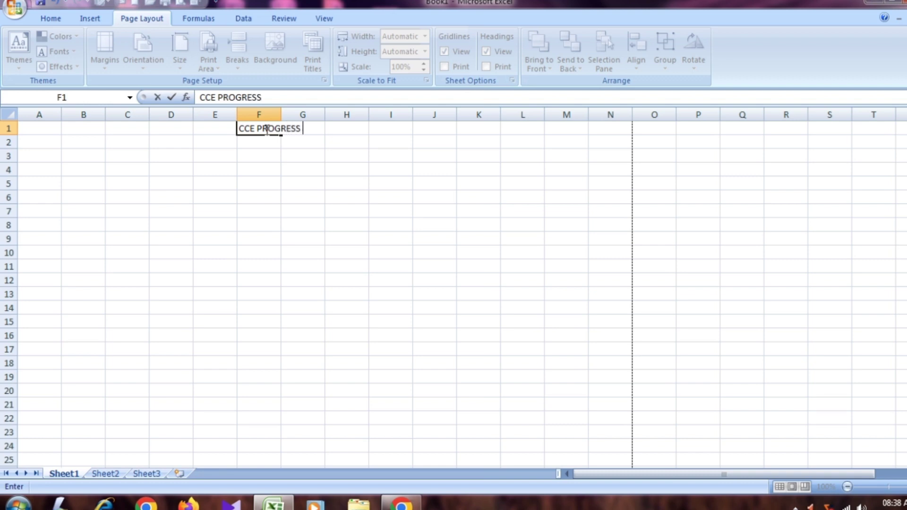
text(REPORT)
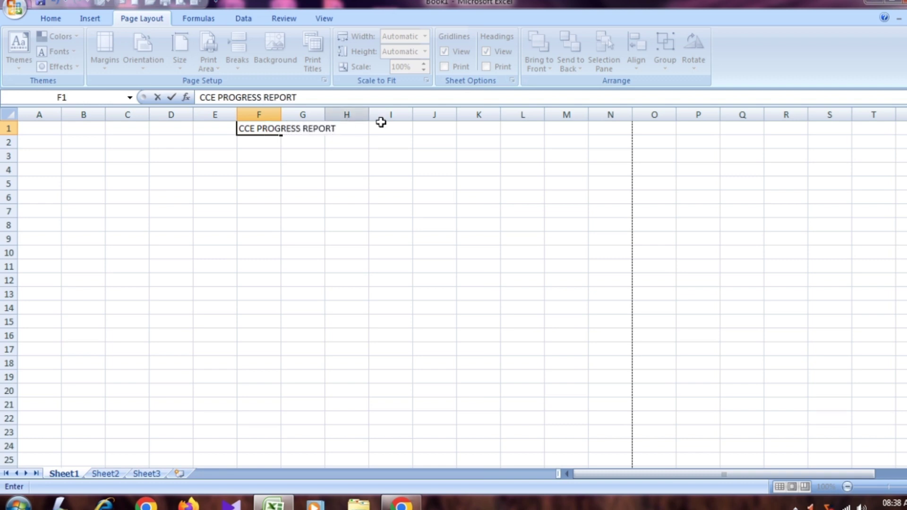
click(381, 129)
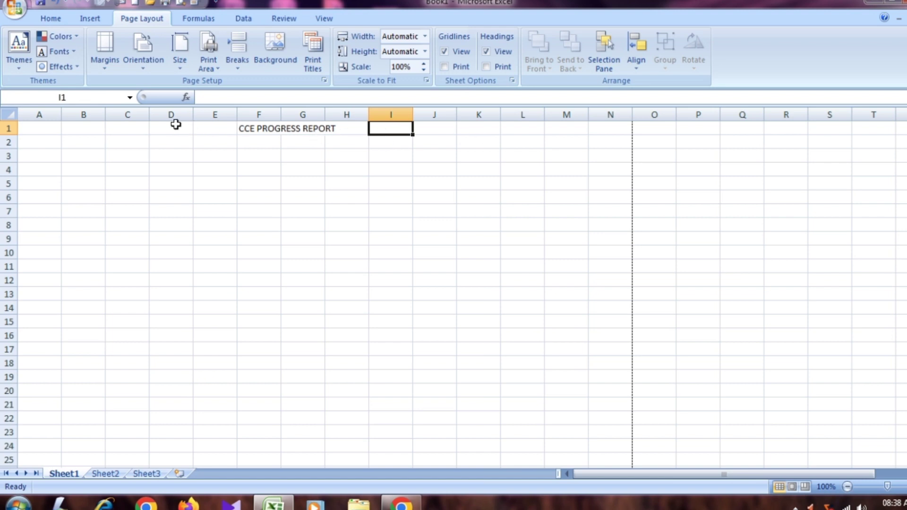
drag(179, 128, 463, 128)
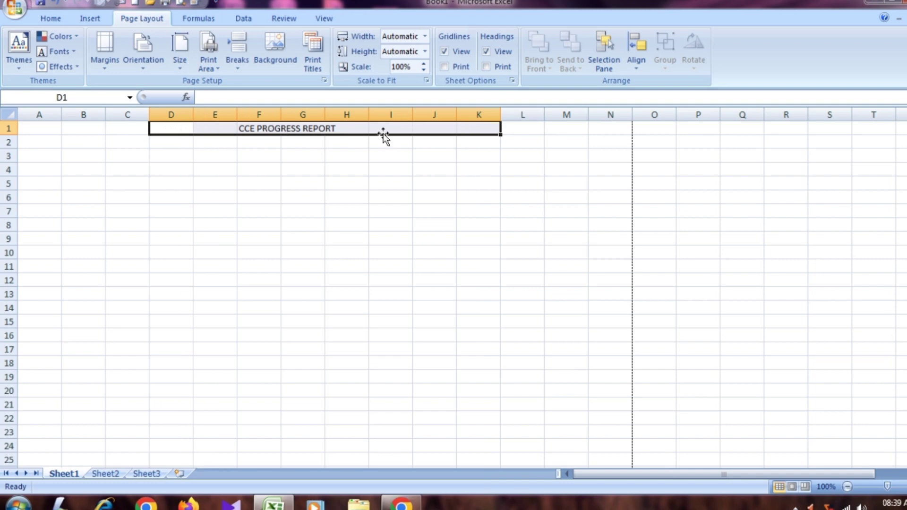
click(51, 19)
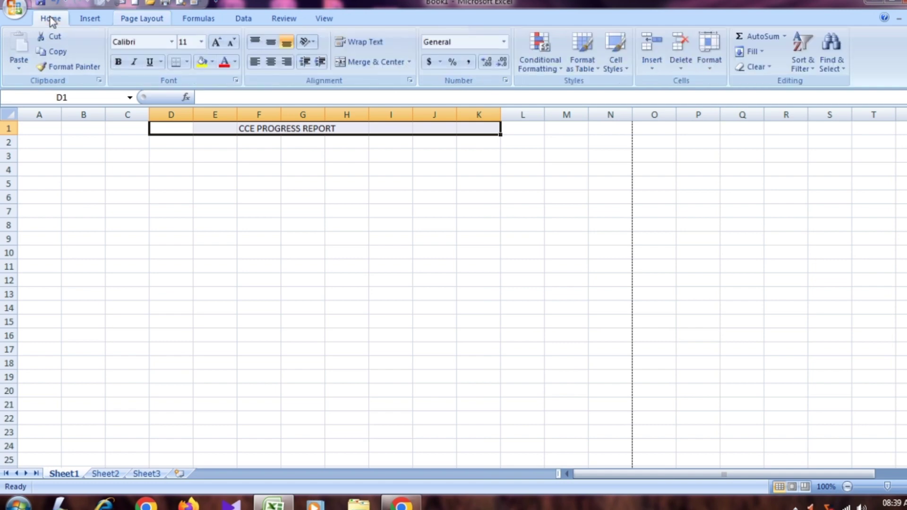
click(384, 63)
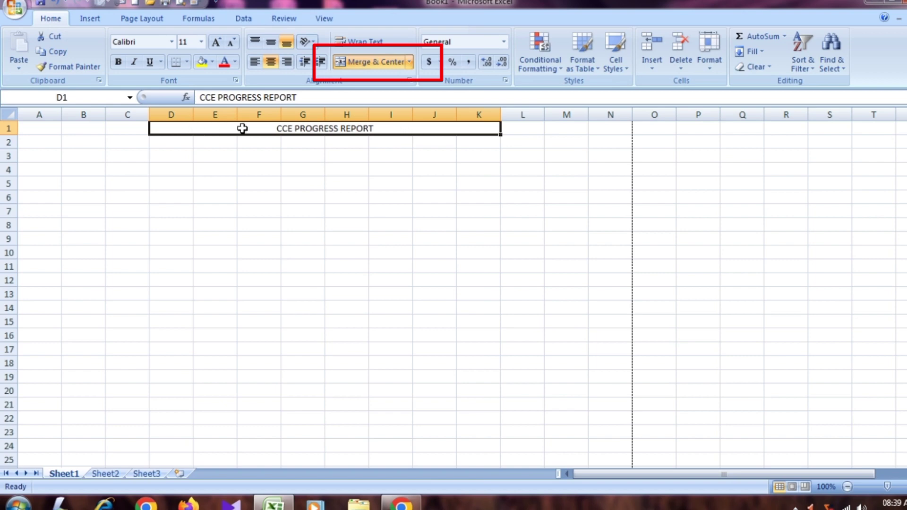
click(479, 180)
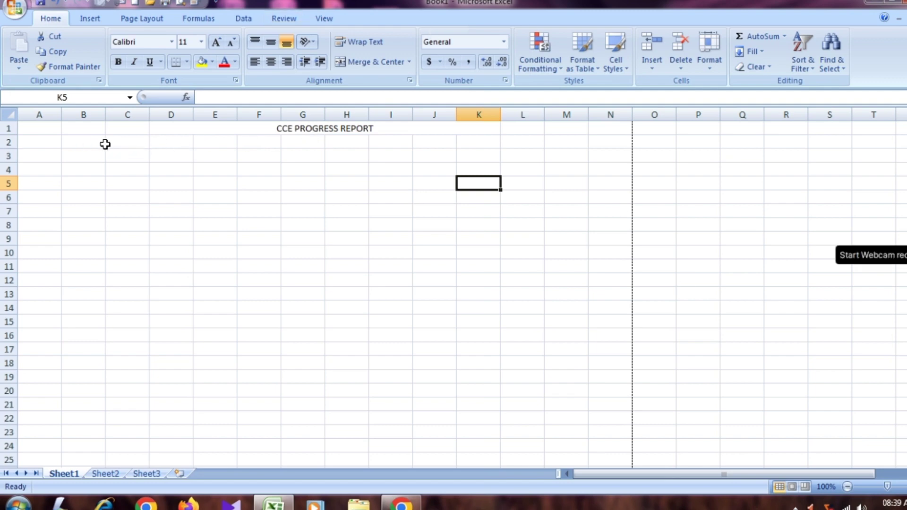
Merge and centre A2:N2 and enter 'TKI HIGH SCHOOL'
drag(61, 143, 594, 142)
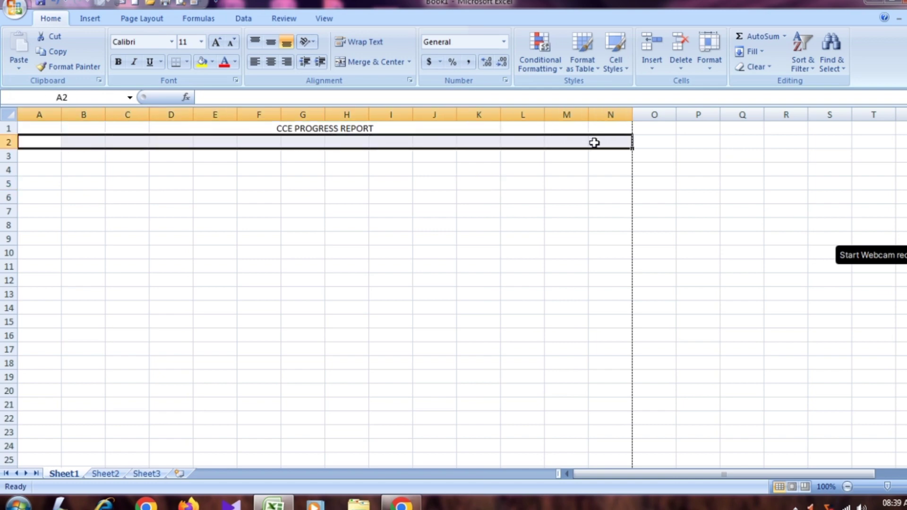
click(369, 62)
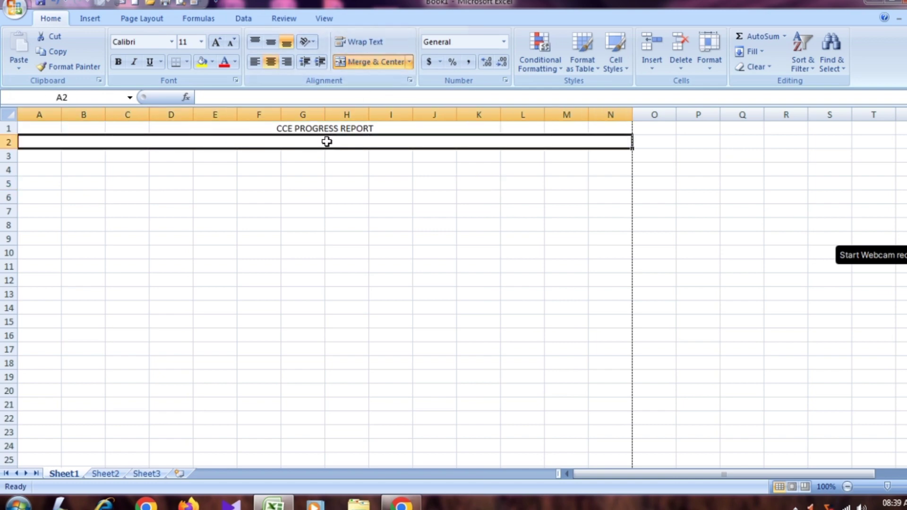
text(TKI HI)
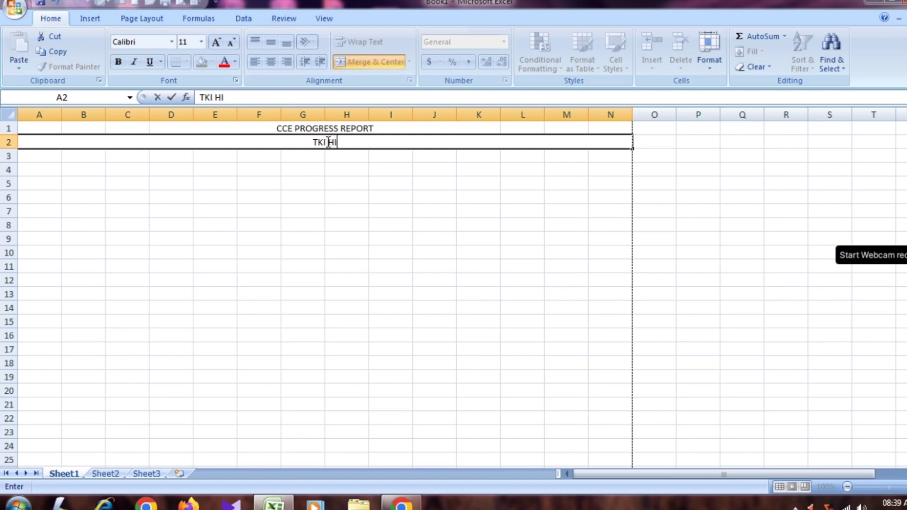
text(GH SC)
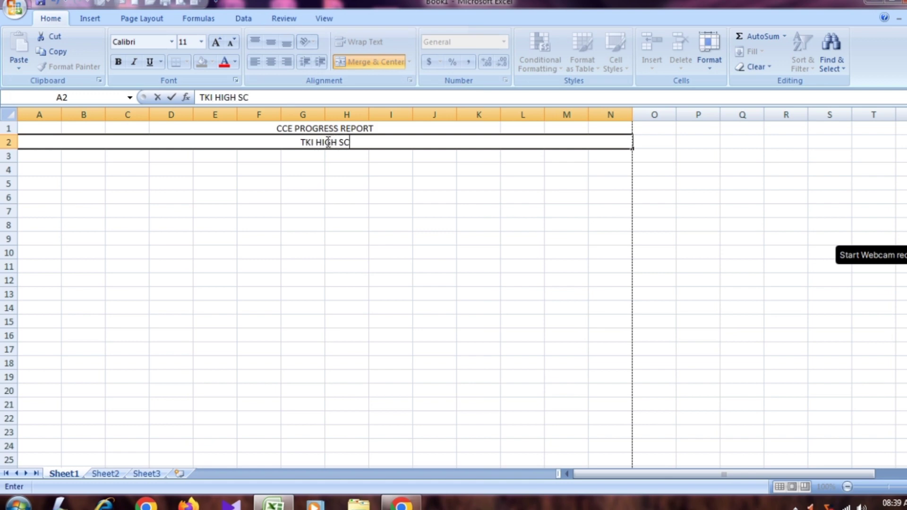
text(HOO)
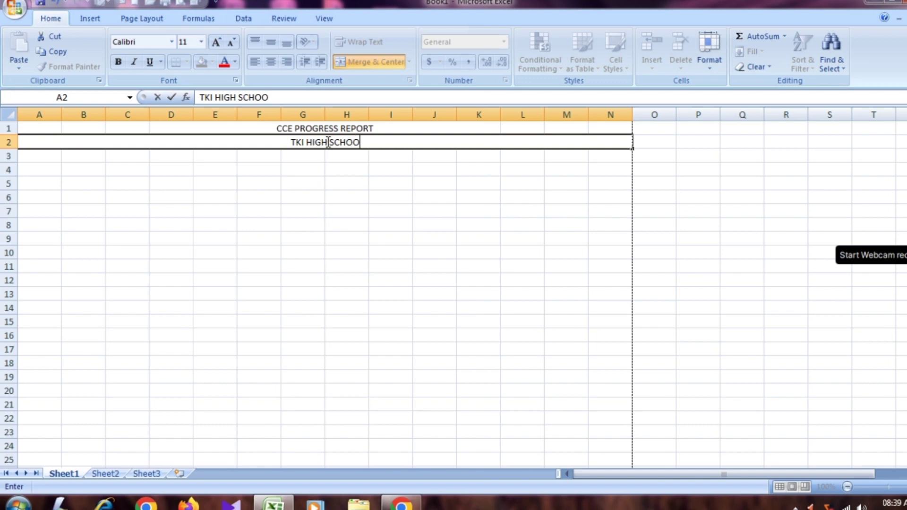
text(L)
Format the school name in 36 pt Algerian font
key(shift+Home)
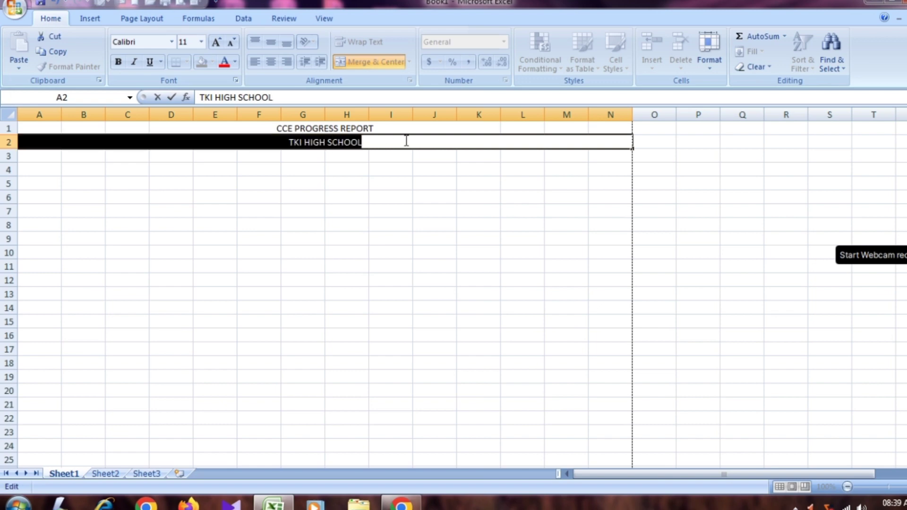
click(216, 43)
click(216, 44)
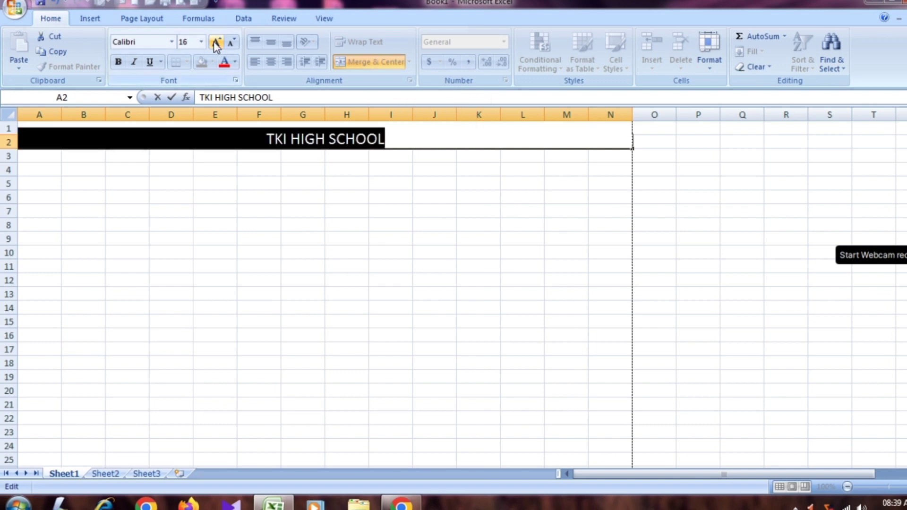
click(216, 44)
click(215, 43)
click(216, 43)
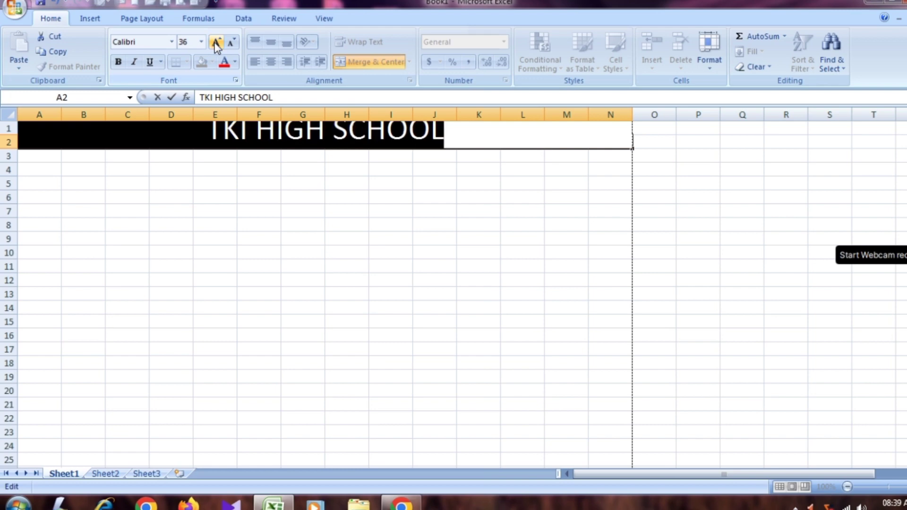
click(172, 43)
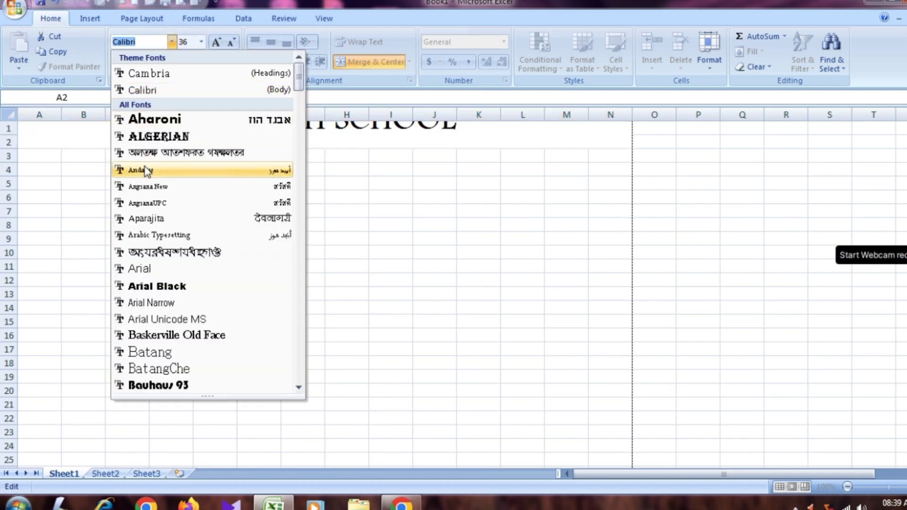
click(152, 137)
click(391, 313)
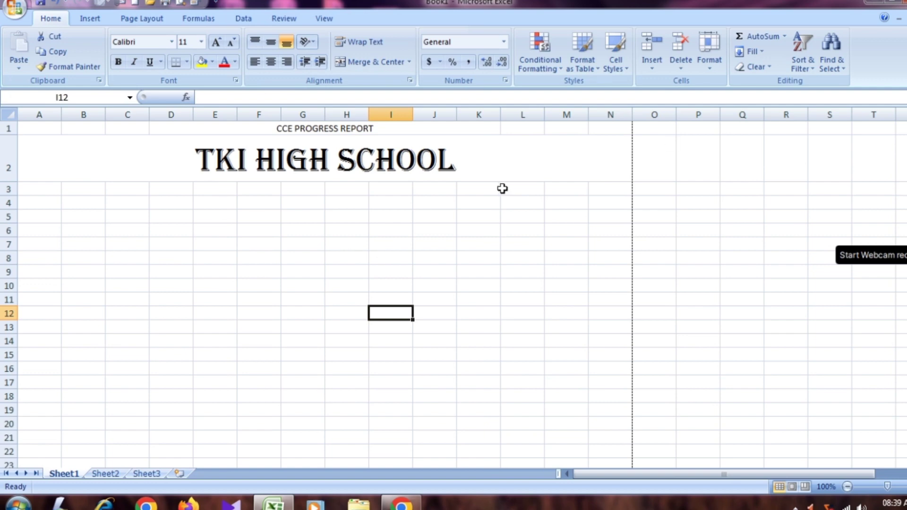
click(373, 192)
drag(226, 190, 493, 196)
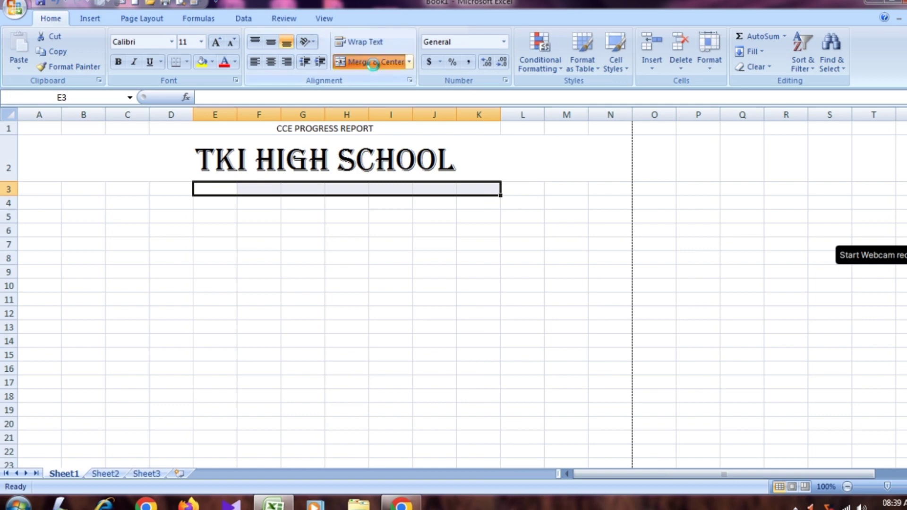
click(370, 62)
text(U)
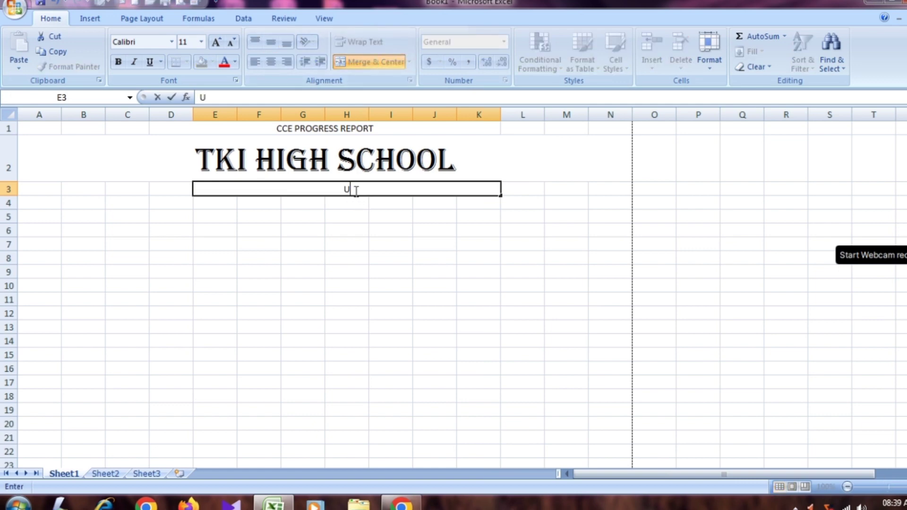
text(-DISE)
text( CODE : 1)
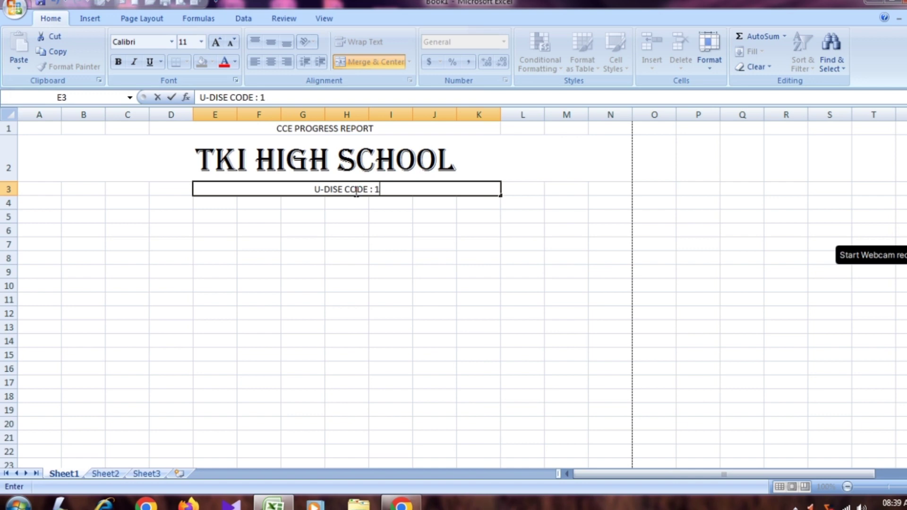
text(90525411)
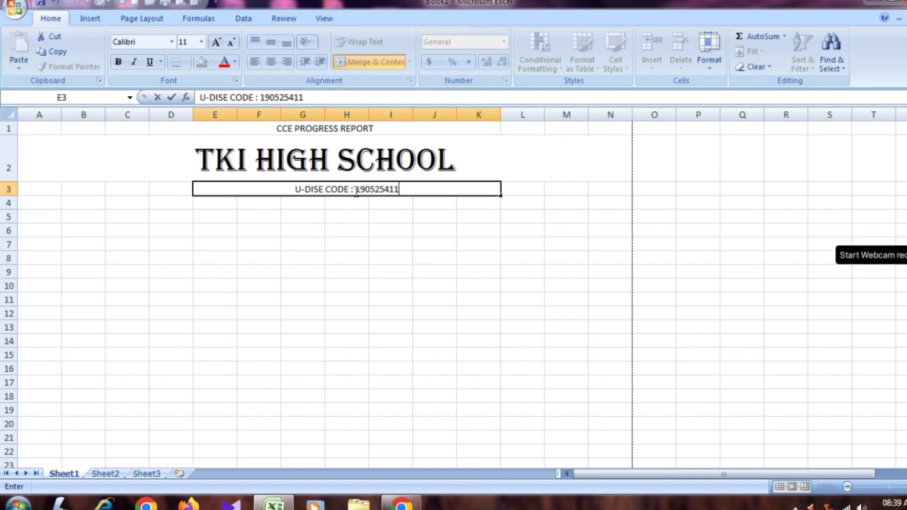
text(00000)
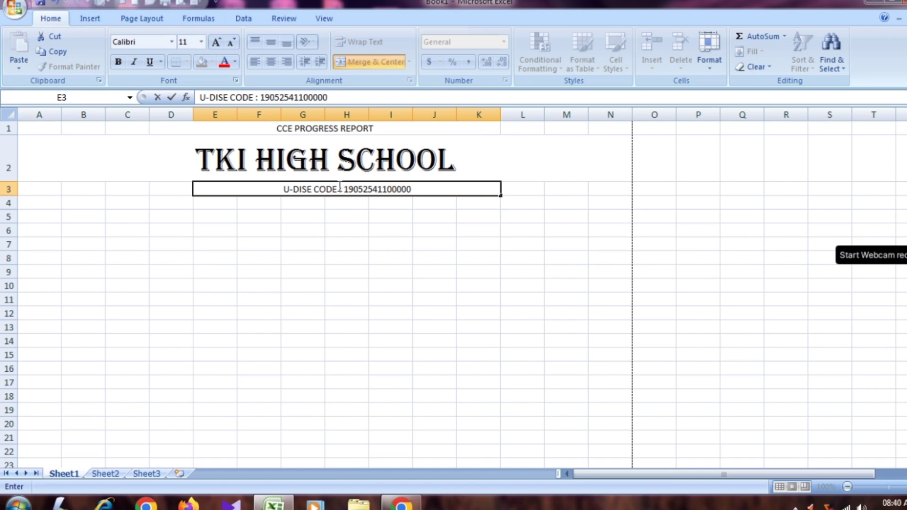
click(367, 204)
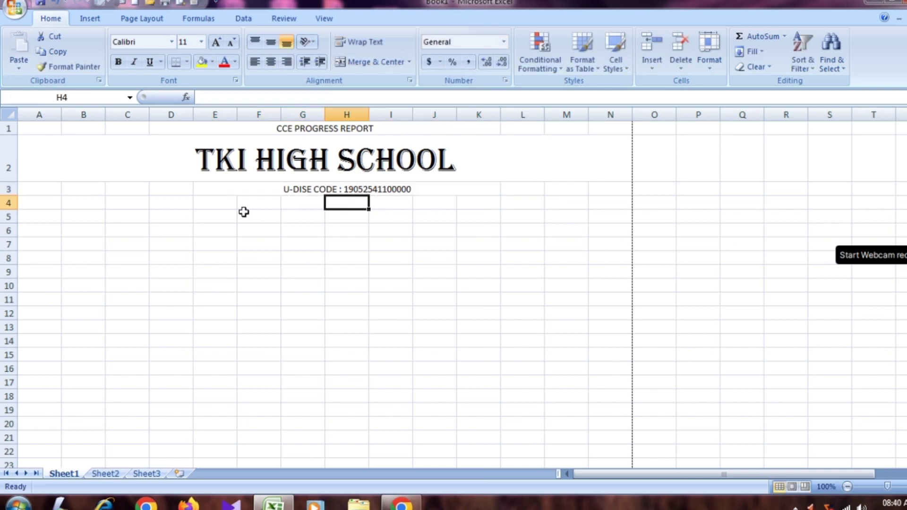
Merge and centre E4:L4 and enter 'CIRCLE NAME :'
drag(205, 204, 506, 196)
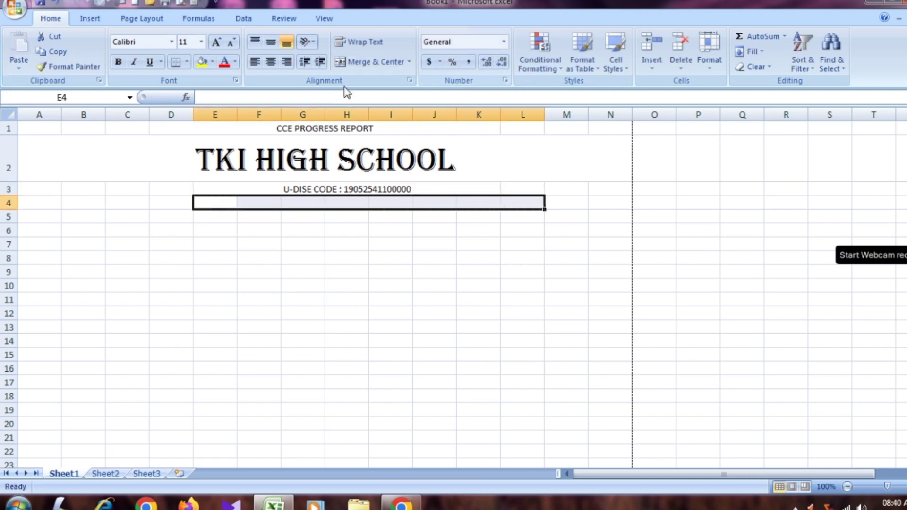
click(368, 62)
text(C)
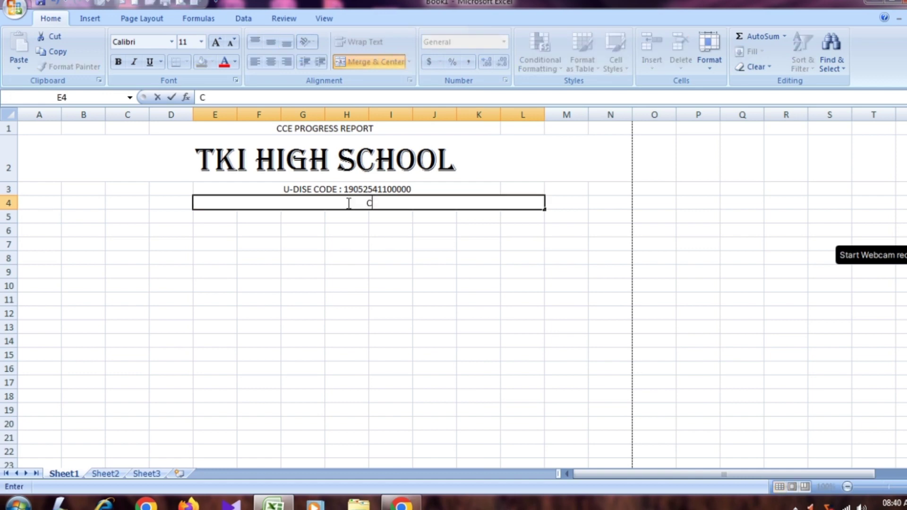
text(IRCLE)
text( NAME :)
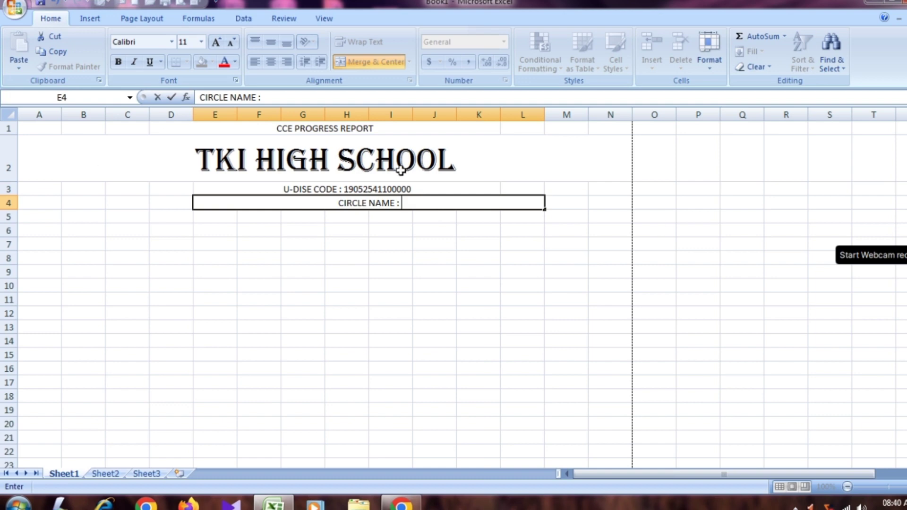
click(314, 217)
drag(247, 216, 477, 216)
Merge and centre F5:K5 and enter 'ACADEMIC SESION : 2023'
click(371, 62)
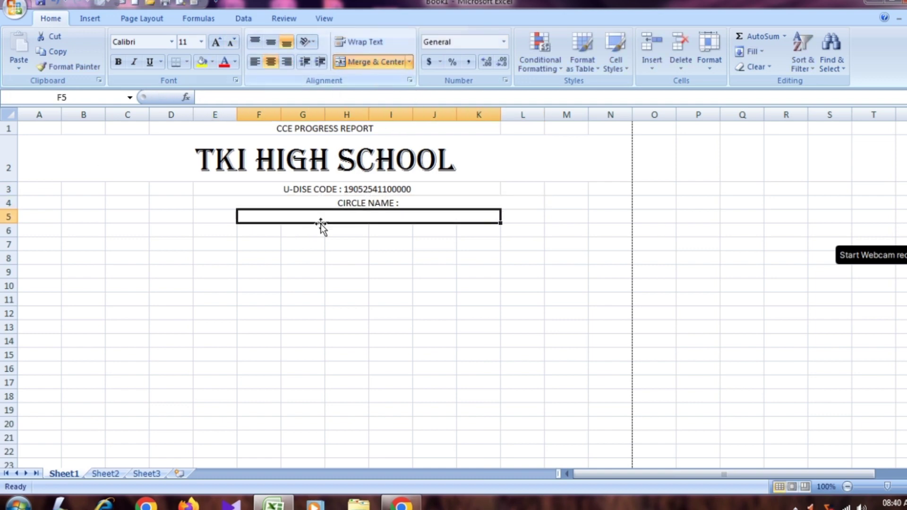
text(ACA)
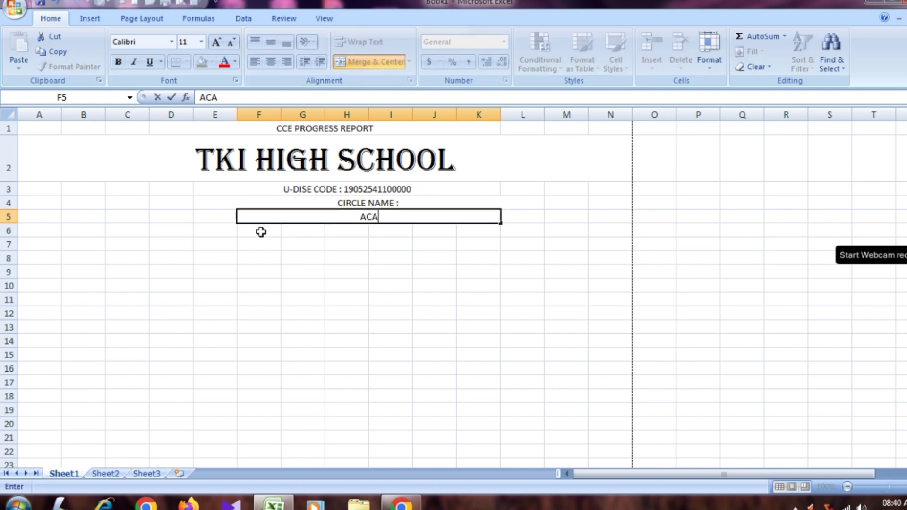
text(DEMIC)
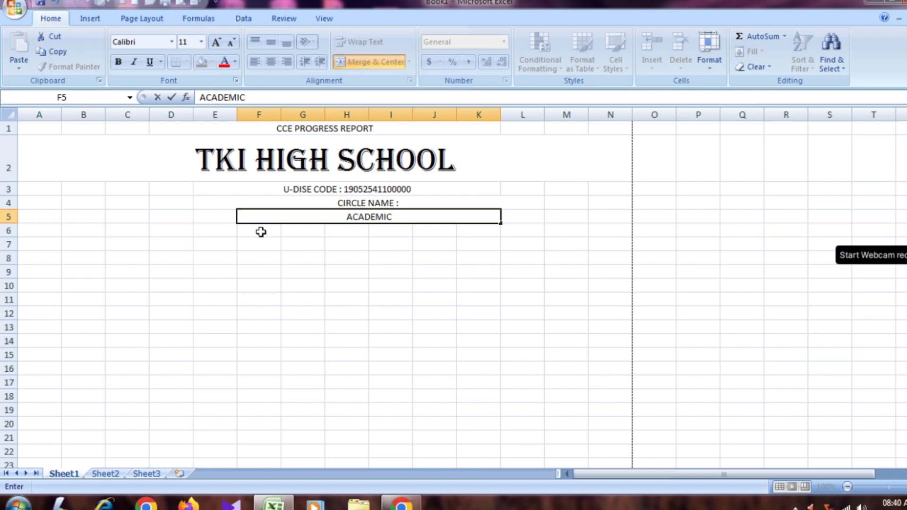
text( SESION)
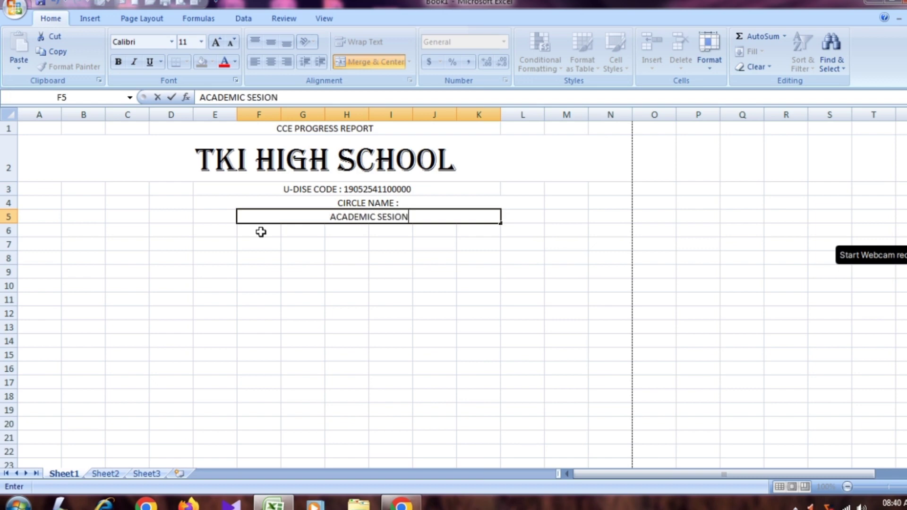
text( : 202)
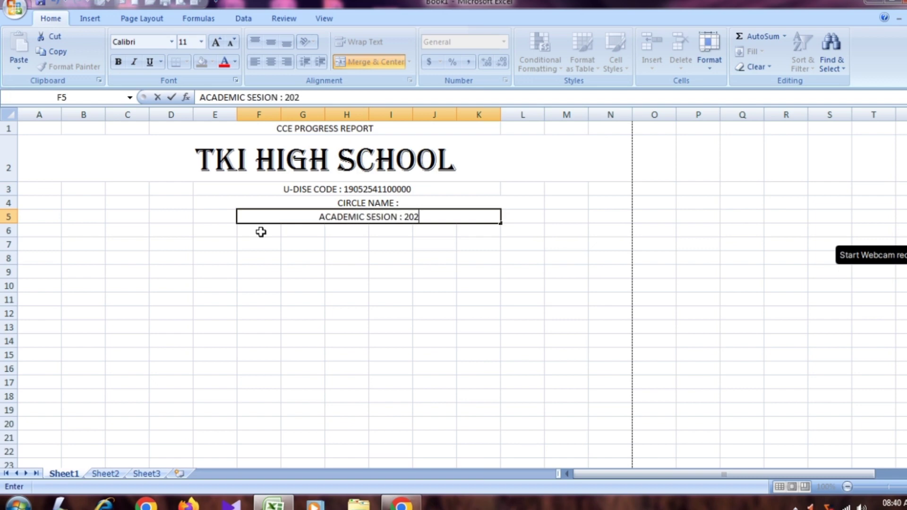
text(3)
click(266, 230)
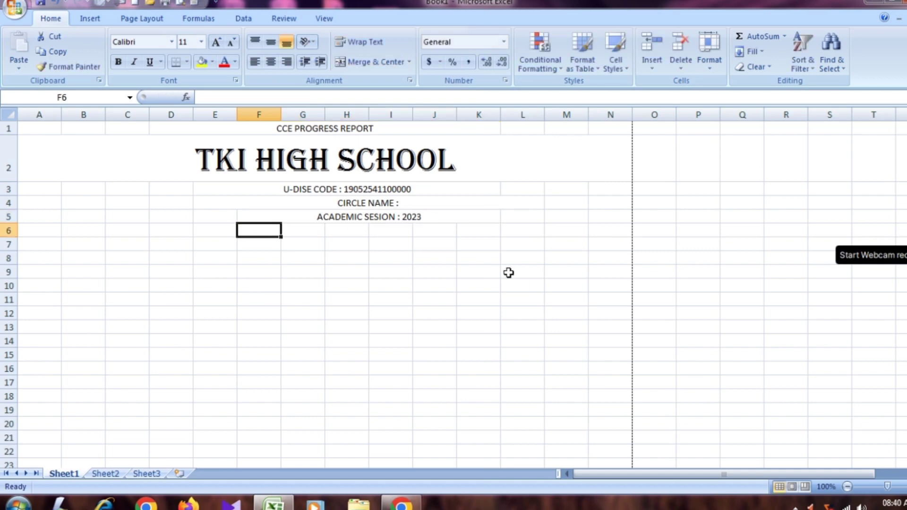
click(50, 234)
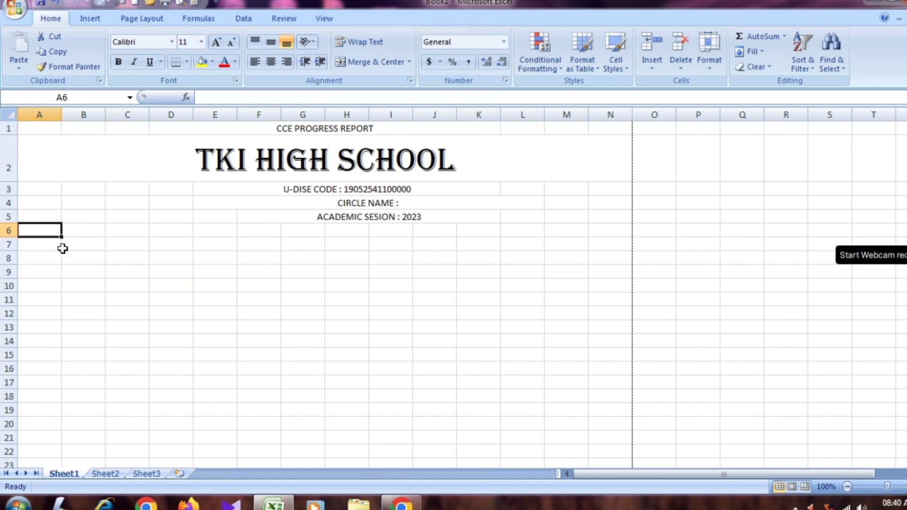
drag(55, 231, 79, 234)
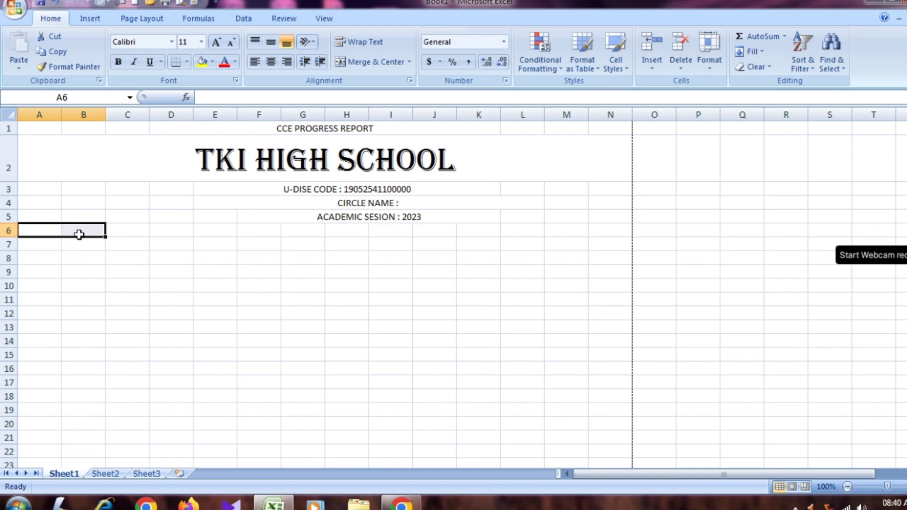
Enter 'STUDENT NAME' in merged A6:B6 and 'FATHER NAME' in merged E6:F6
click(376, 66)
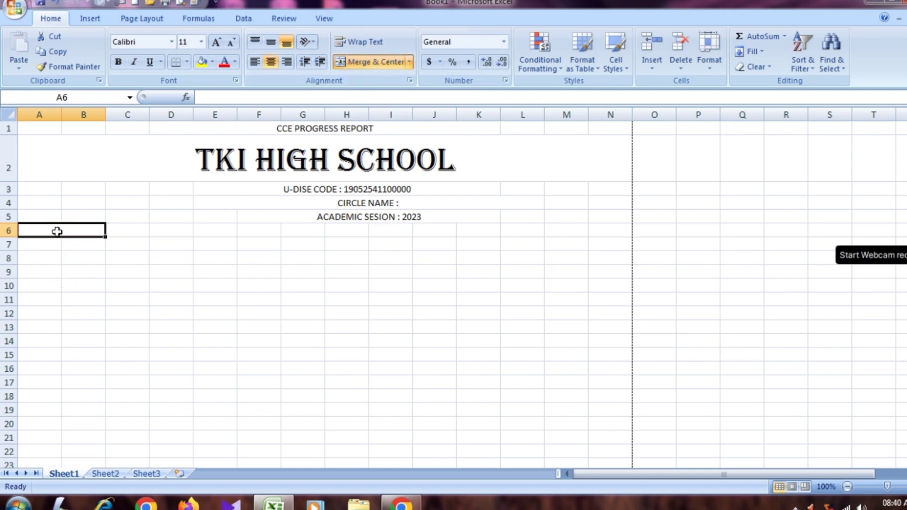
text(STUD)
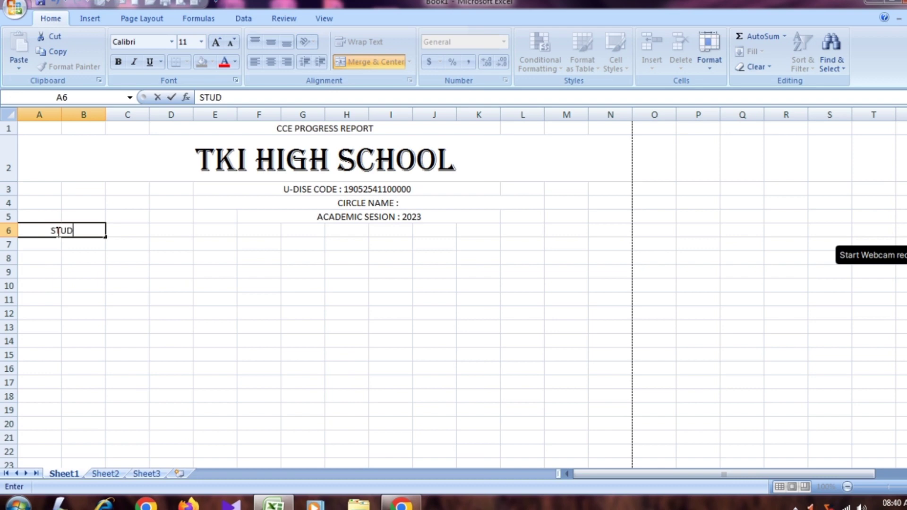
text(ENT)
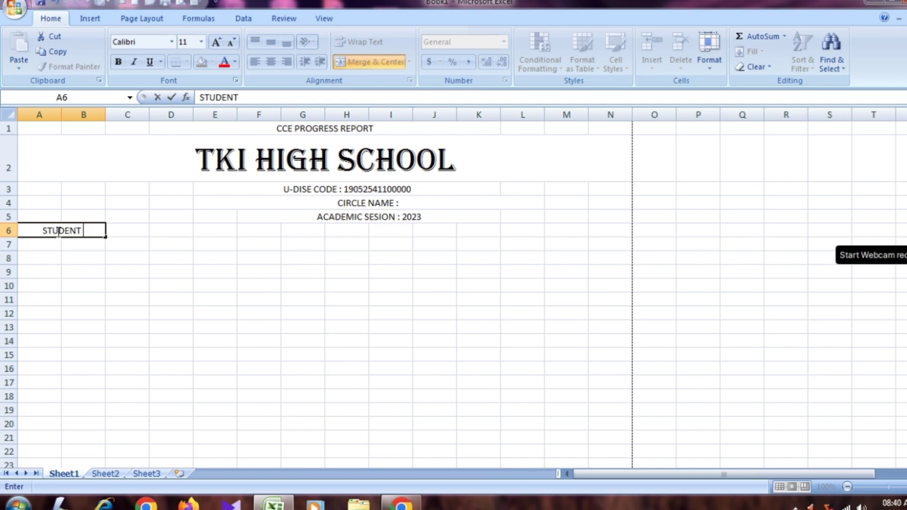
text( NAME)
drag(211, 233, 251, 231)
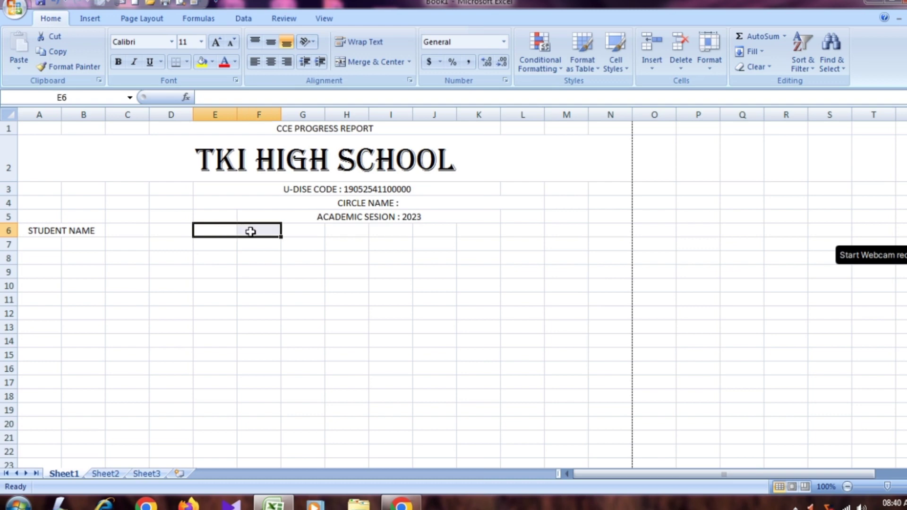
click(369, 62)
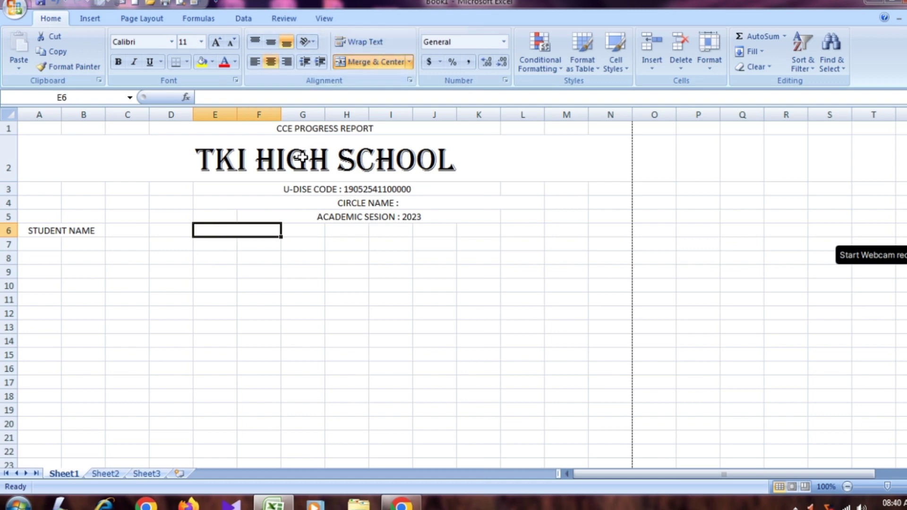
text(FATHER )
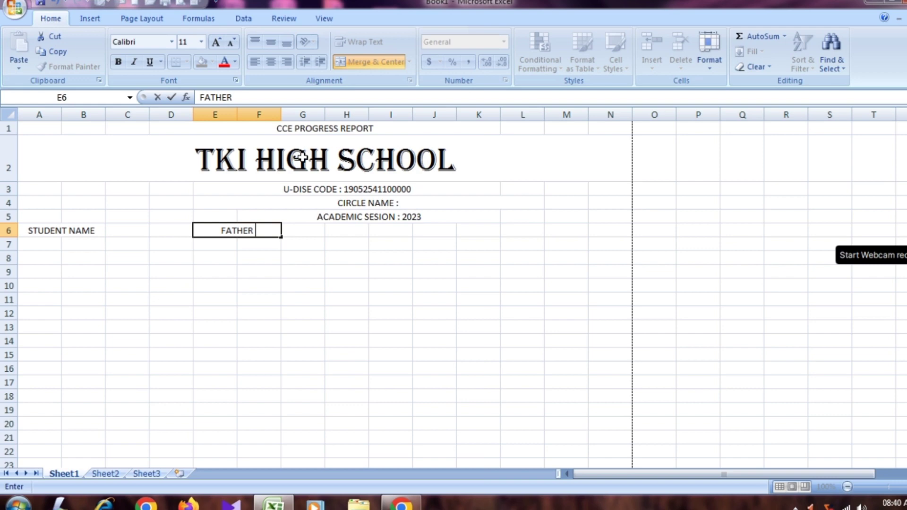
text(BAME)
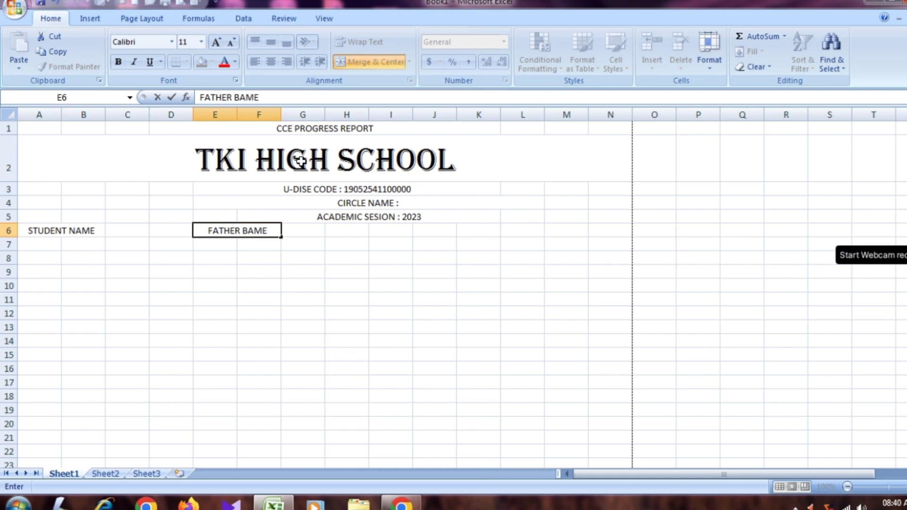
key(BackSpace)
key(BackSpace)
key(BackSpace)
key(BackSpace)
text(NAM)
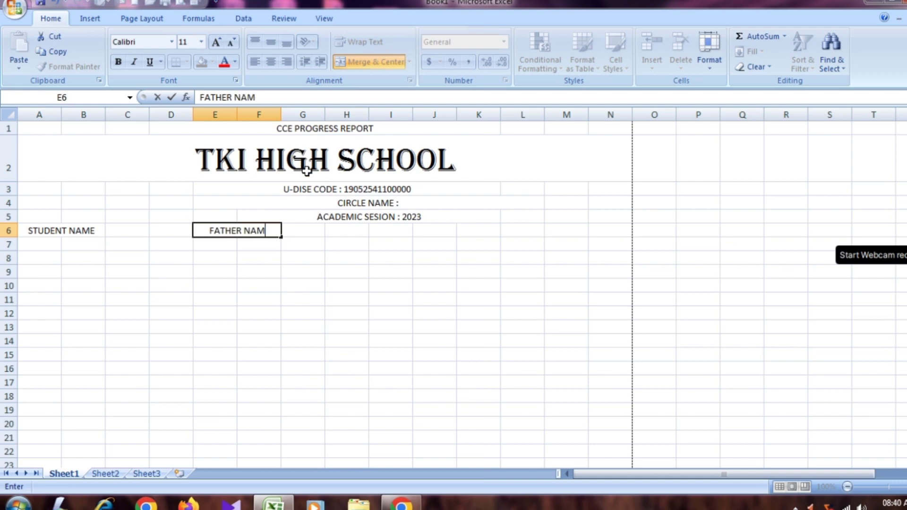
text(E)
click(455, 227)
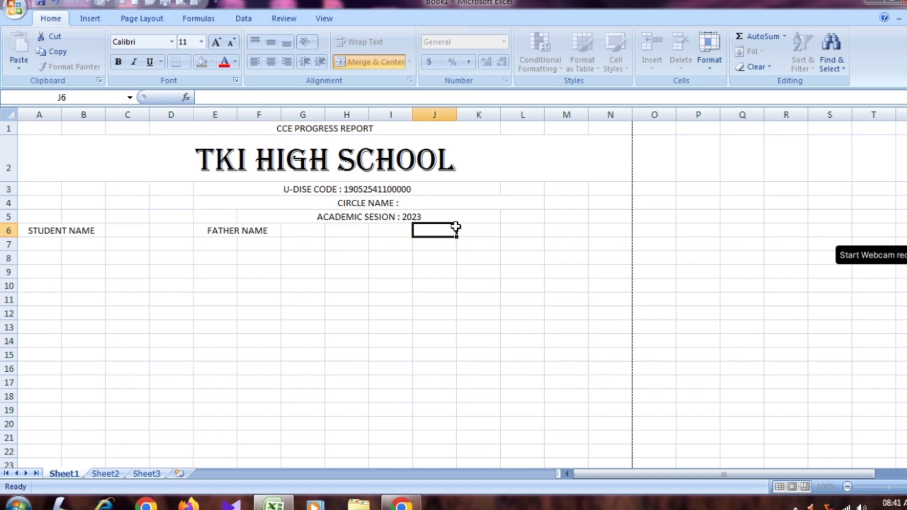
Add the labels 'CLASS' in I6, 'SEC :' in K6 and 'ROLL No.' in M6
click(397, 232)
text(CLASS)
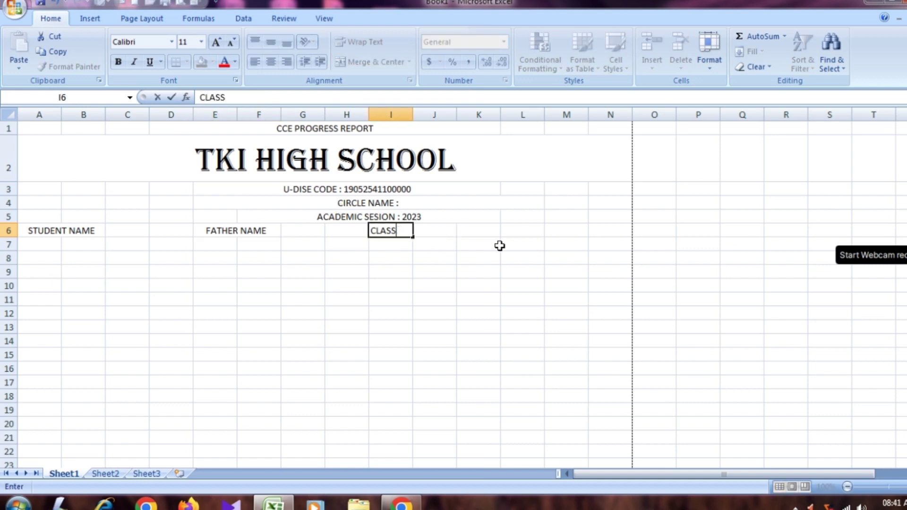
click(490, 232)
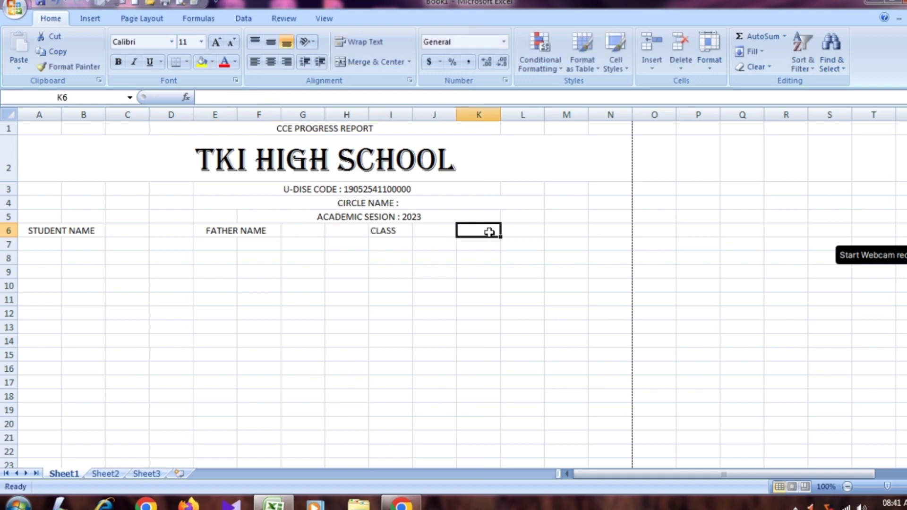
text(SEC :)
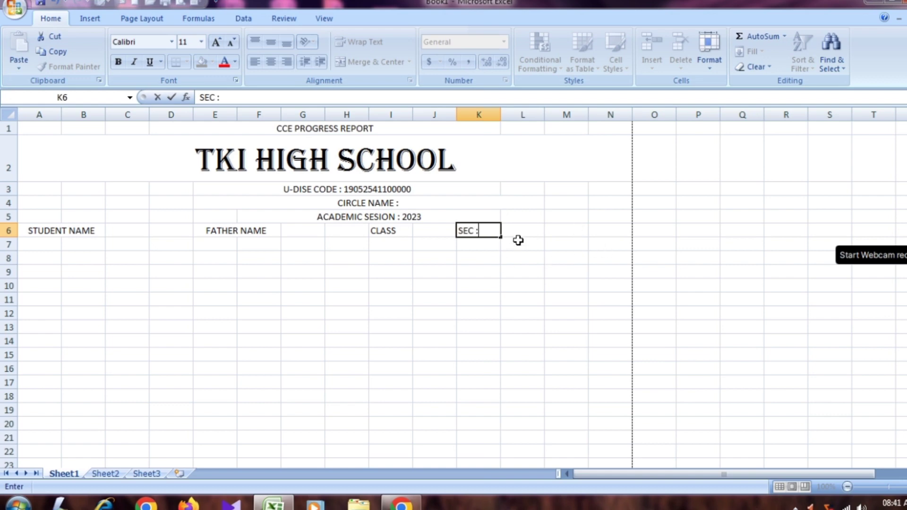
click(571, 230)
text(RO)
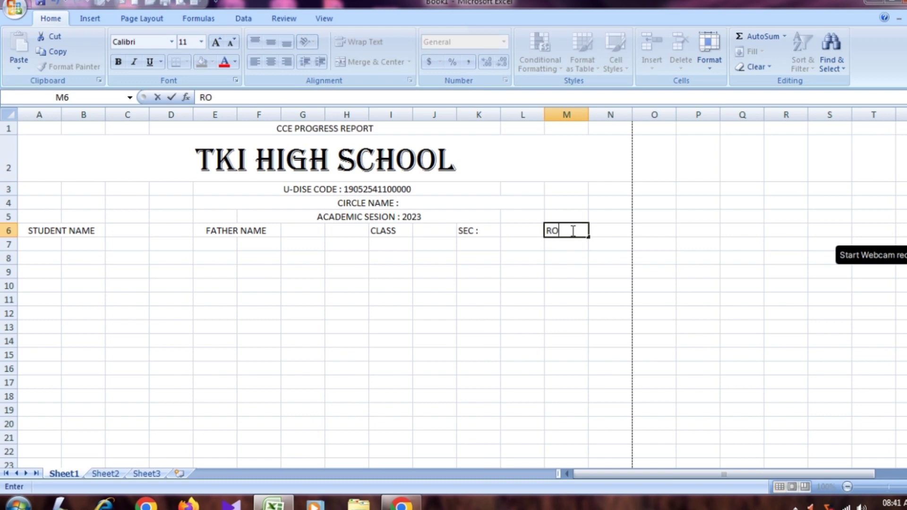
text(LL No.)
click(522, 267)
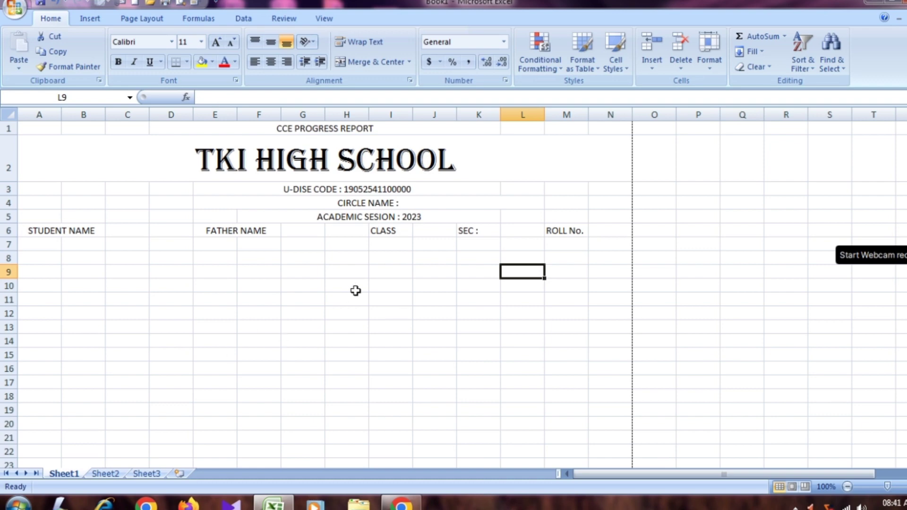
Apply All Borders to A7:E14 to form the evaluation grid
scroll(368, 283, down, 1)
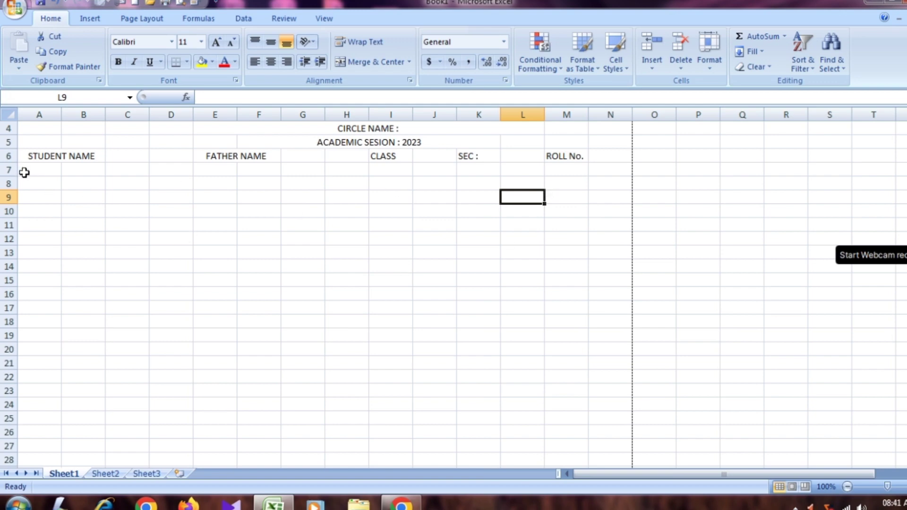
mouse_move(25, 172)
mouse_down()
mouse_move(143, 317)
mouse_move(197, 331)
mouse_up()
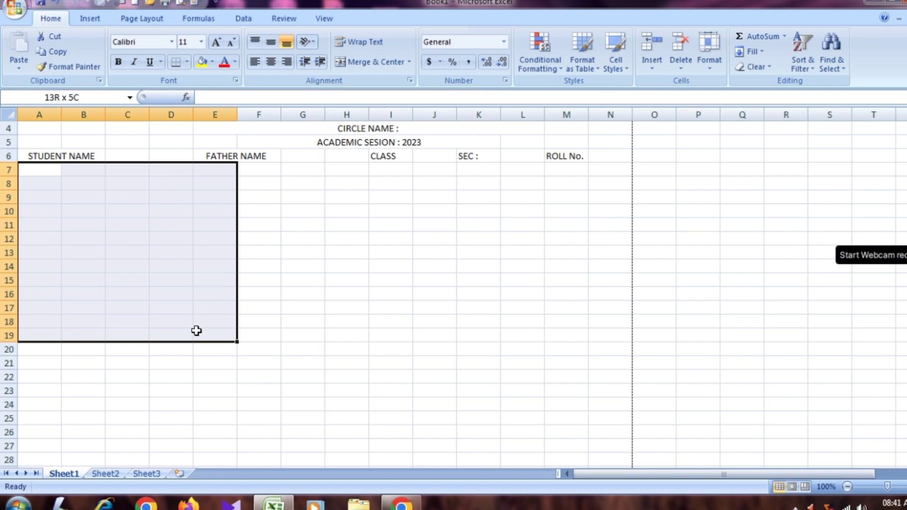
drag(197, 331, 197, 267)
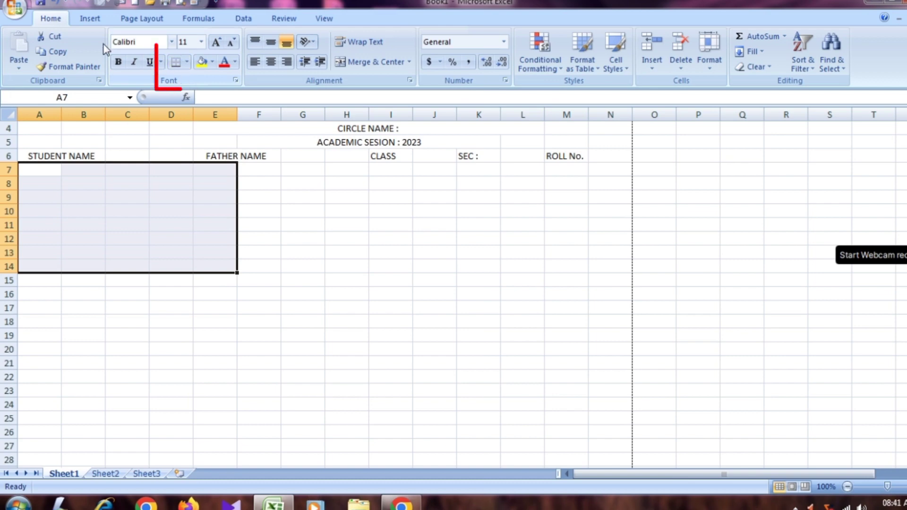
click(187, 63)
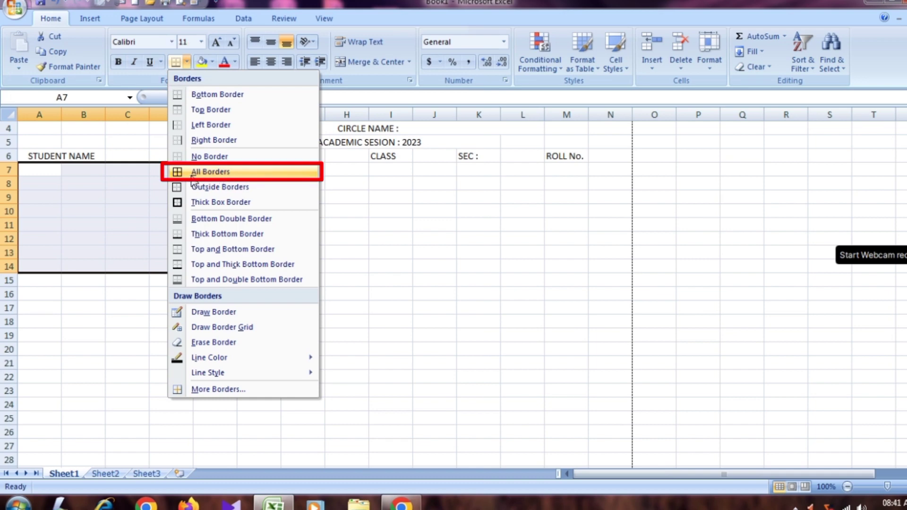
click(207, 173)
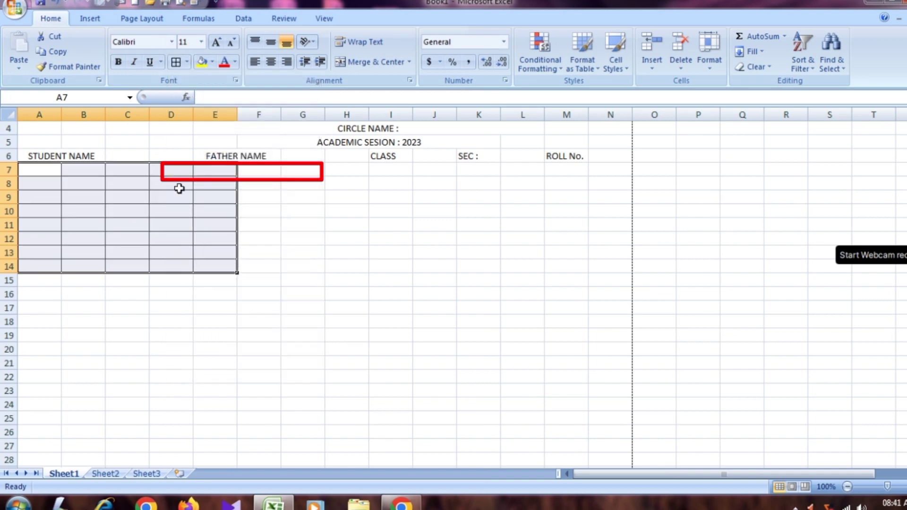
click(119, 171)
drag(51, 171, 204, 169)
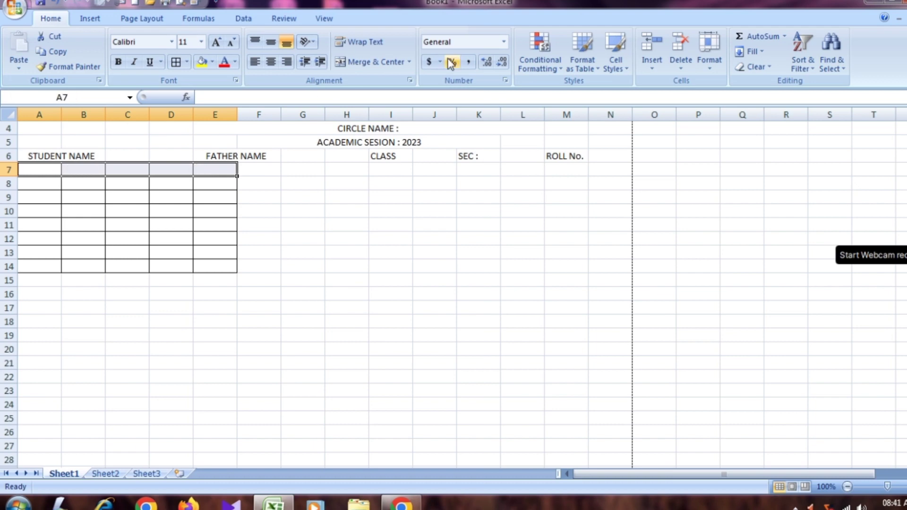
Merge and centre A7:E7 and enter 'formative evaluation'
click(378, 63)
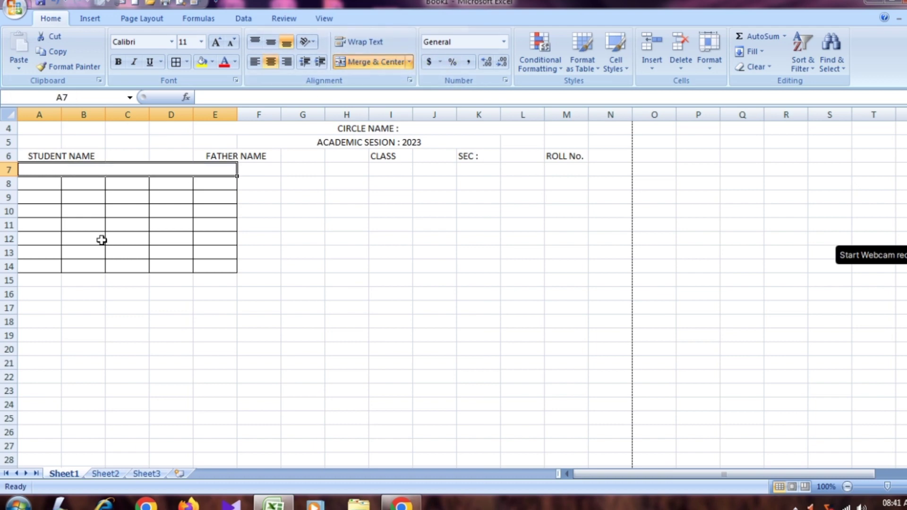
text(form)
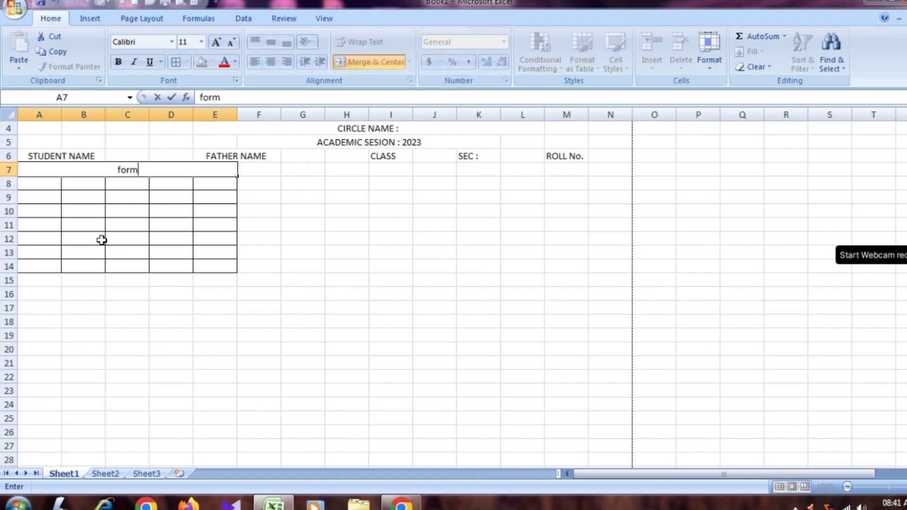
text(ative )
text(evalua)
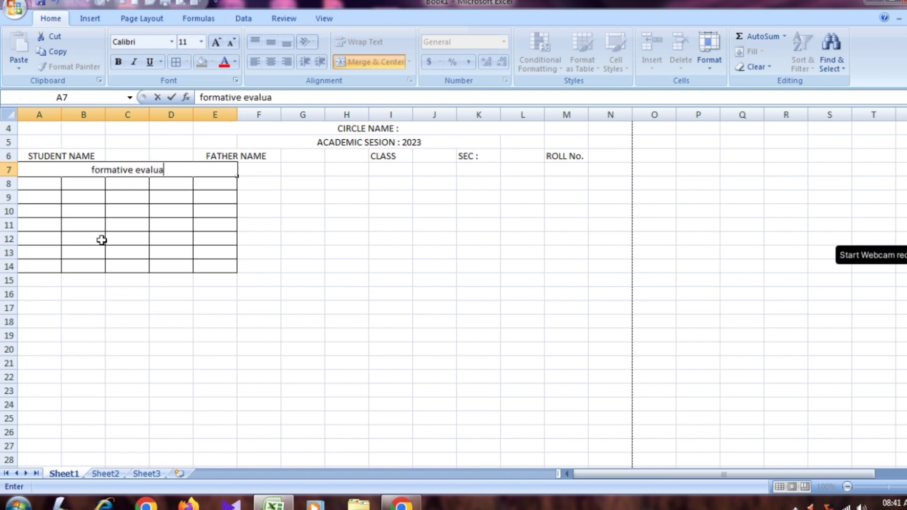
text(tipon)
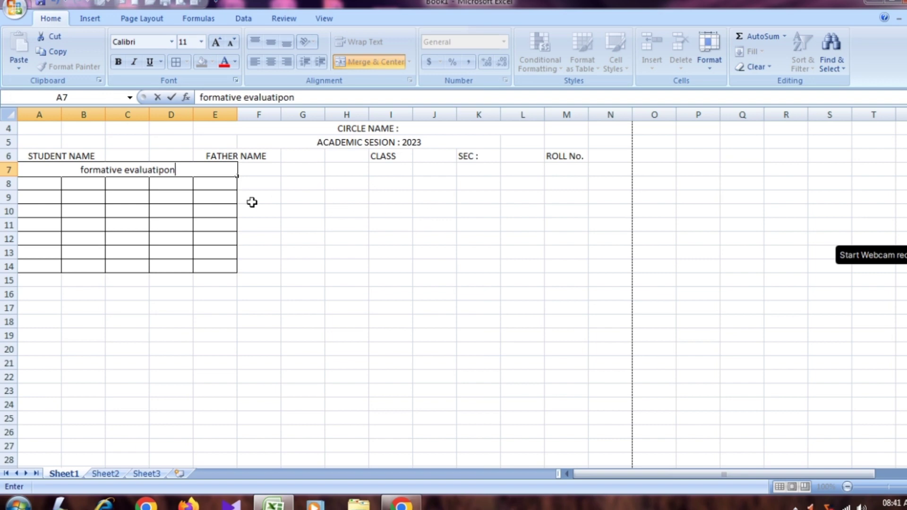
key(BackSpace)
key(BackSpace)
key(BackSpace)
text(o)
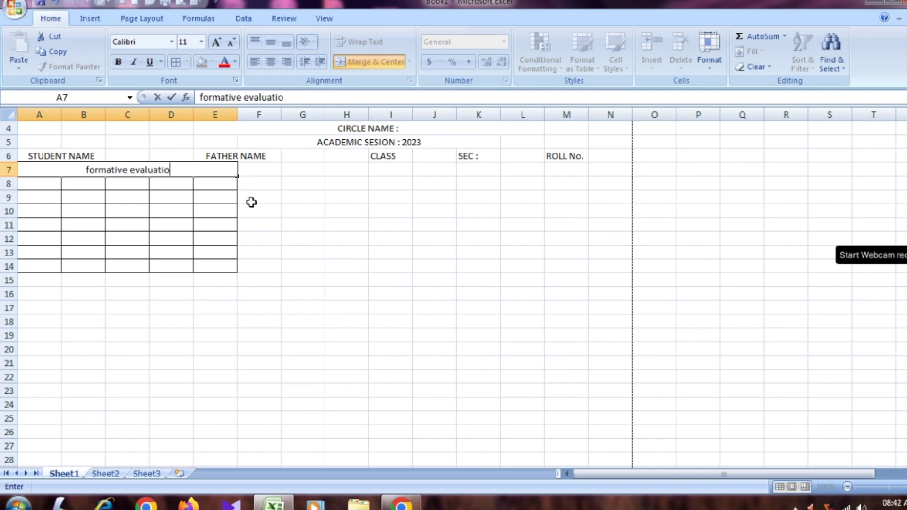
text(n)
click(322, 222)
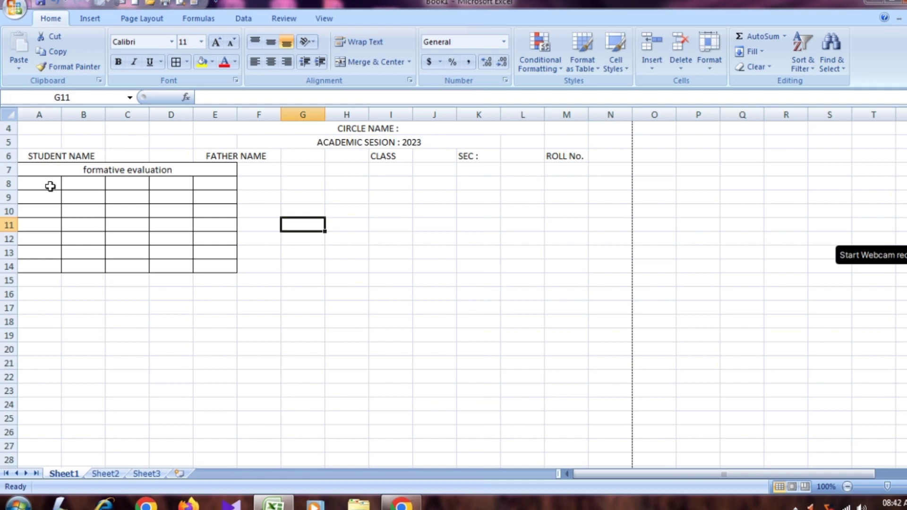
Merge A8:B8, enter 'name of the indicators', and reduce its font size to 10
drag(50, 186, 79, 186)
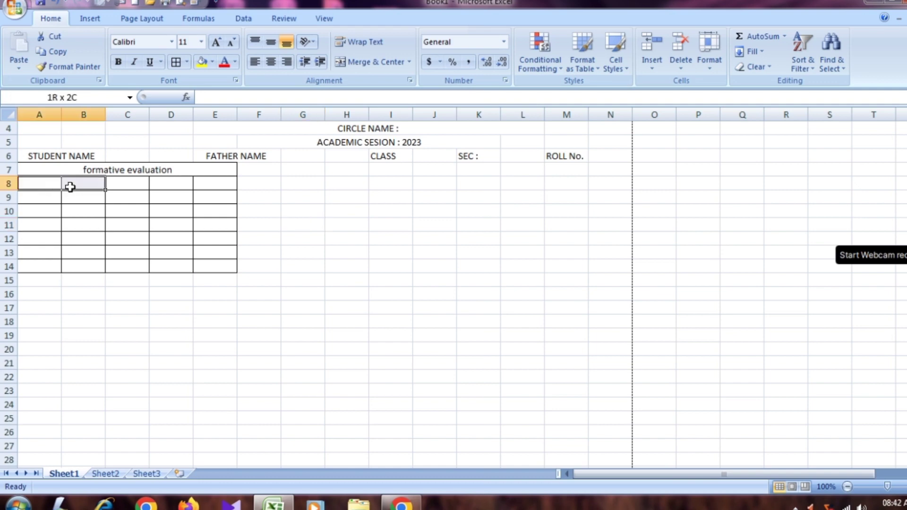
click(370, 61)
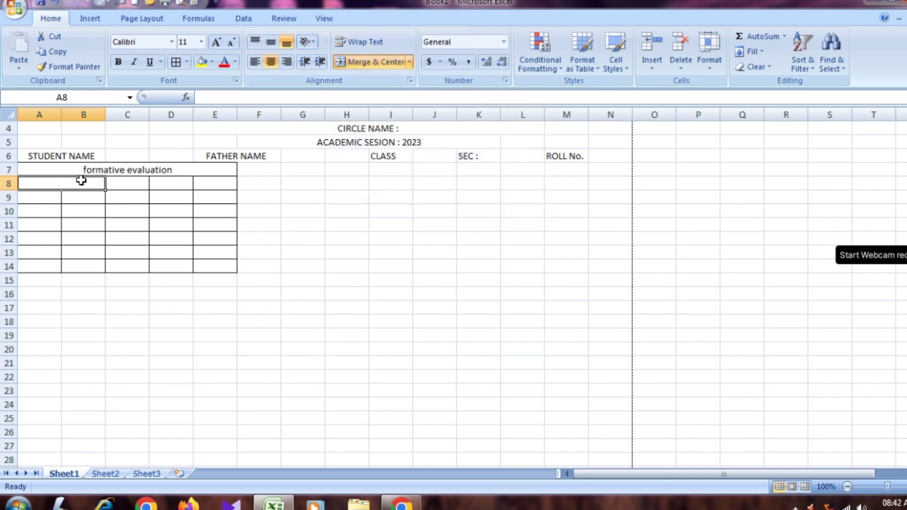
text(n)
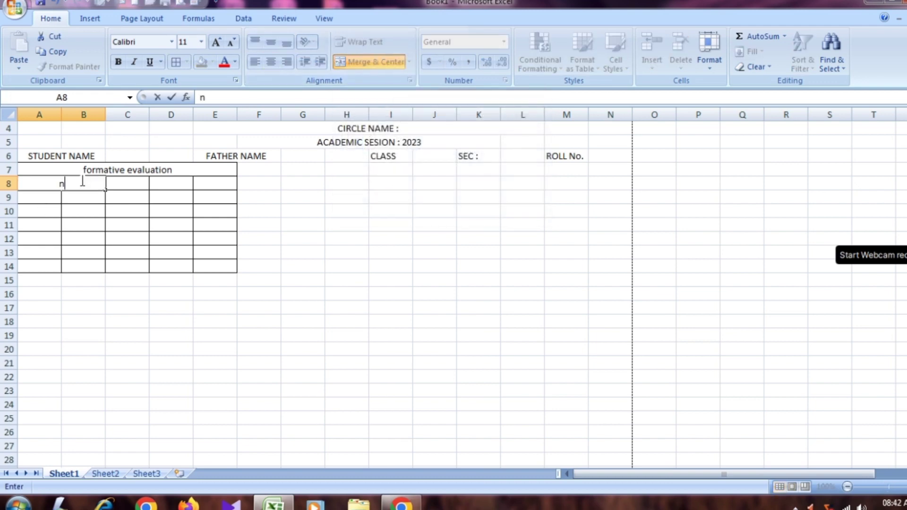
text(ame of)
text( the in)
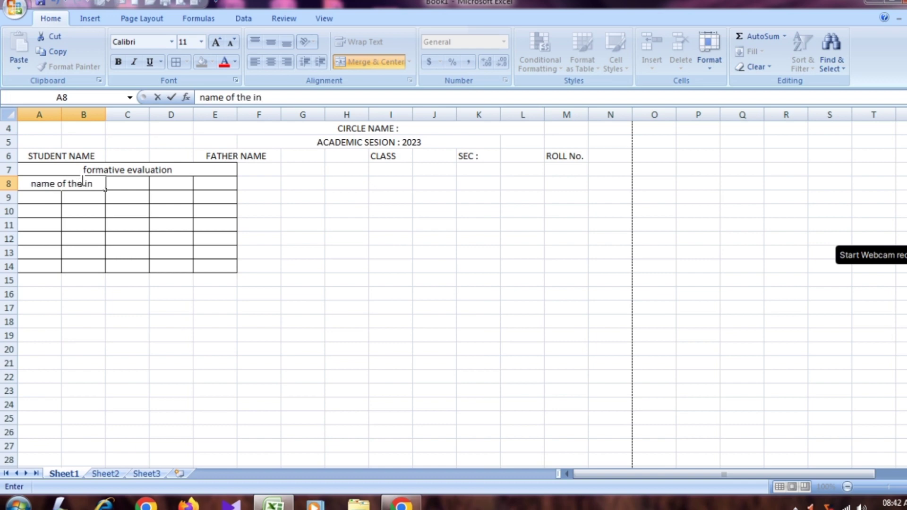
text(dicatoor)
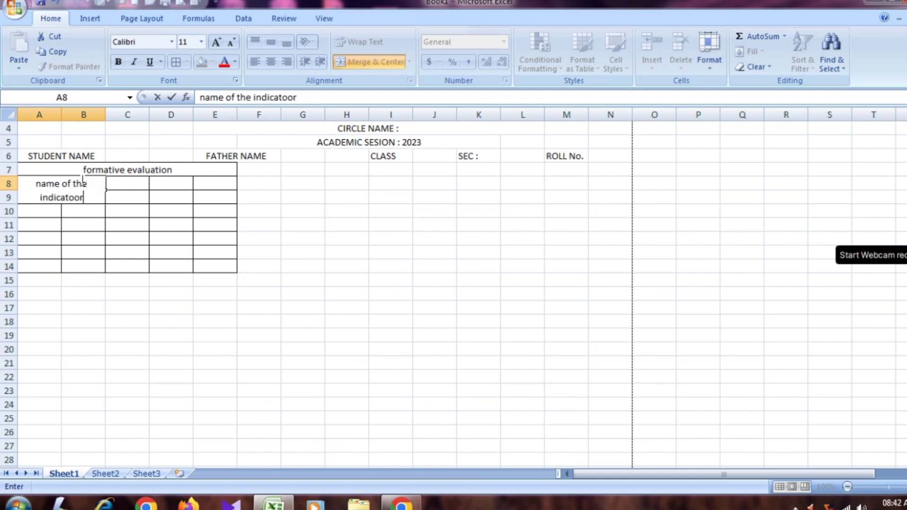
text(s)
click(78, 202)
key(BackSpace)
drag(37, 185, 83, 198)
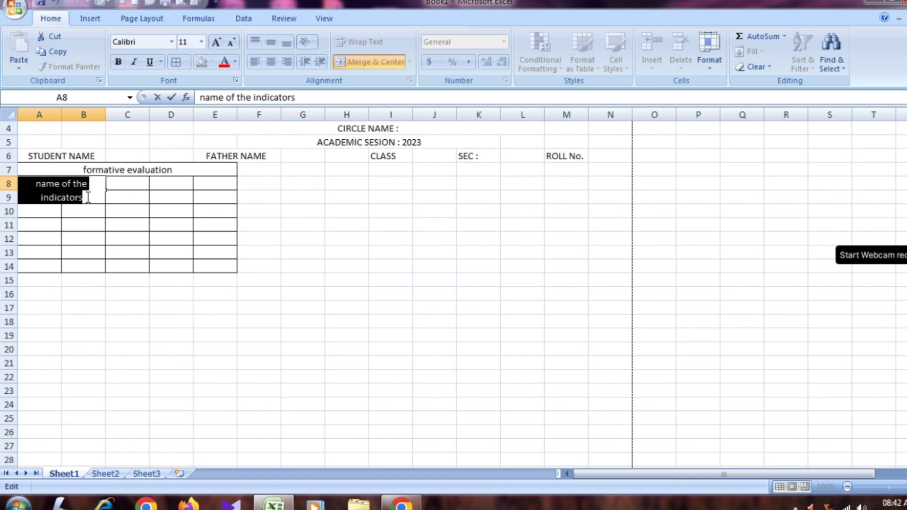
click(233, 45)
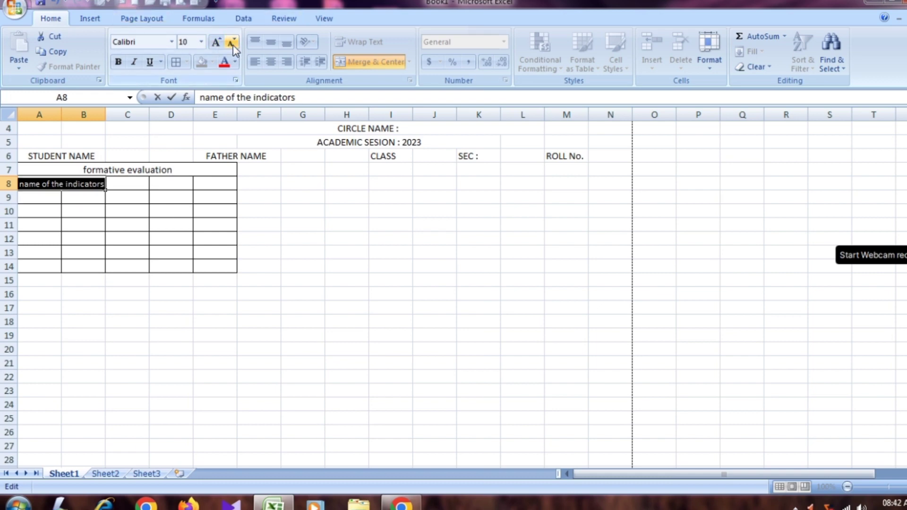
click(137, 184)
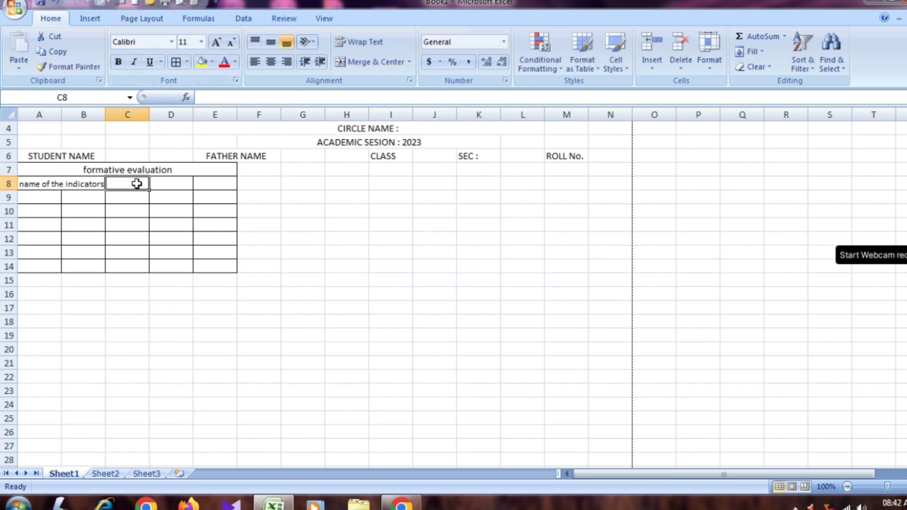
Merge and centre C8:E8 and enter the heading 'marks'
click(175, 184)
drag(137, 184, 203, 183)
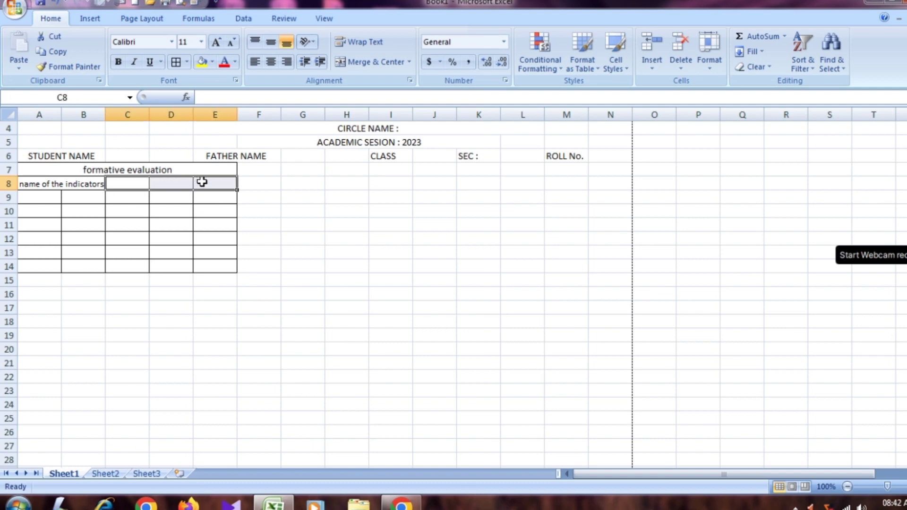
click(393, 62)
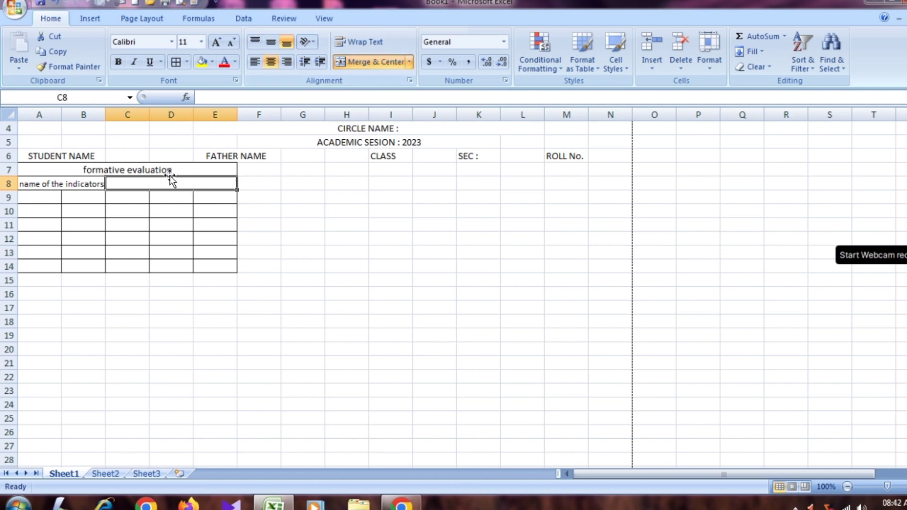
text(marks)
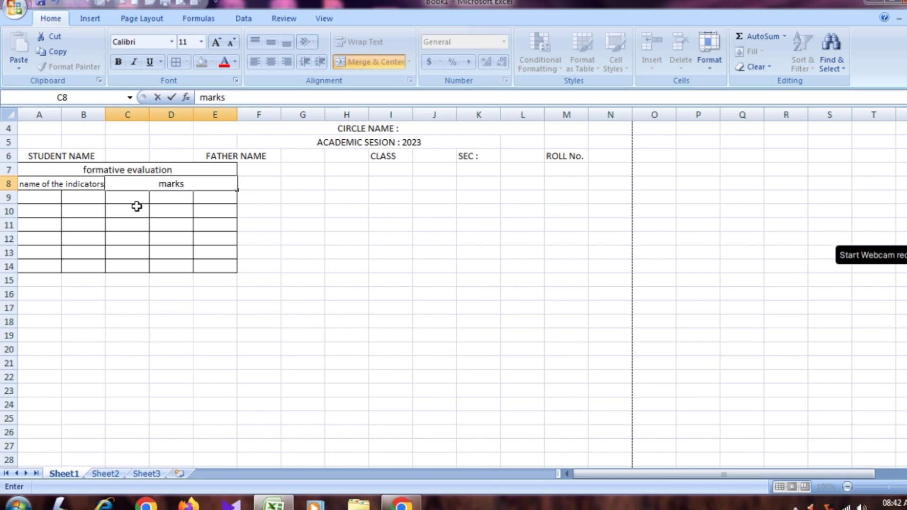
click(131, 199)
Enter the centred term headers I, II and III in C9:E9
text(i)
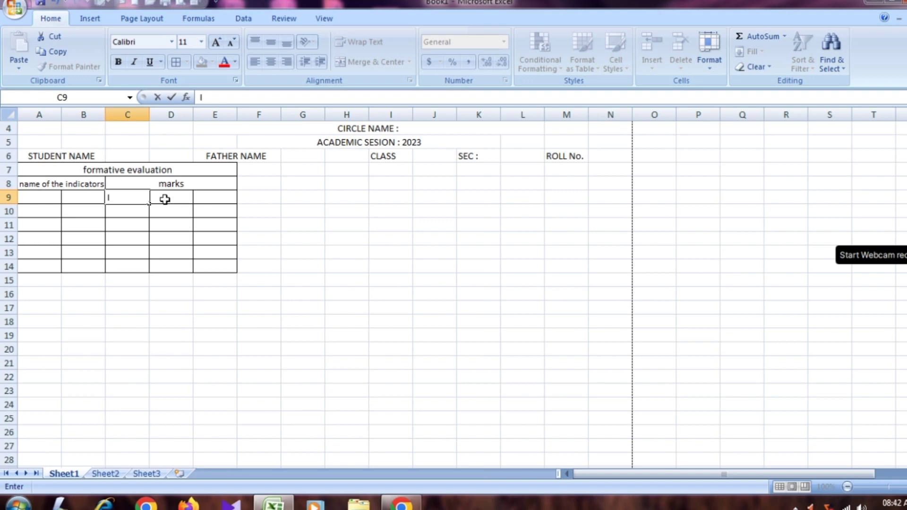
click(165, 198)
text(II)
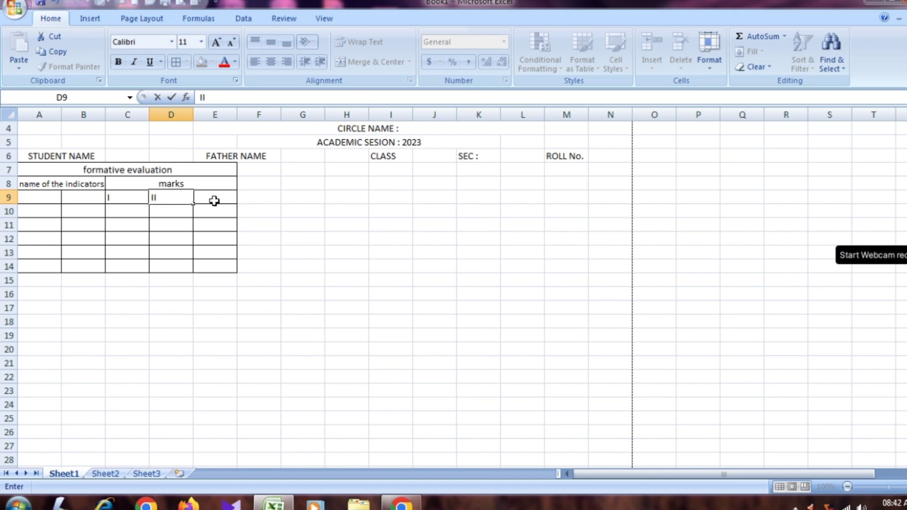
click(216, 199)
text(III)
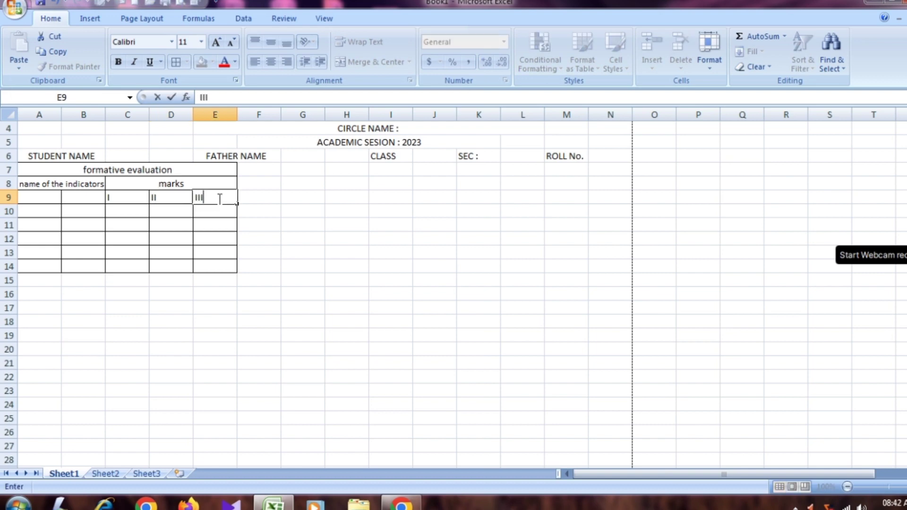
click(274, 221)
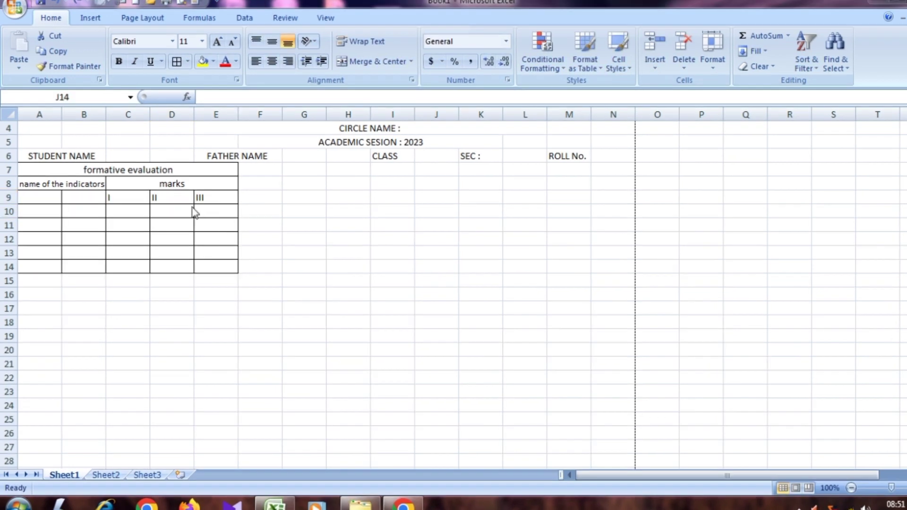
drag(113, 197, 211, 197)
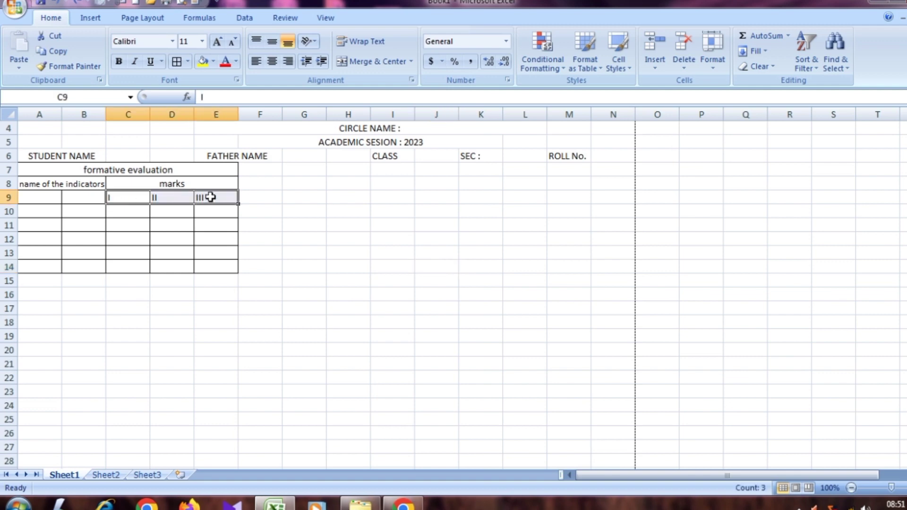
click(272, 61)
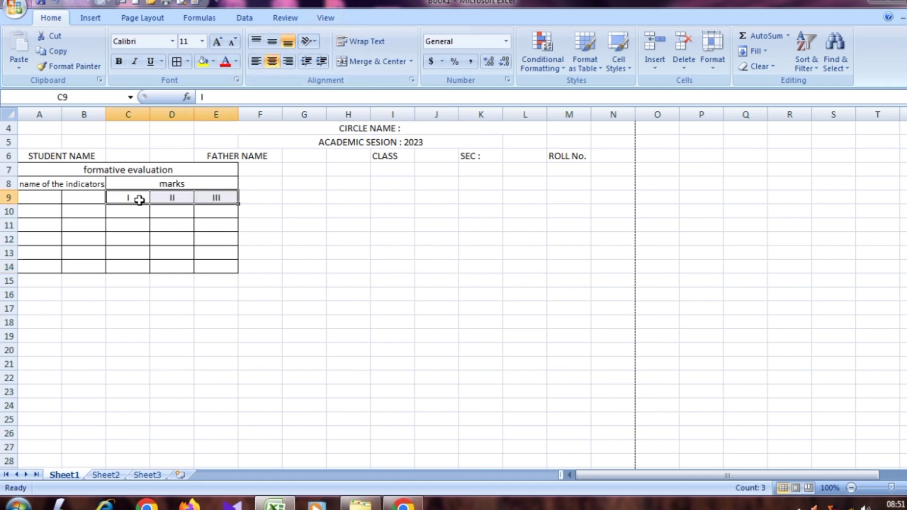
Add '(10)' on a second line under each of the I, II and III headers
double_click(140, 200)
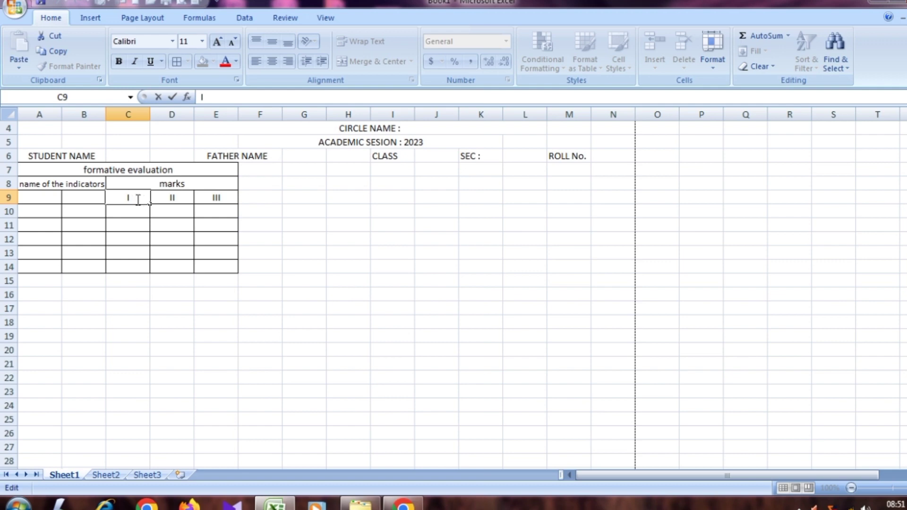
key(alt+Return)
text(10)
text())
click(187, 195)
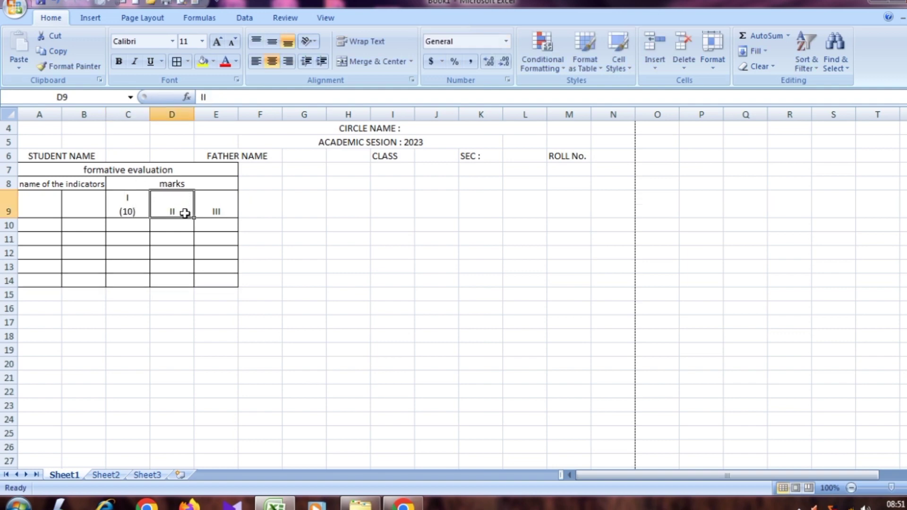
double_click(187, 214)
key(alt+Return)
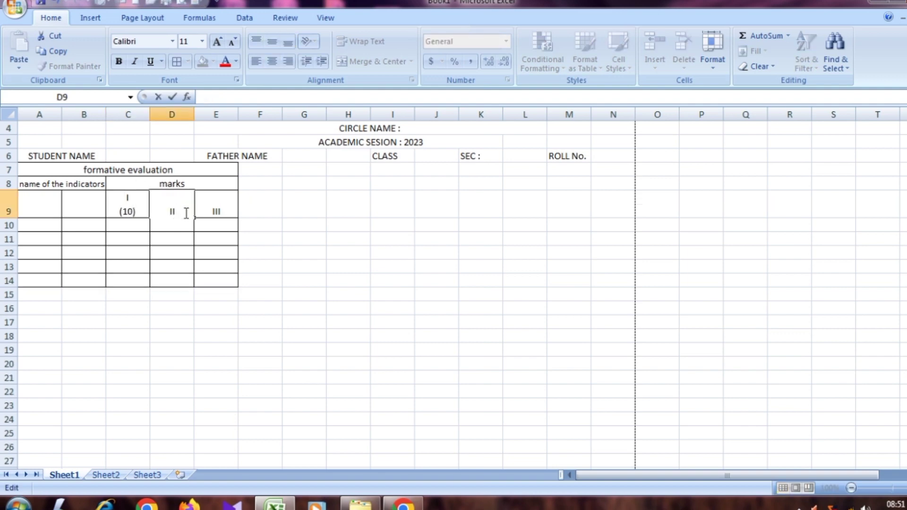
text((10))
double_click(234, 211)
key(alt+Return)
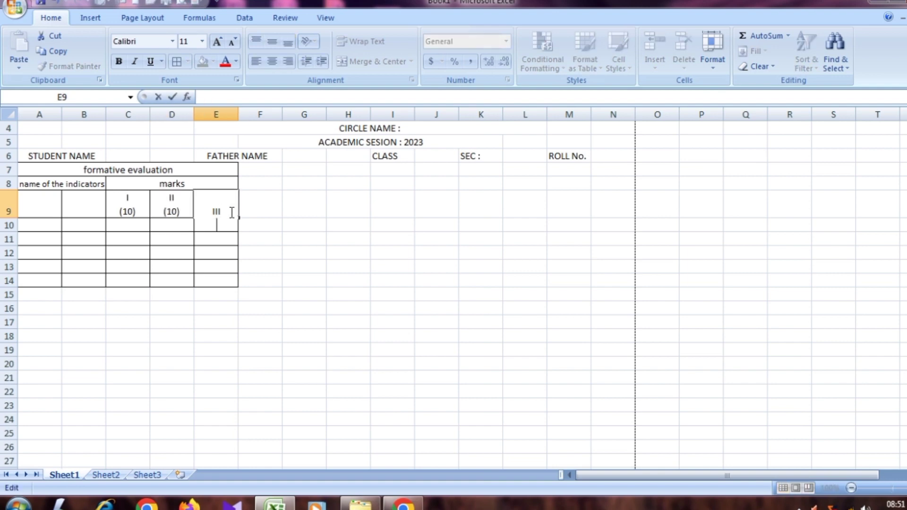
text((10))
key(Return)
click(284, 226)
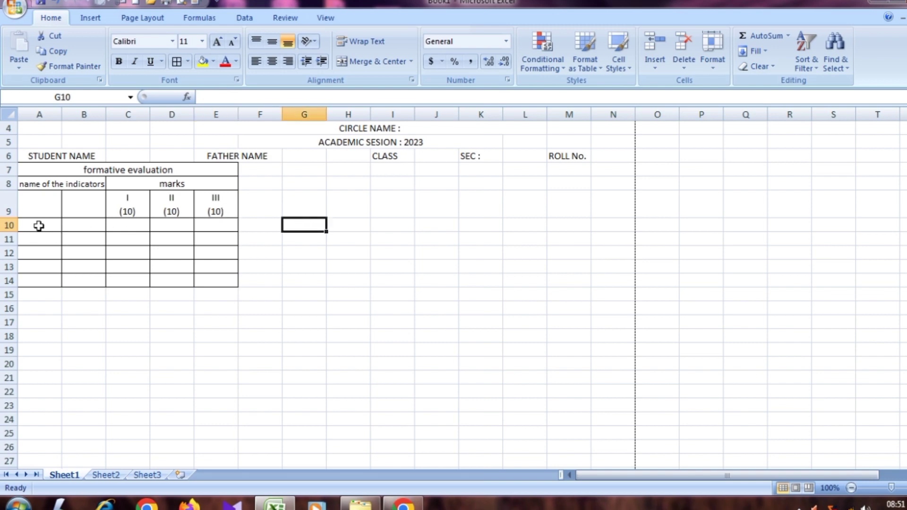
Merge each cell pair from A10:B10 through A14:B14
drag(39, 226, 73, 225)
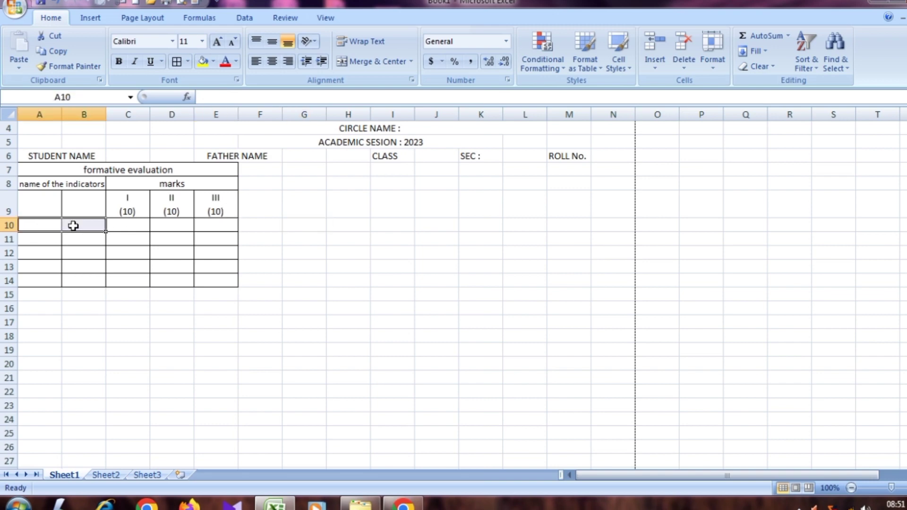
click(371, 61)
click(54, 239)
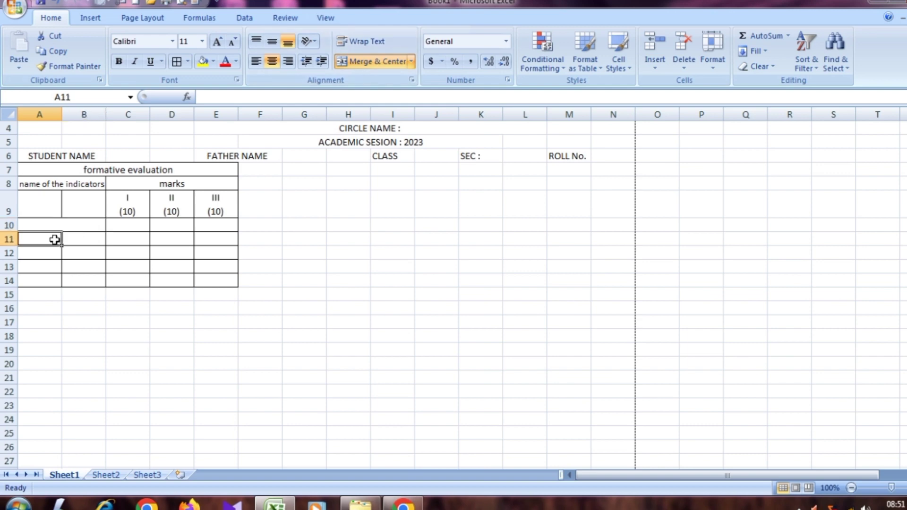
mouse_move(55, 240)
mouse_down()
mouse_move(83, 240)
mouse_move(71, 253)
mouse_move(83, 280)
mouse_up()
click(371, 62)
click(371, 61)
click(374, 60)
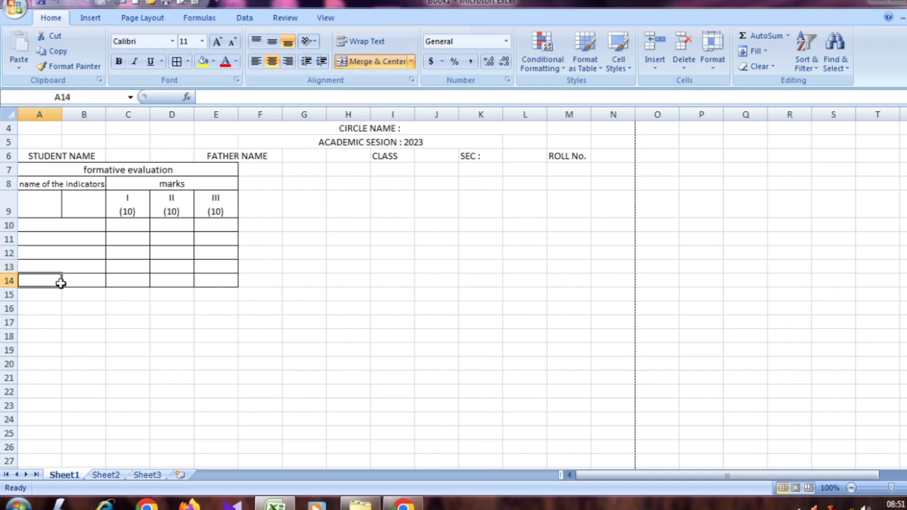
click(378, 65)
Enter 'PARTICIPATION' in the merged cell A10
click(54, 227)
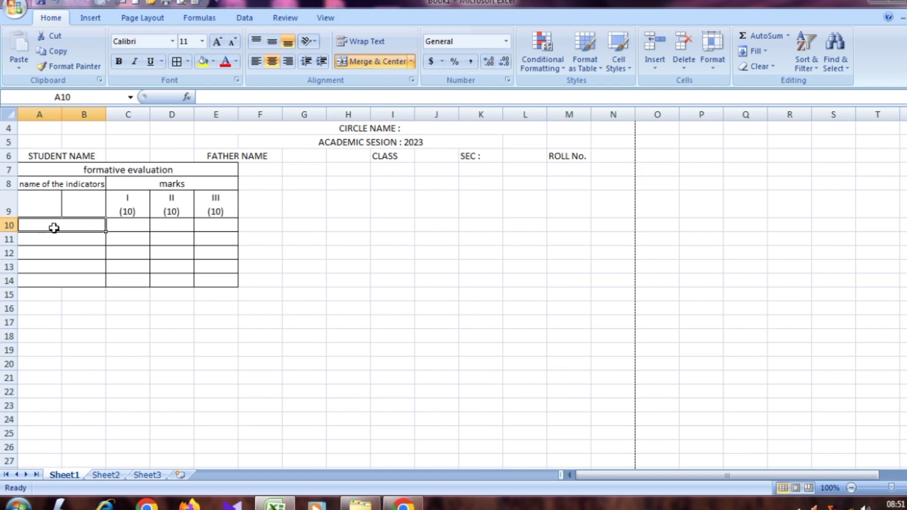
text(PARTI)
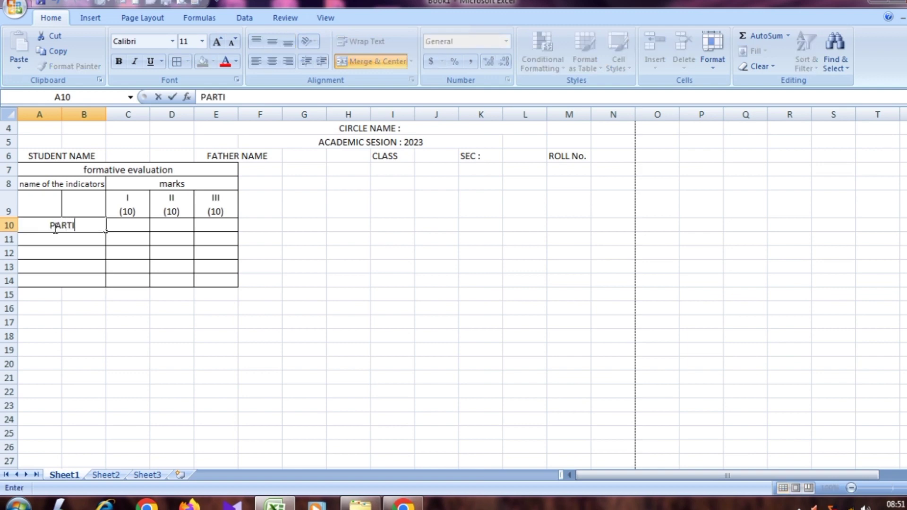
text(CIPAT)
text(ION)
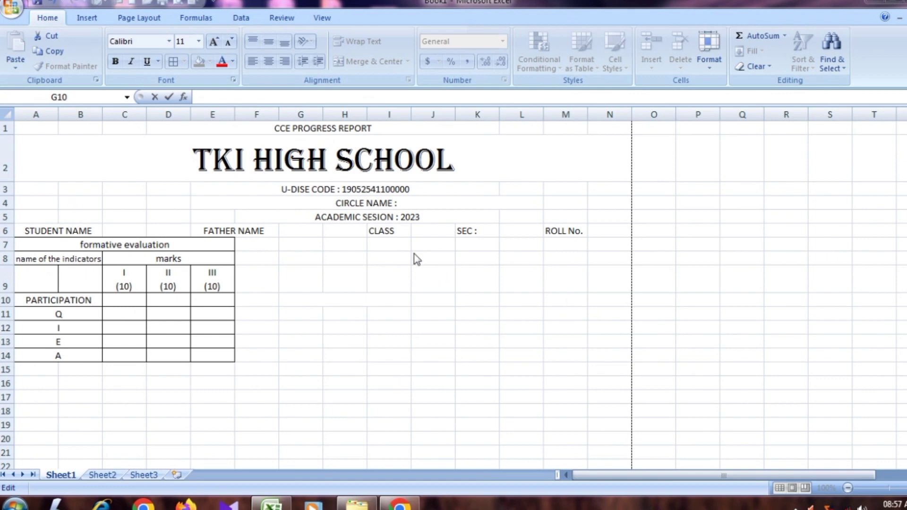
click(398, 247)
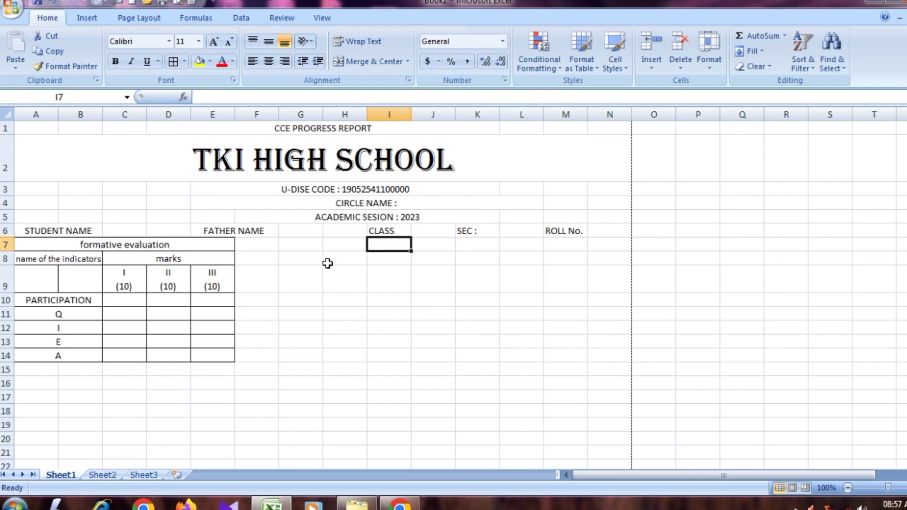
Apply All Borders to G7:N16 to form the summative grid, then select its top row G7:N7
drag(299, 244, 595, 257)
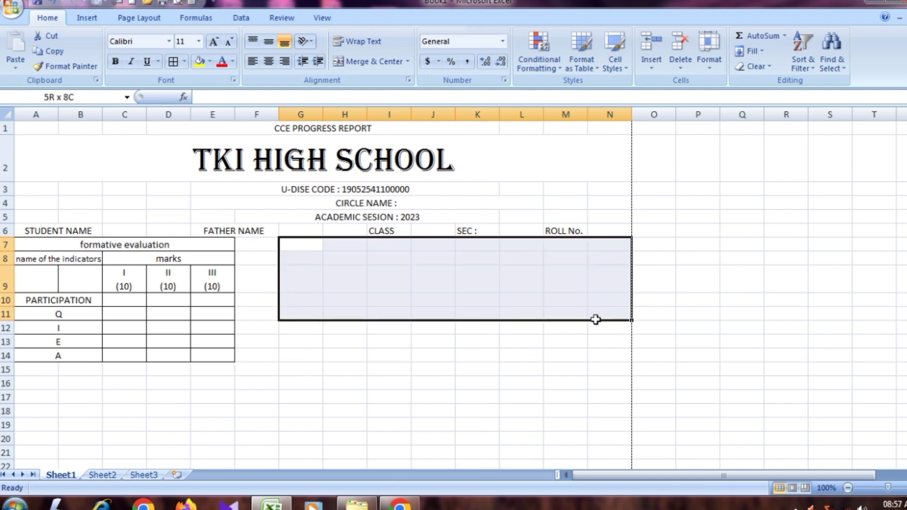
drag(595, 257, 598, 383)
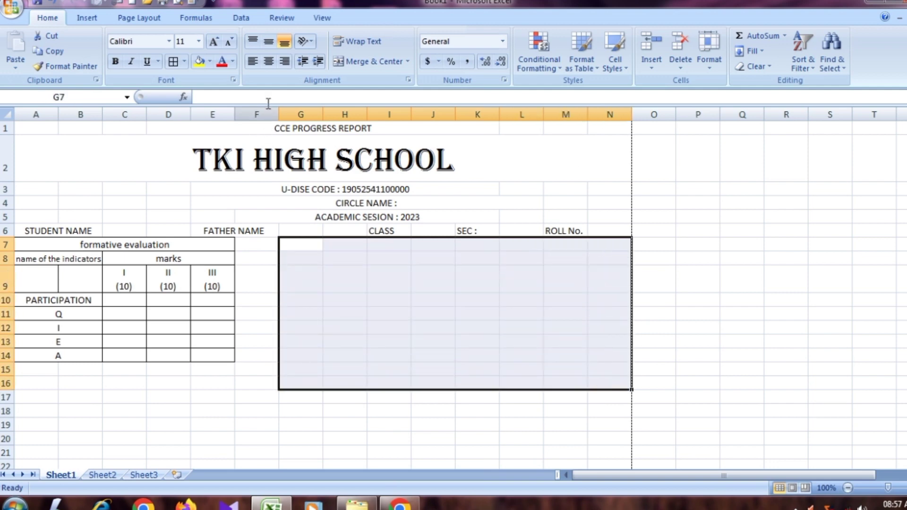
click(184, 61)
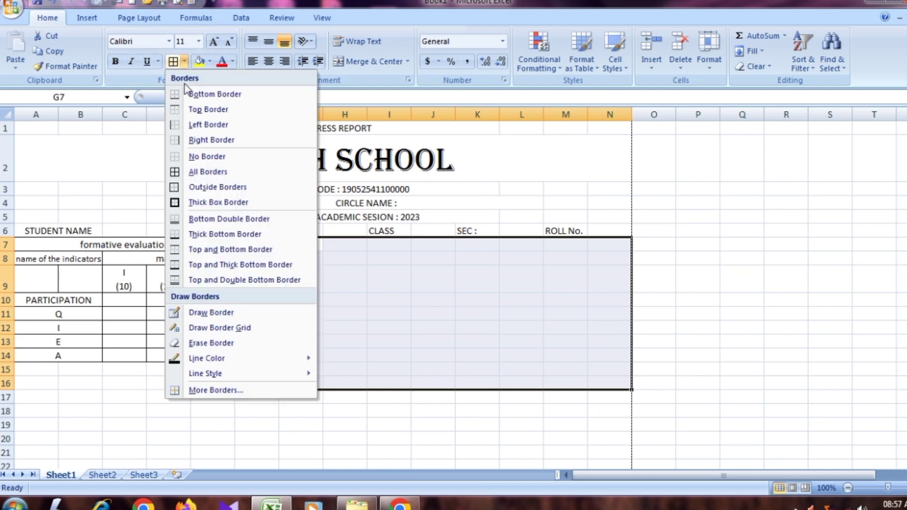
click(211, 171)
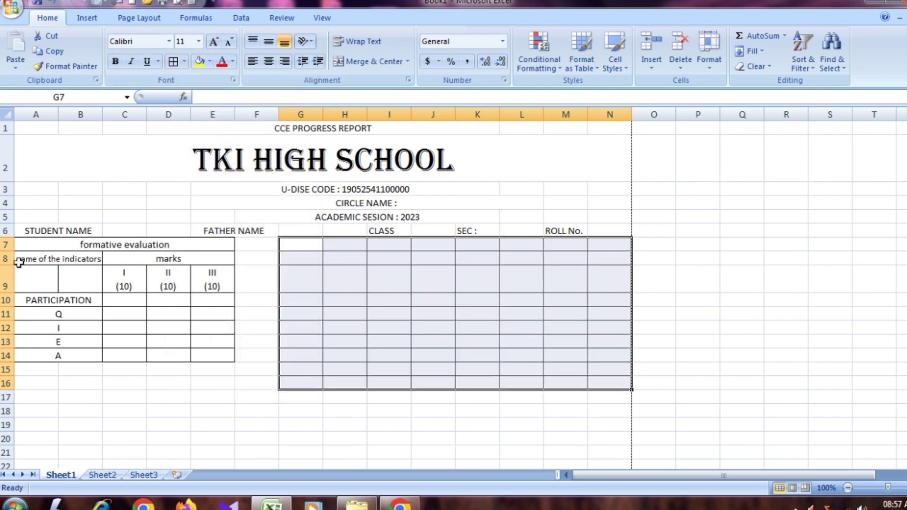
click(421, 249)
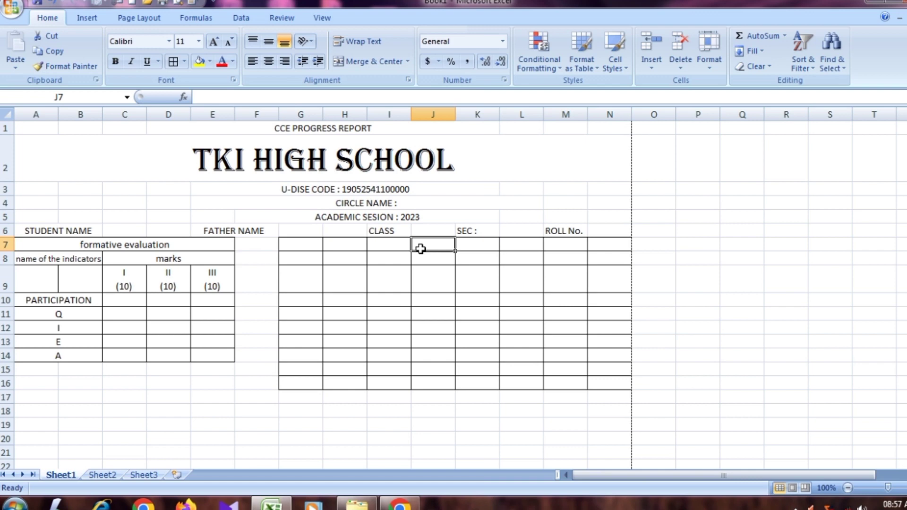
drag(301, 243, 599, 244)
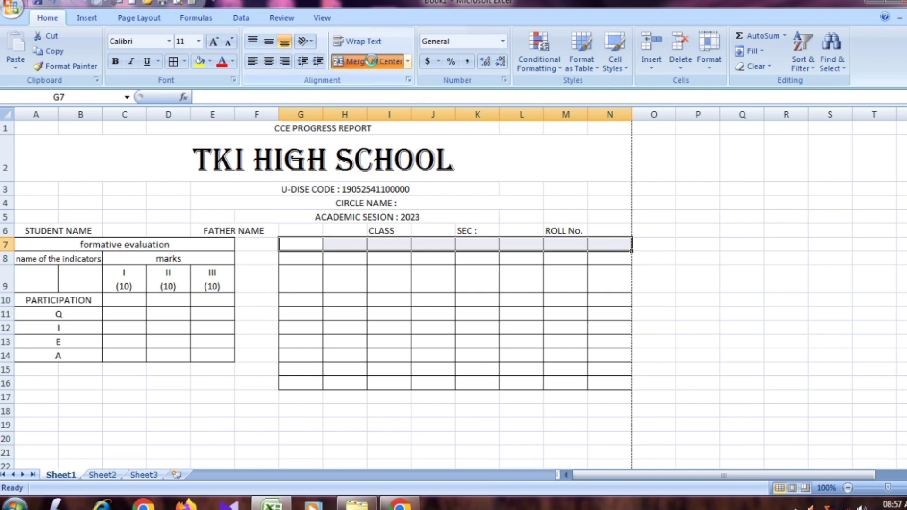
Merge G7:N7 with the heading 'SUMMATIVE EVALUATION', then select G8:H8
click(368, 61)
text(SUMM)
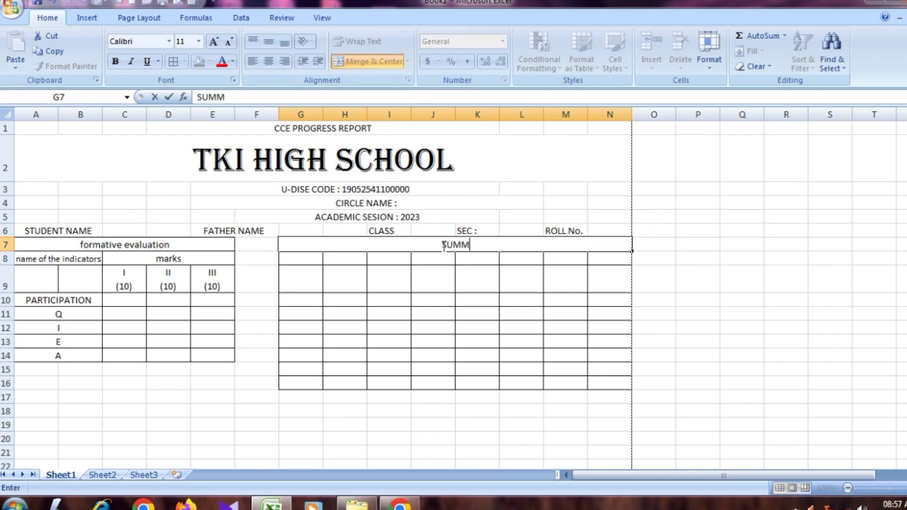
text(ATIVE EV)
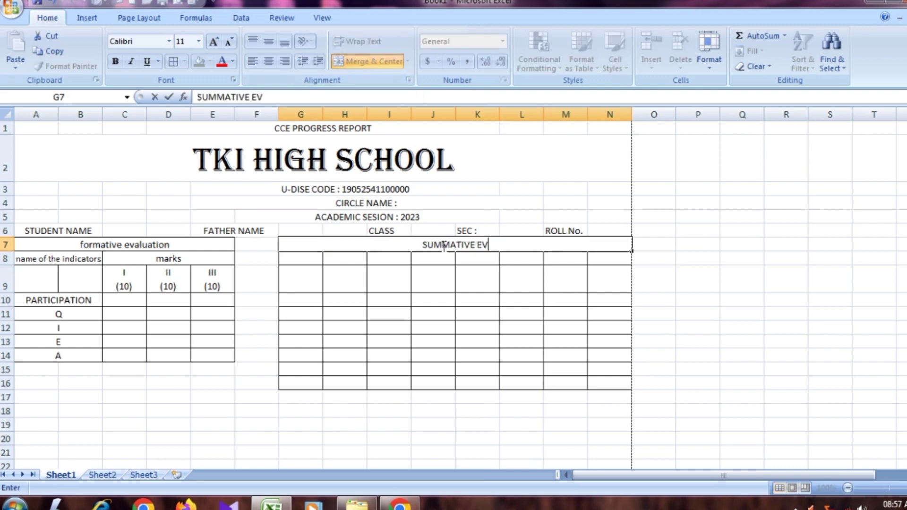
text(ALUA)
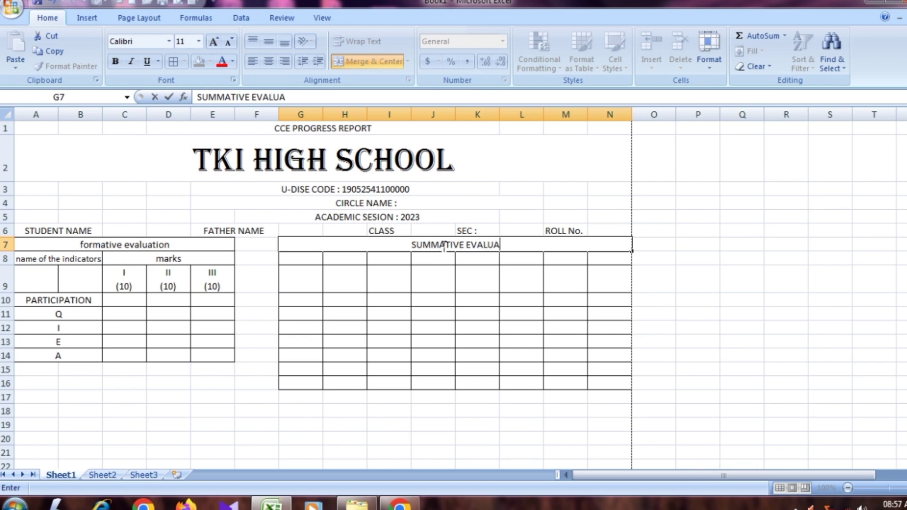
text(TION)
click(392, 259)
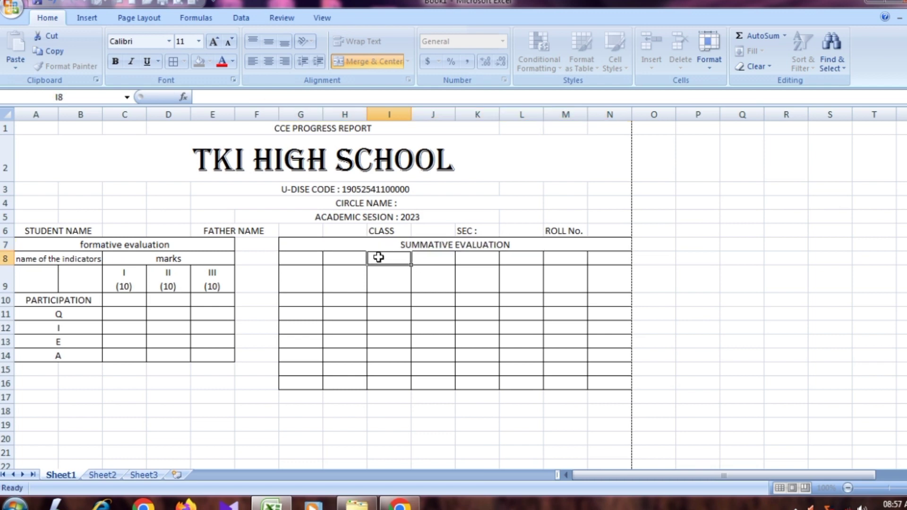
drag(318, 260, 334, 262)
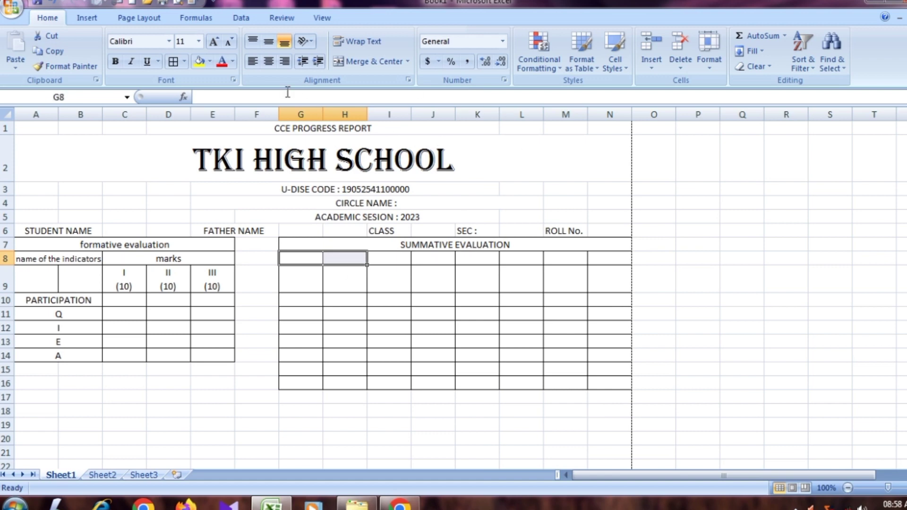
Merge G8:H8 as 'NAME OF THE INDICATORS' at 9 pt, then select row 8 from I onward
click(373, 61)
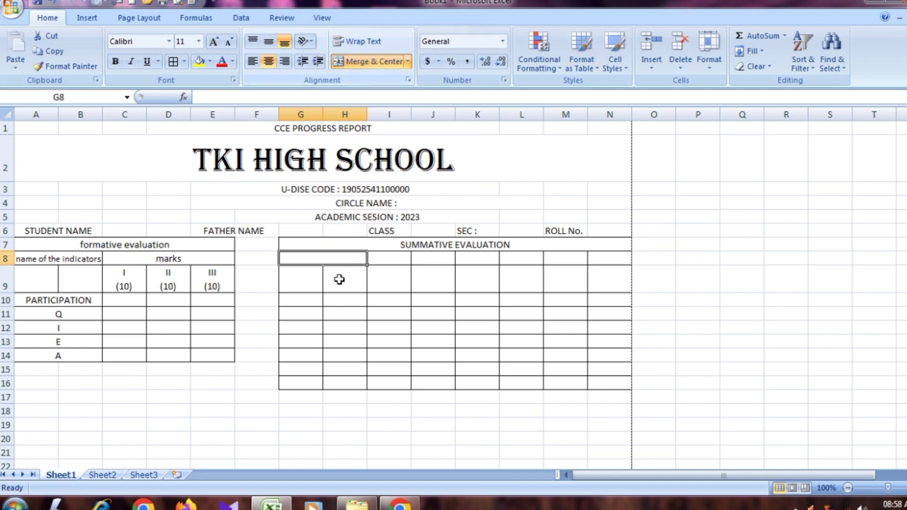
text(NAME)
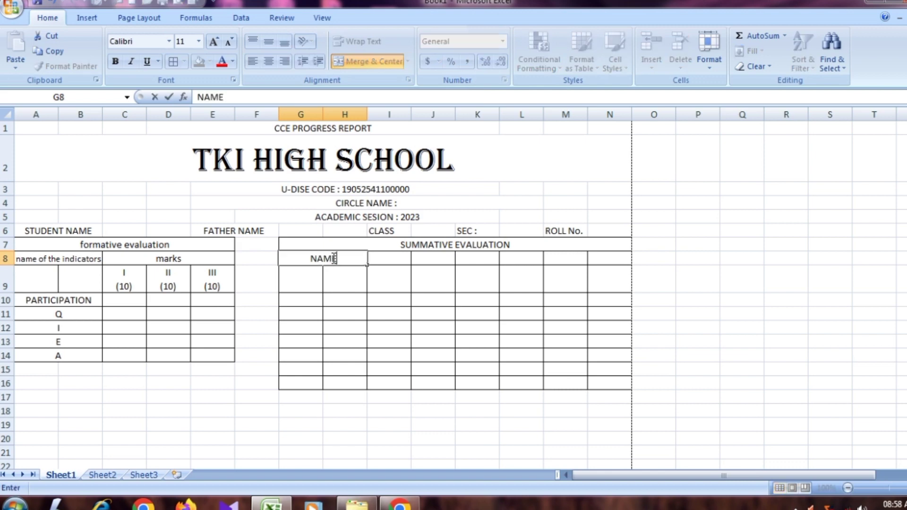
text( OF )
text(TH)
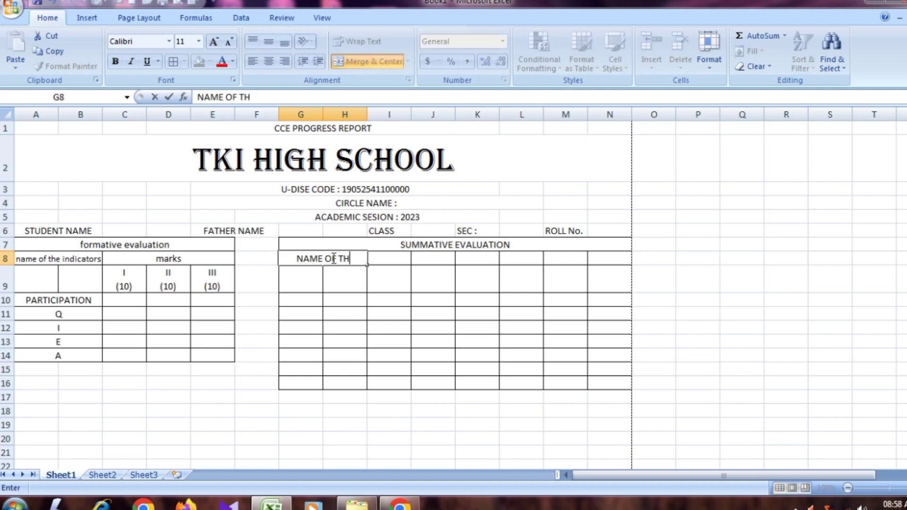
text(E IND)
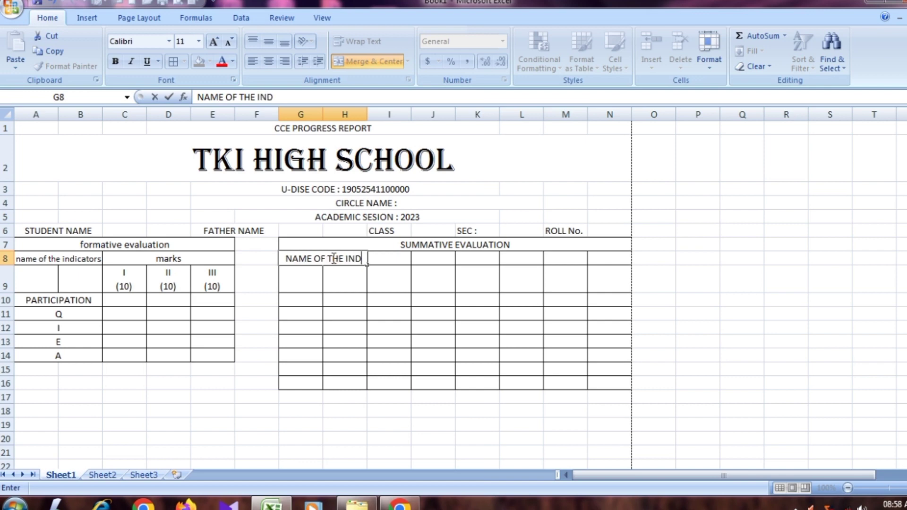
text(ICATOR)
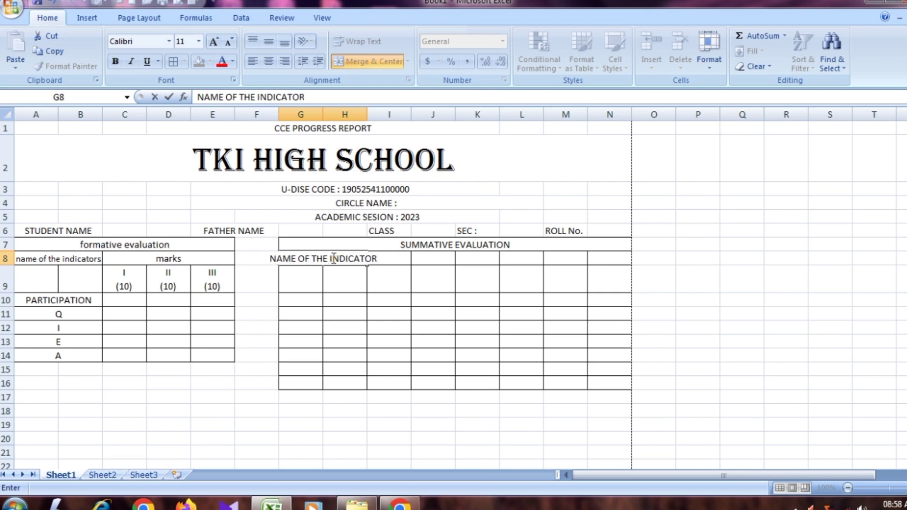
text(S)
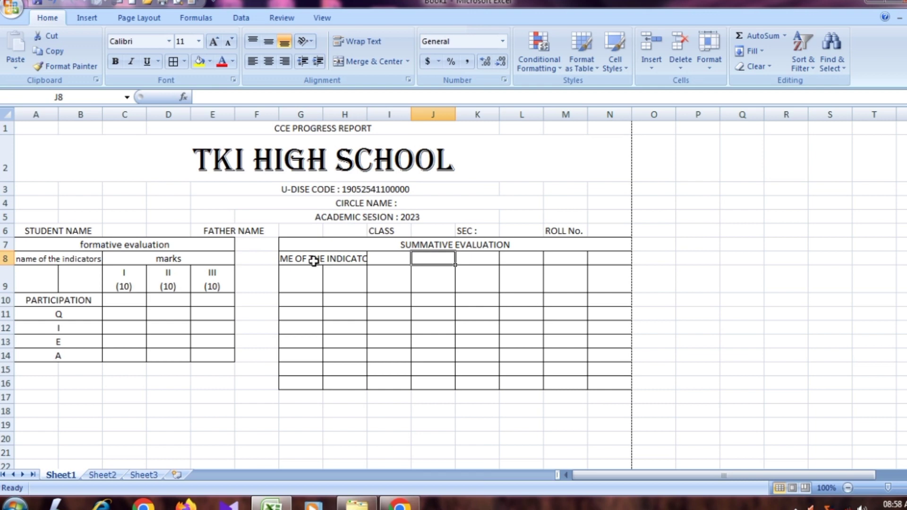
click(314, 260)
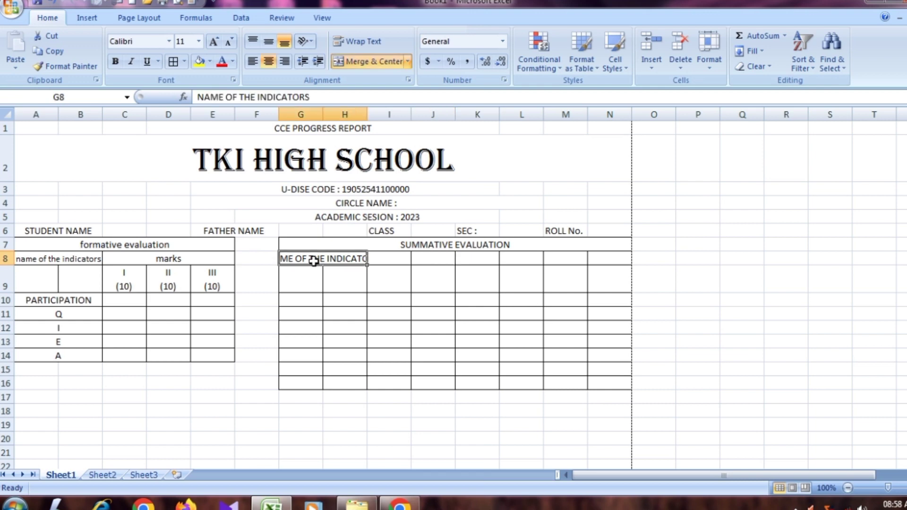
click(230, 42)
click(230, 43)
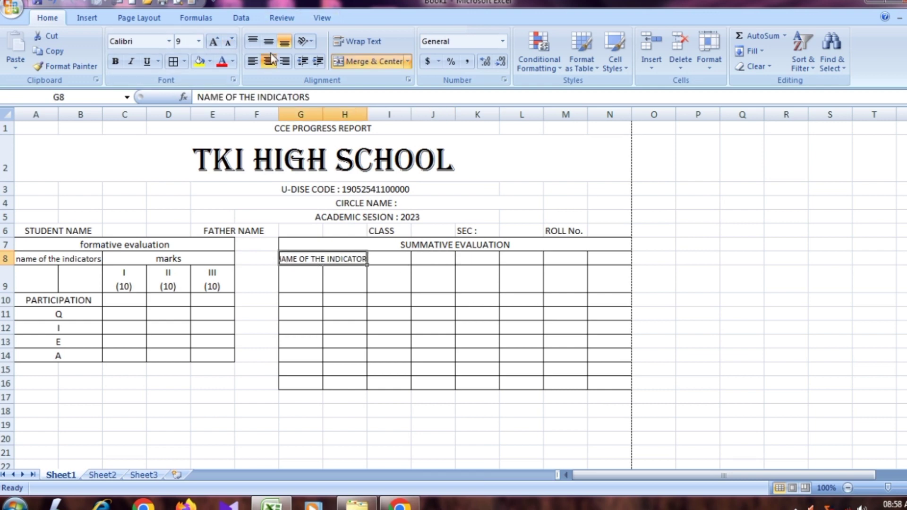
click(397, 260)
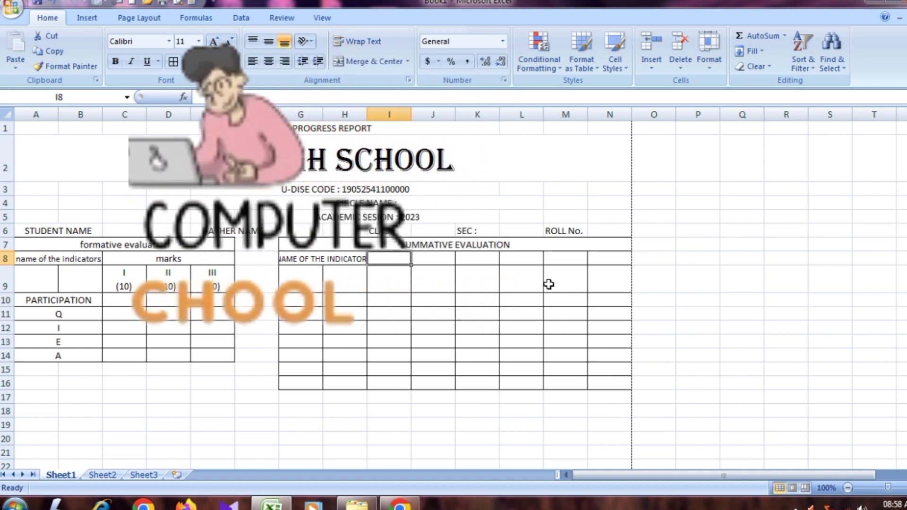
drag(402, 261, 563, 255)
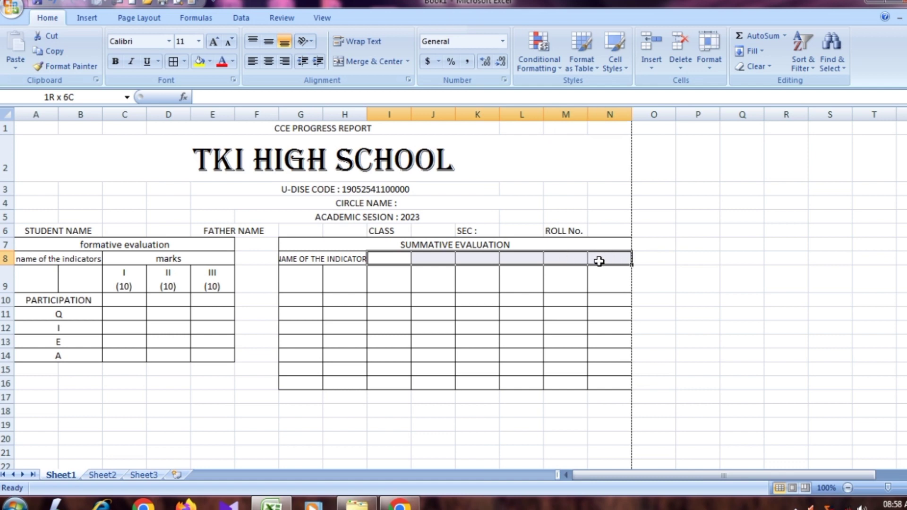
Merge I8:N8 and title it 'MARKS'
drag(563, 256, 599, 259)
click(361, 62)
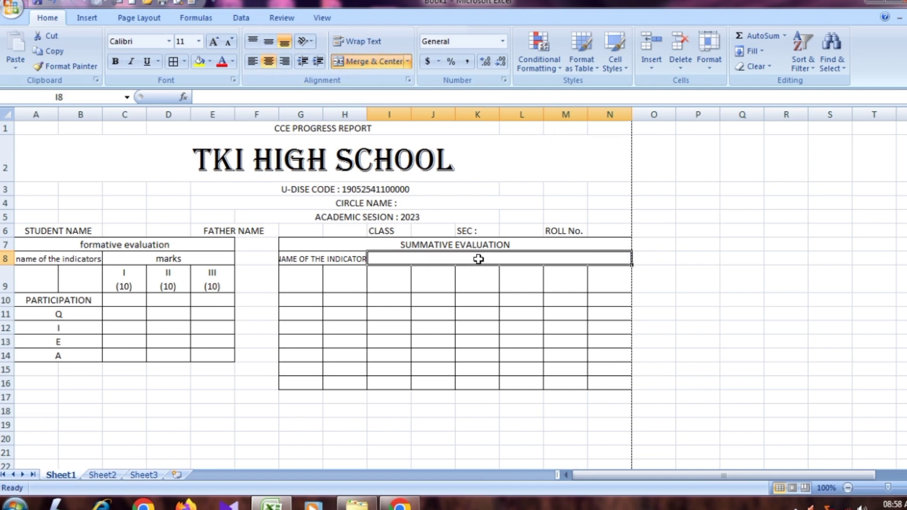
text(MARKS)
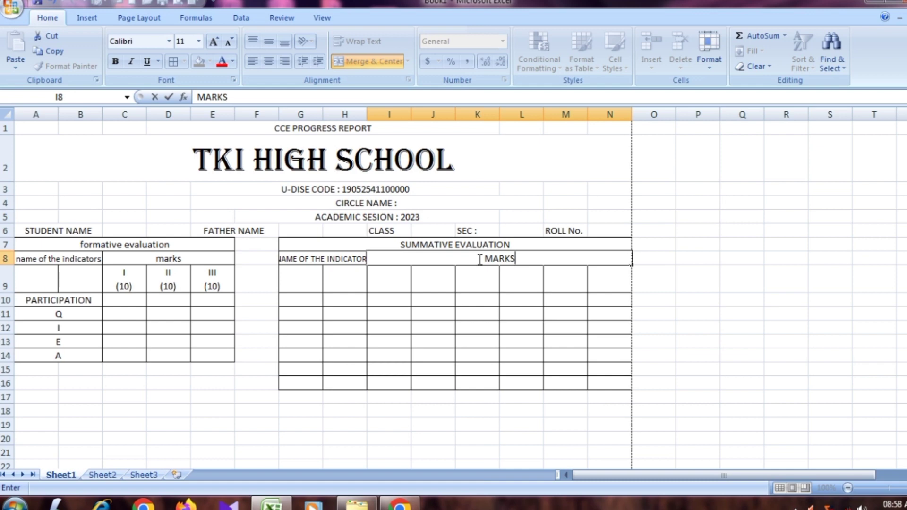
click(389, 281)
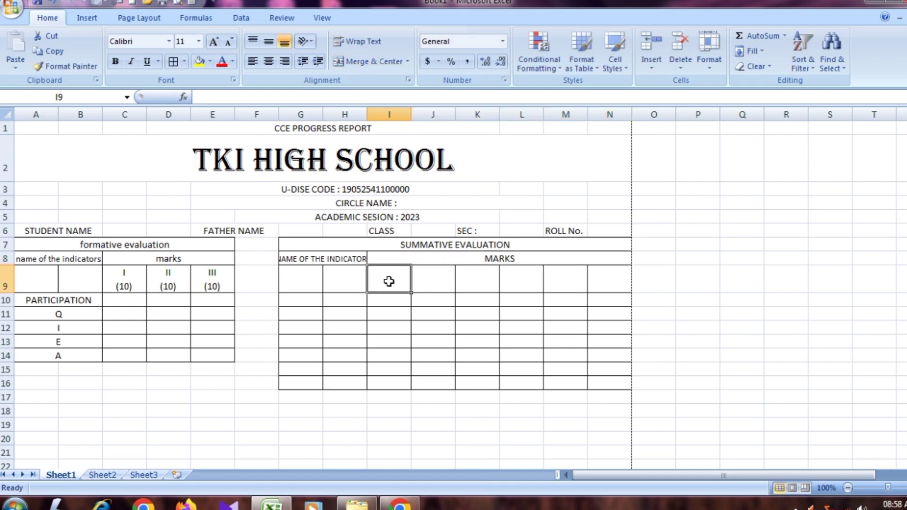
Enter the row 9 headers I, II, III and TOTAL in I9:L9
text(I)
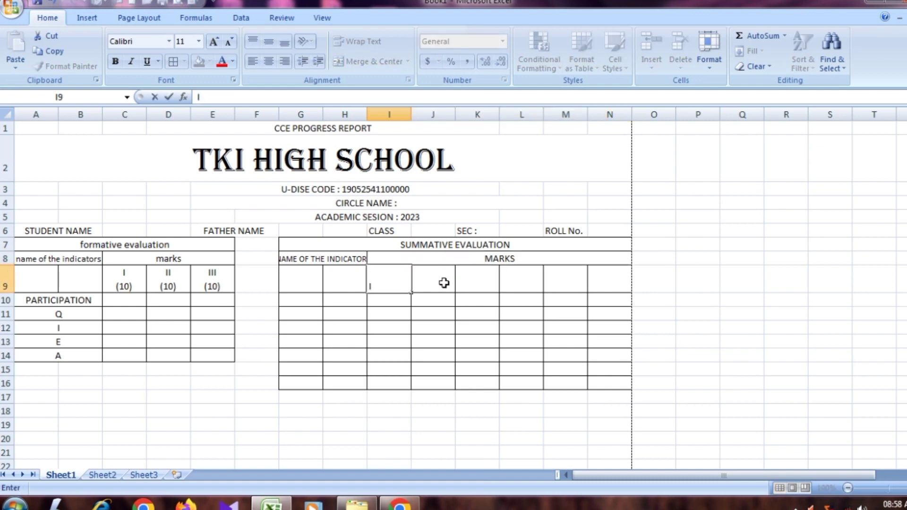
click(445, 282)
text(II)
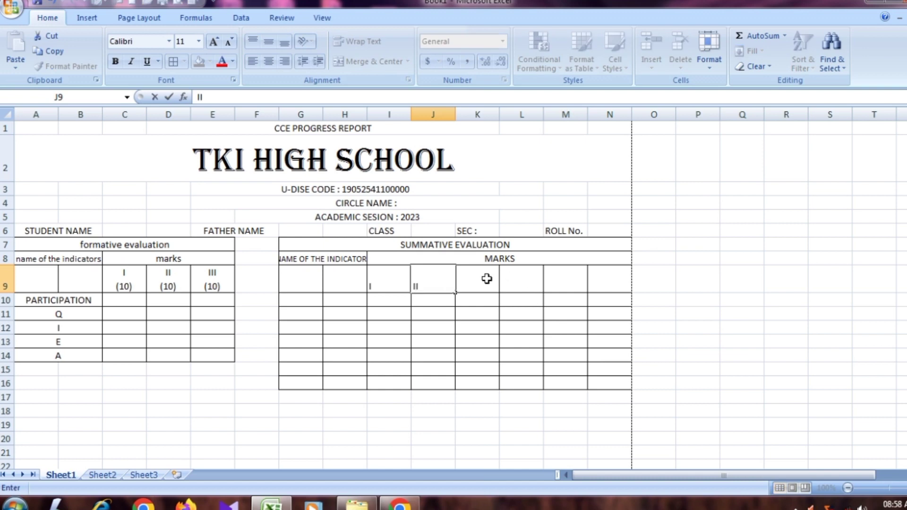
click(480, 280)
text(III)
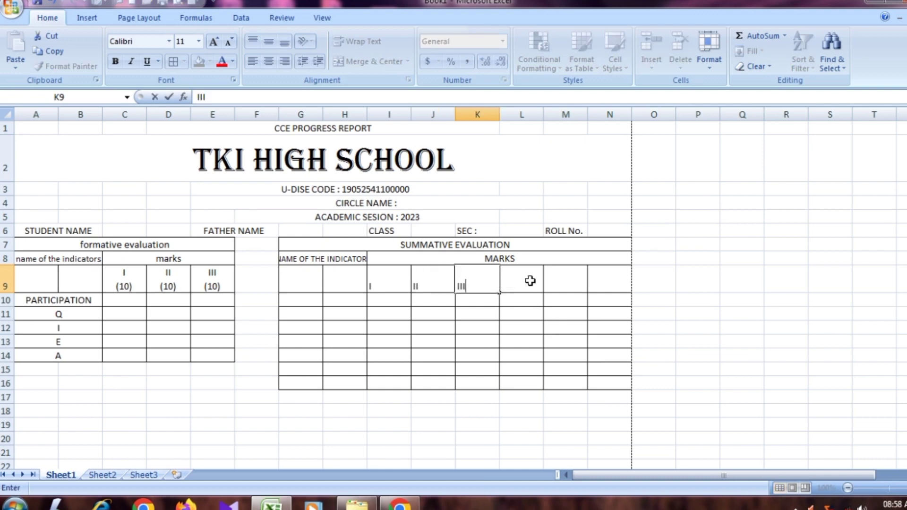
click(530, 281)
text(TOTAL)
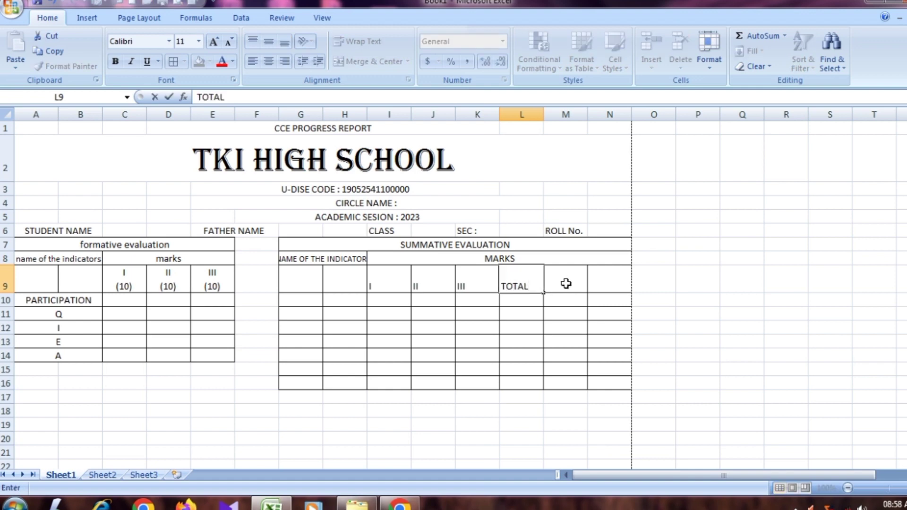
click(566, 284)
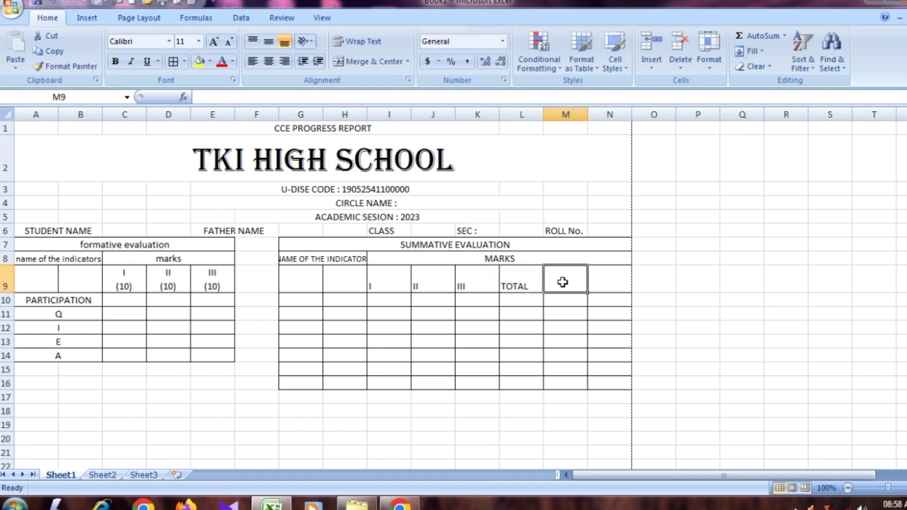
Enter 'PERCENTAGE' in M9 and shrink its font size by two steps
text(PE)
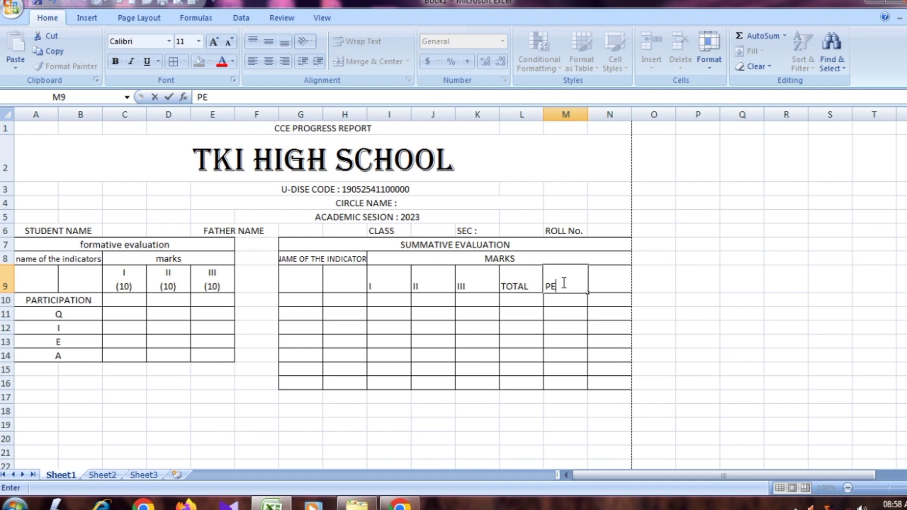
text(RCENTAGE)
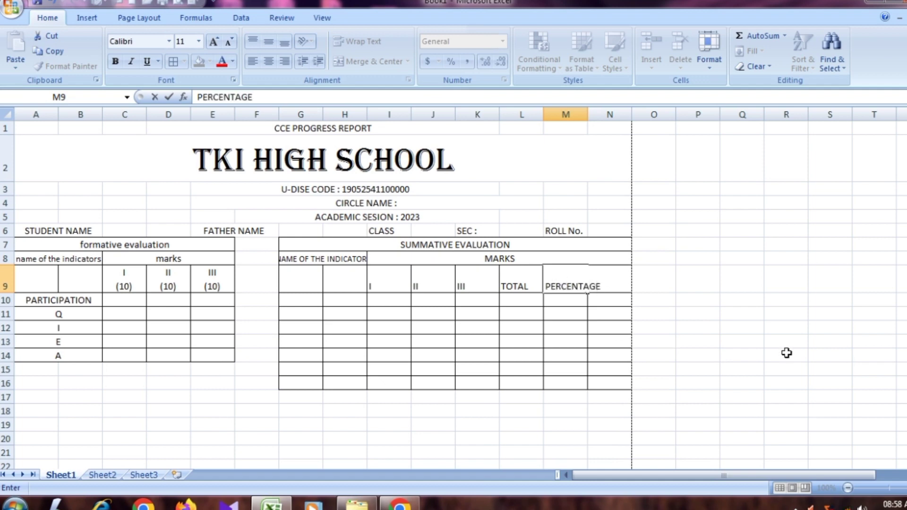
click(787, 353)
click(579, 285)
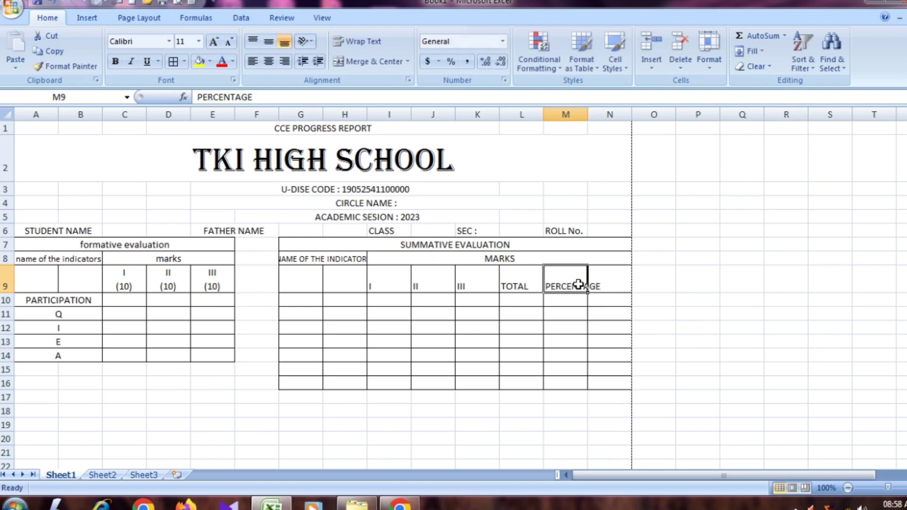
double_click(548, 286)
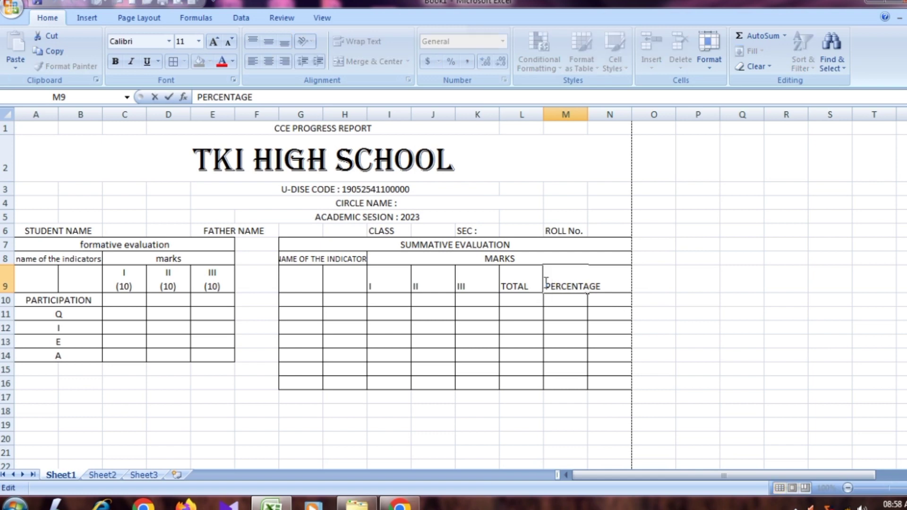
drag(546, 287, 614, 286)
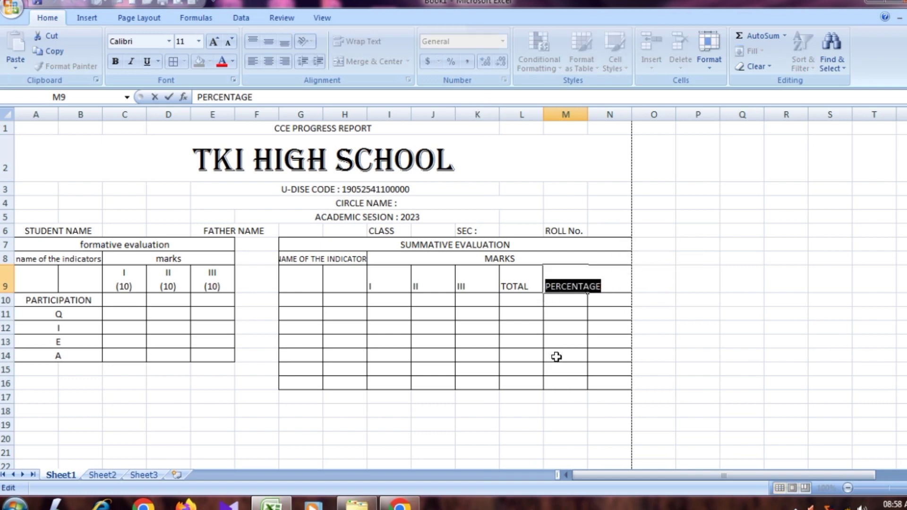
click(229, 42)
click(229, 41)
click(229, 41)
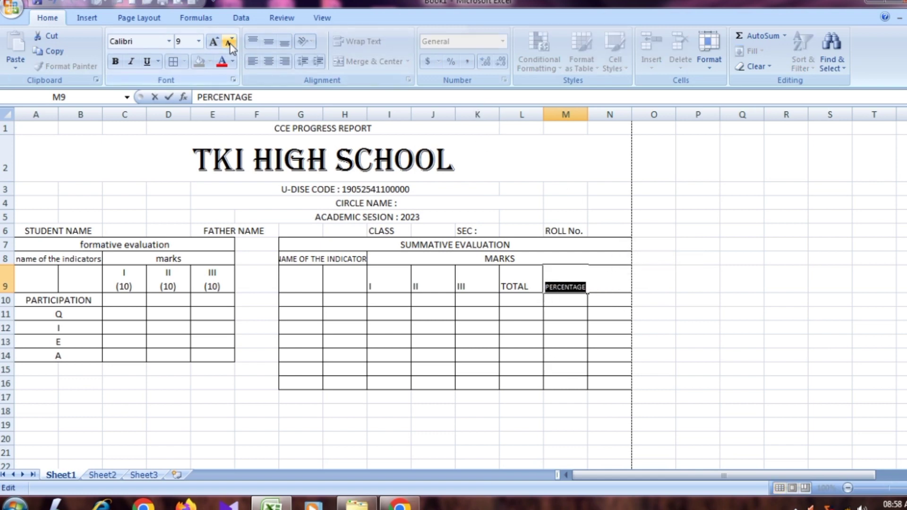
click(695, 327)
Add the 'GRADE' header in N9 and recheck the I header in I9
click(609, 284)
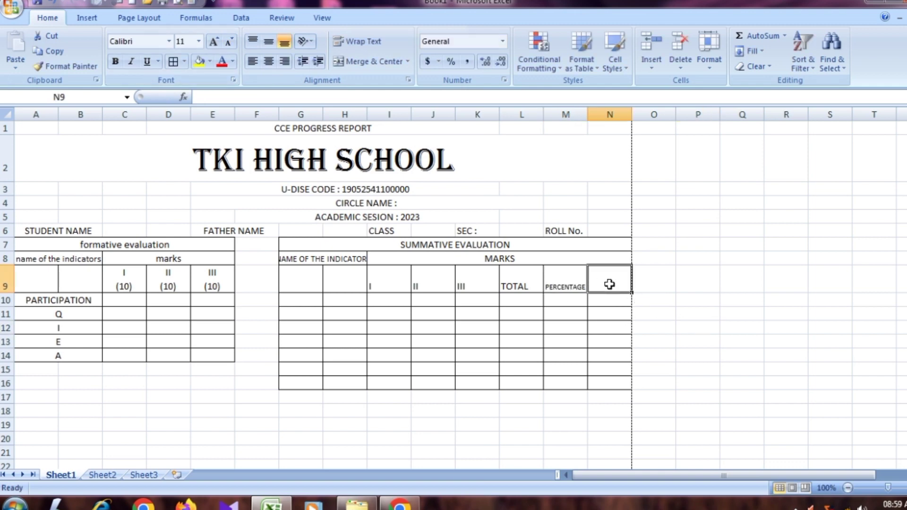
text(GRADE)
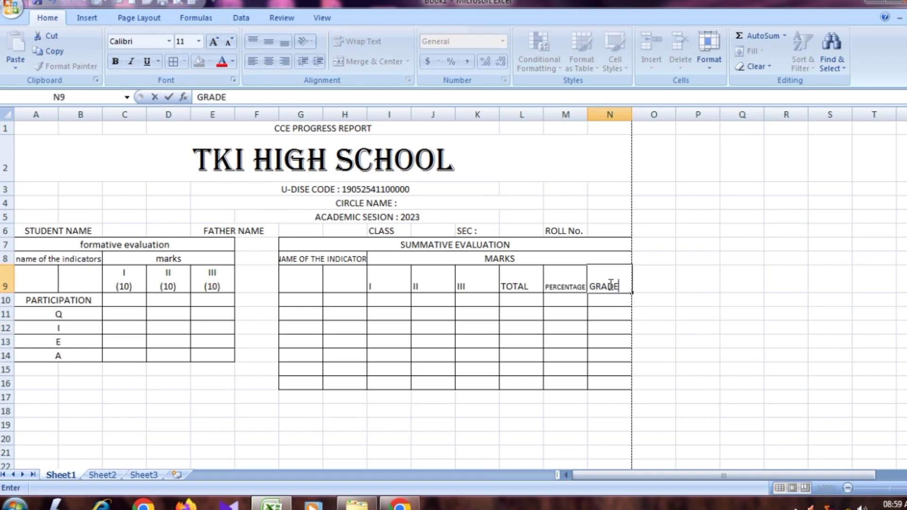
click(712, 326)
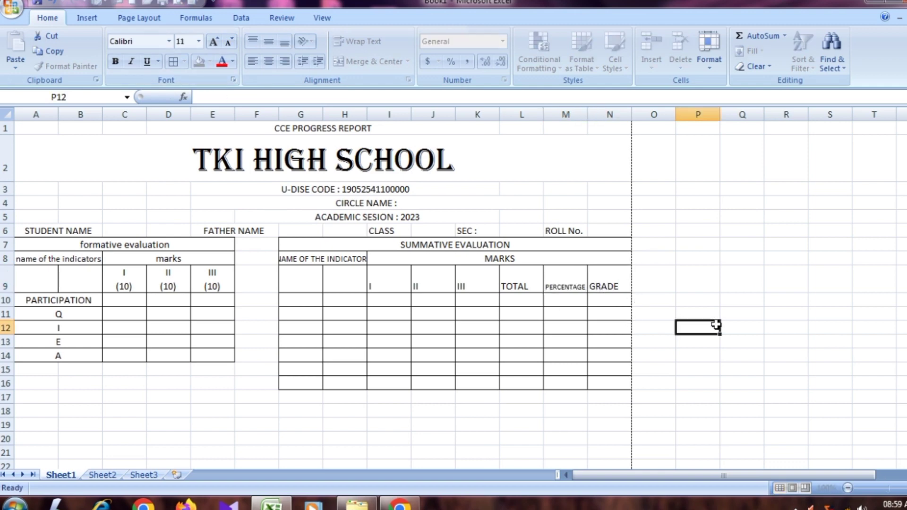
double_click(393, 285)
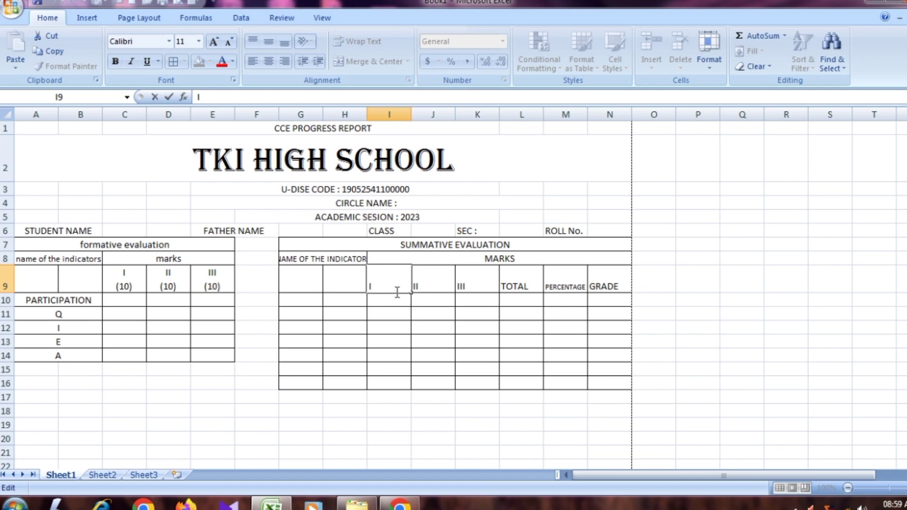
click(314, 286)
Merge columns G and H into a single indicator cell on each row from 9 to 16
click(309, 307)
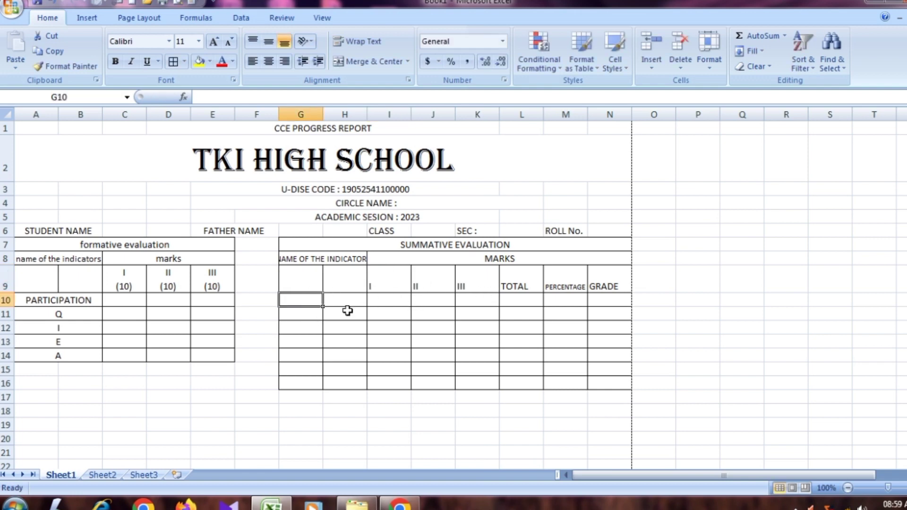
mouse_move(314, 286)
mouse_down()
mouse_move(341, 281)
mouse_move(331, 314)
mouse_move(336, 383)
mouse_up()
click(360, 61)
click(372, 60)
click(368, 61)
click(307, 333)
click(369, 61)
click(305, 346)
click(368, 61)
click(377, 59)
click(381, 66)
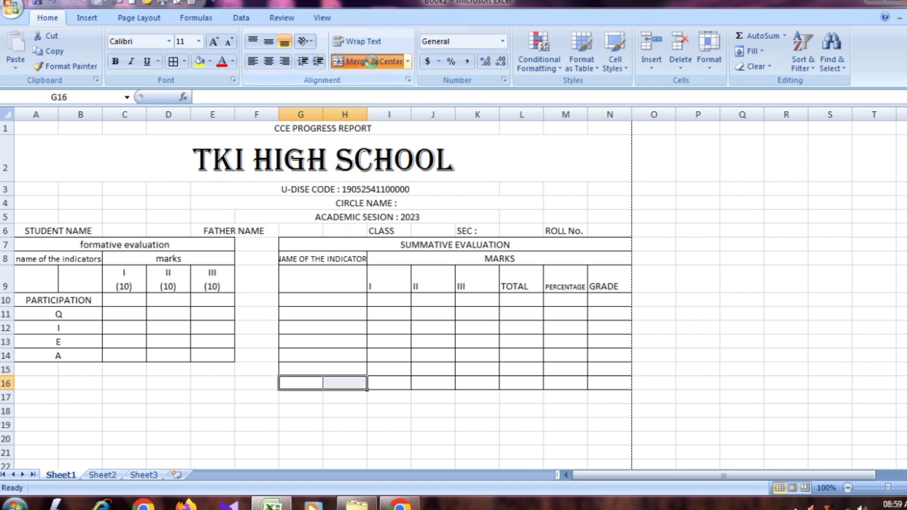
click(373, 62)
click(303, 301)
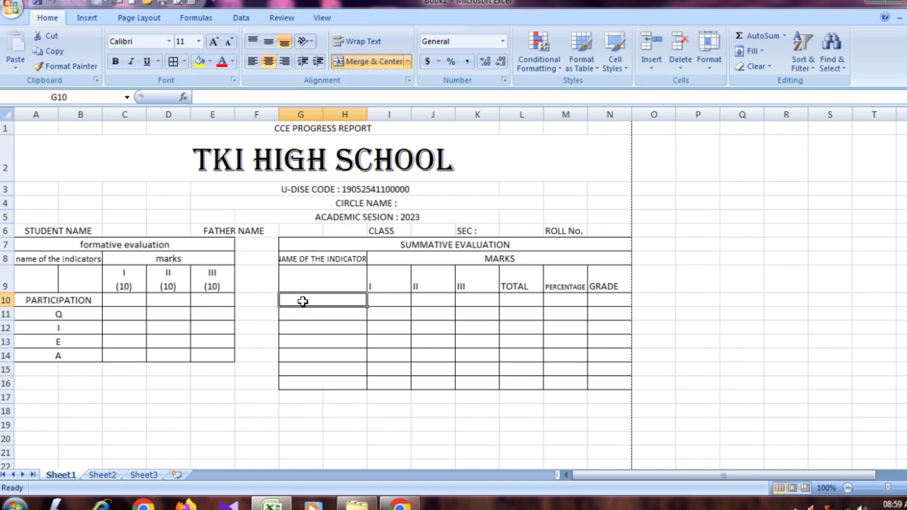
Enter the subjects BENG and ENG in G10 and G11
text(BEN)
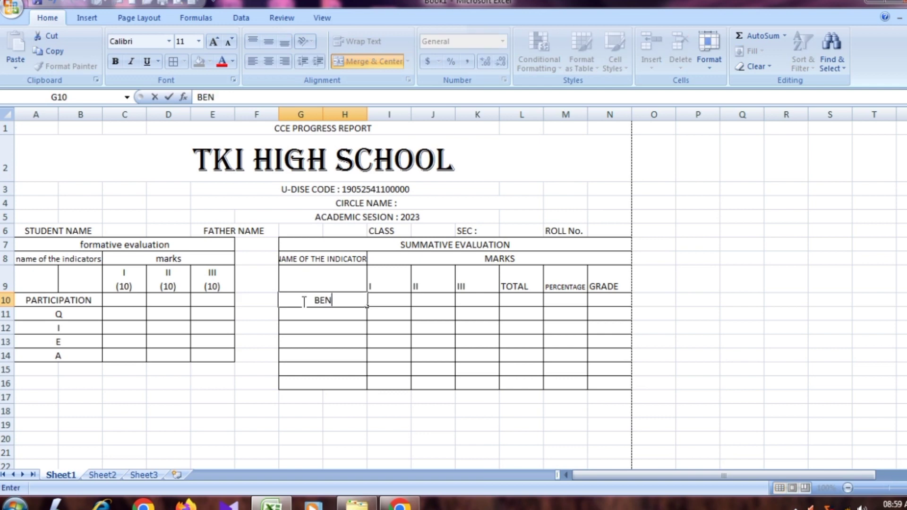
text(G)
click(346, 317)
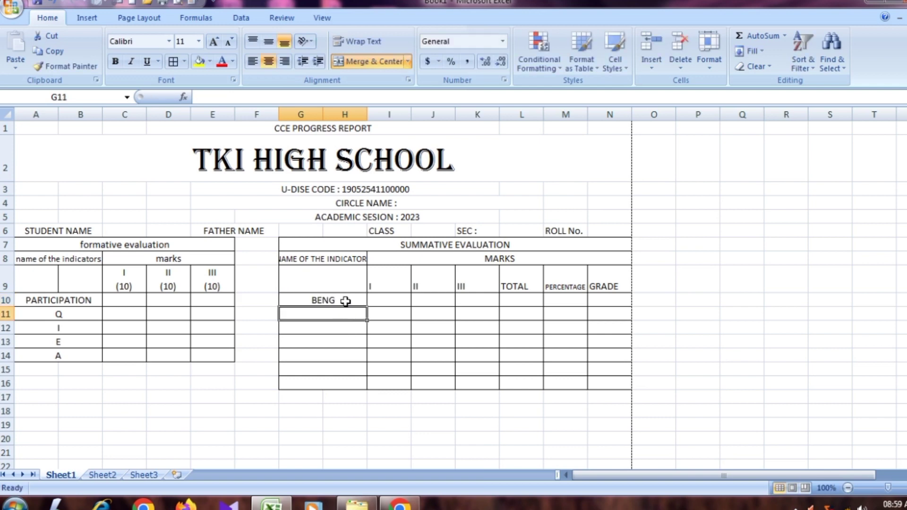
click(346, 301)
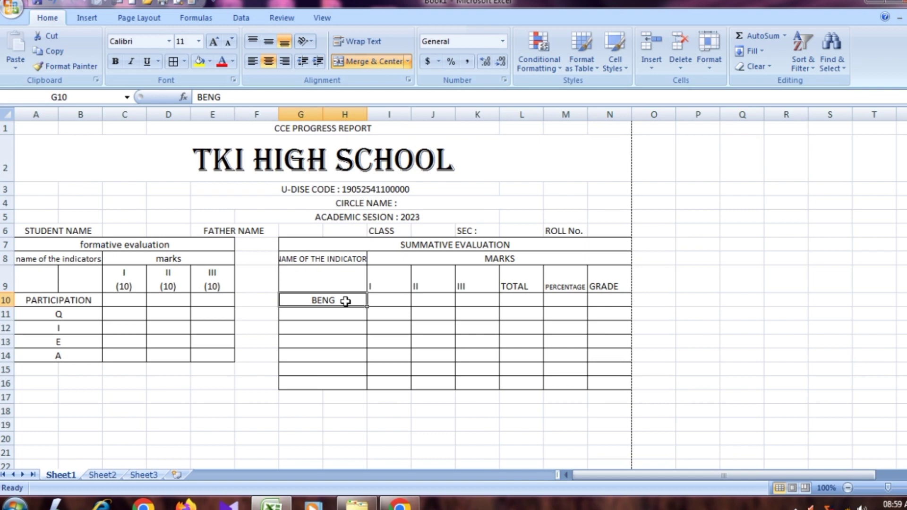
click(329, 313)
text(ENG)
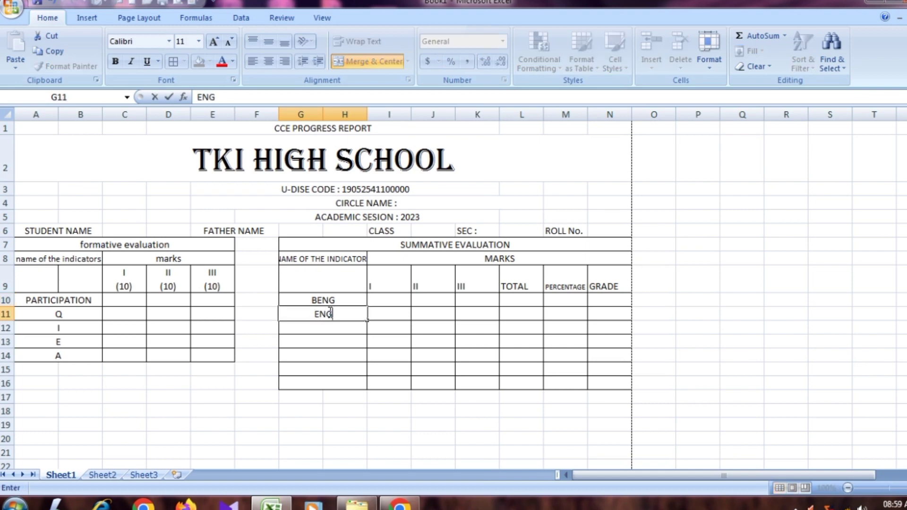
click(333, 325)
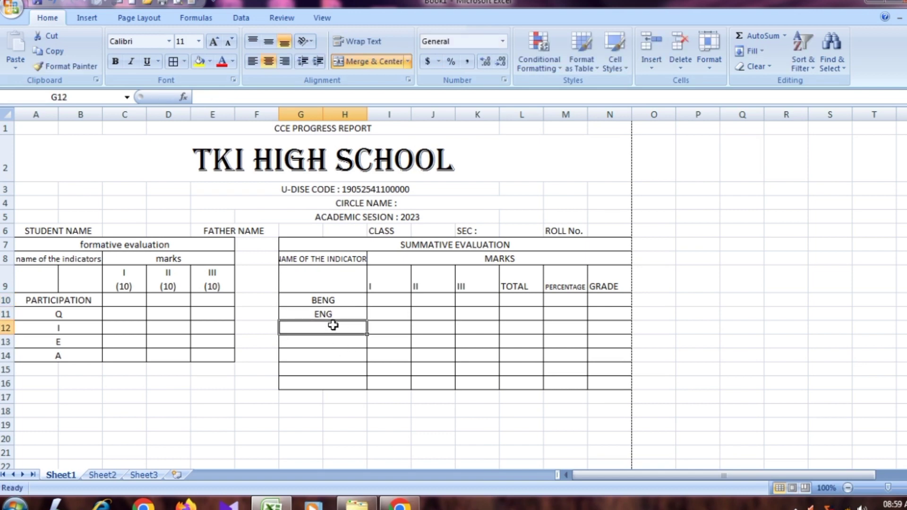
List HINDI/ARABIC, MATH, SCIENCE, HIST and GEO in G12 through G16
text(HIN)
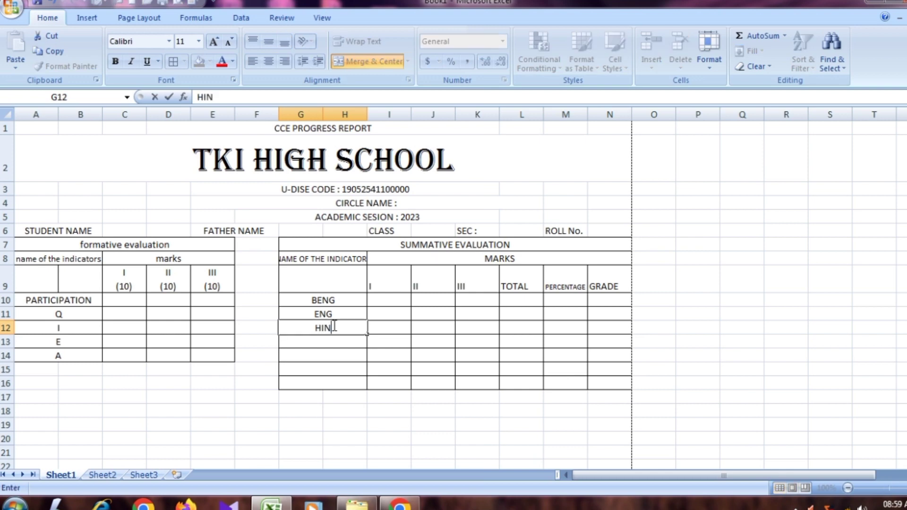
text(D)
text(I/AR)
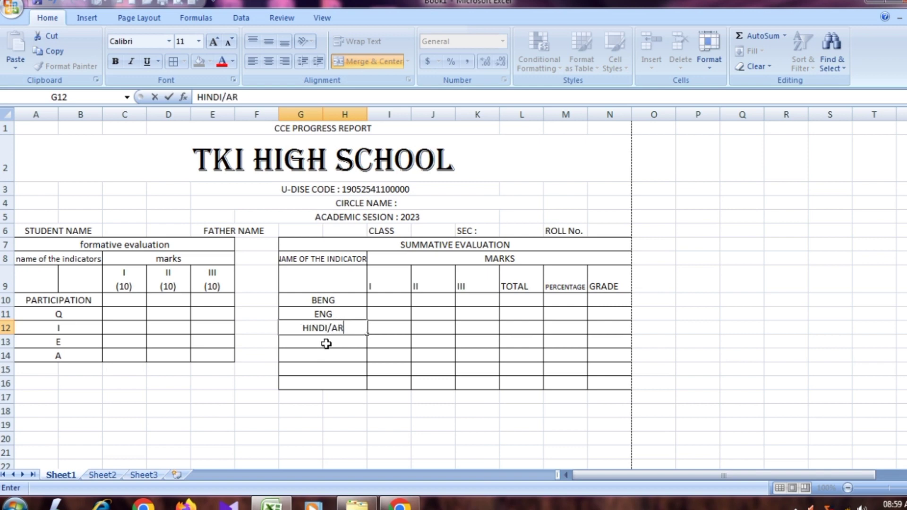
text(ABIC)
key(Return)
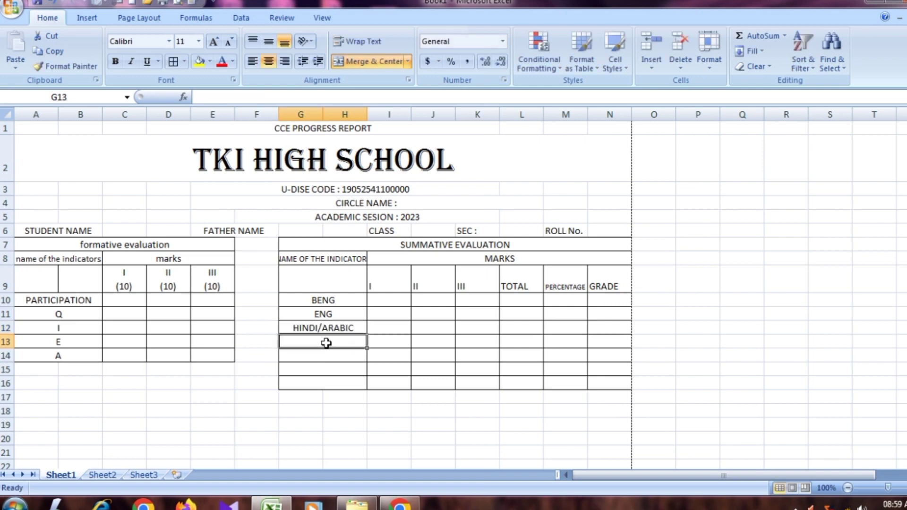
text(MATH)
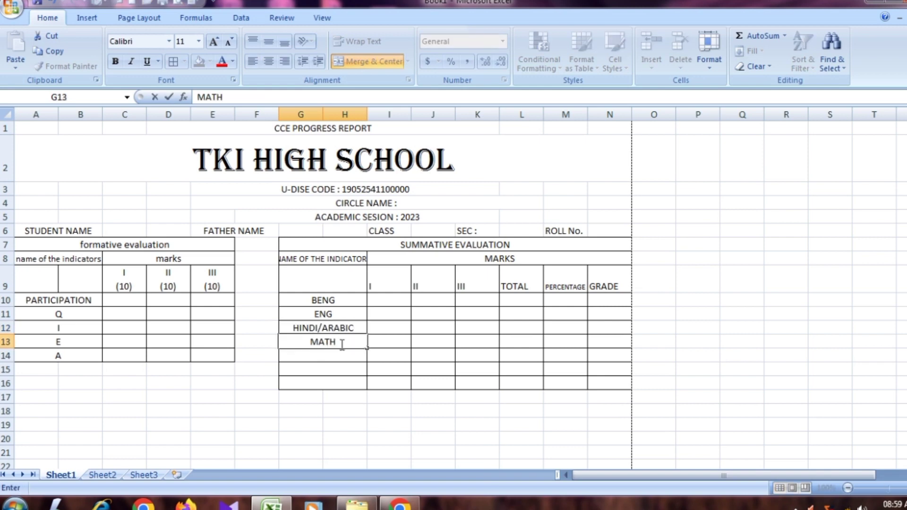
click(347, 356)
text(SC)
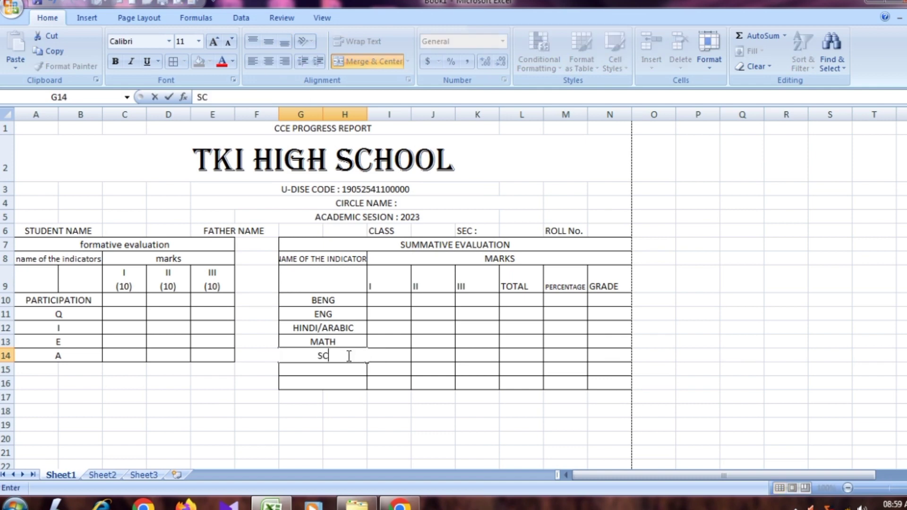
text(IENCE)
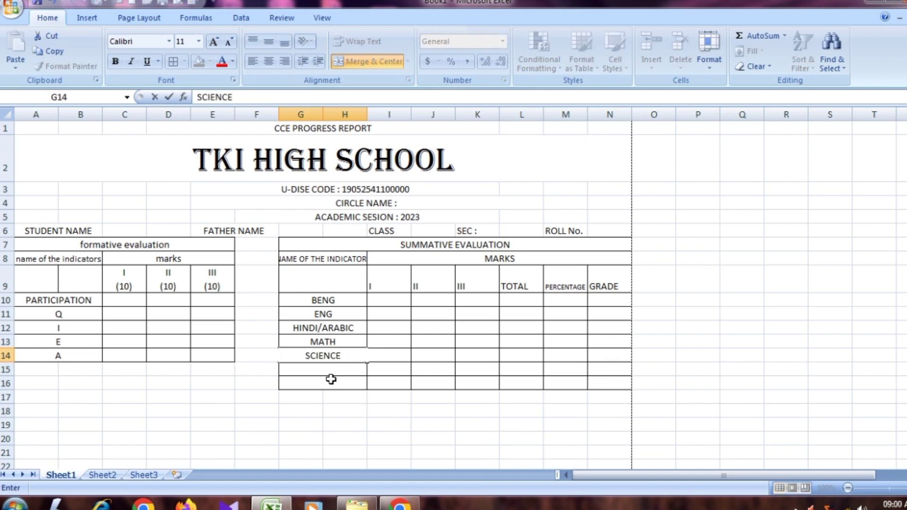
click(330, 369)
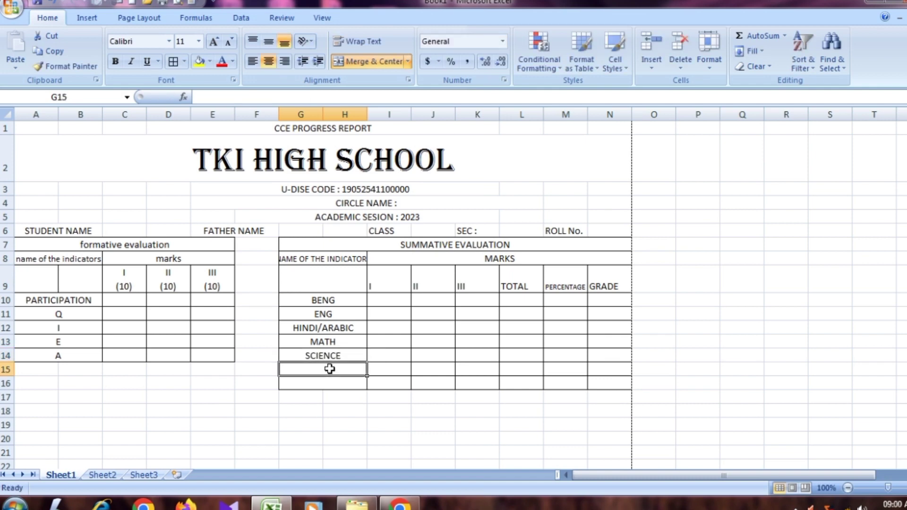
text(HIS)
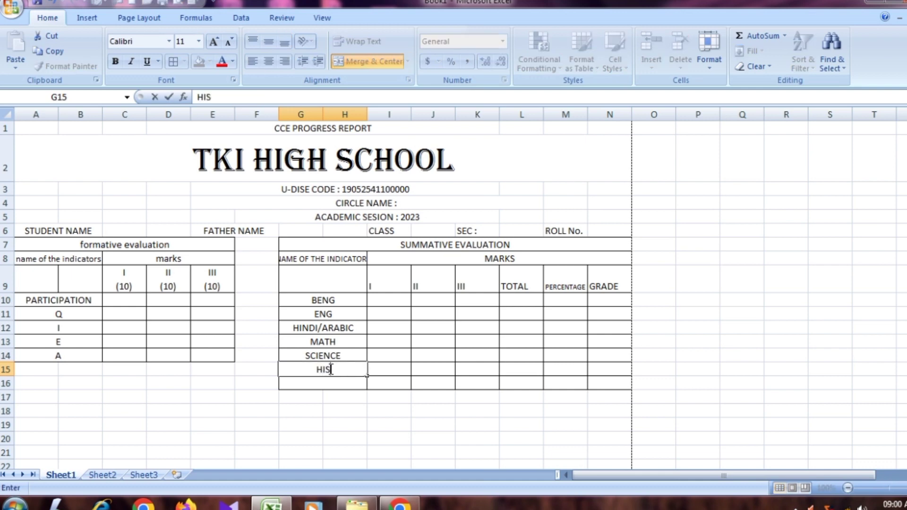
text(T)
click(344, 386)
text(GE)
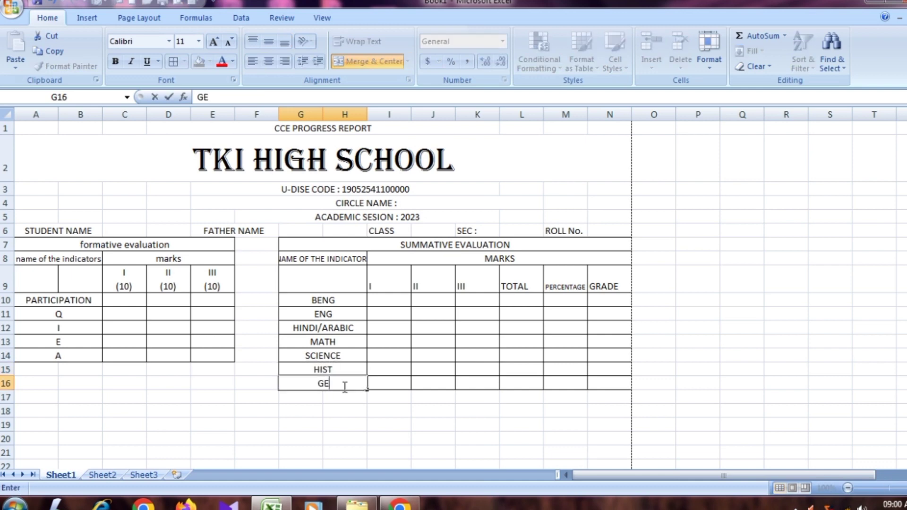
text(O)
key(BackSpace)
text(I)
text(O)
Commit GEO and apply All Borders to the extra rows G18:N20
scroll(353, 388, down, 3)
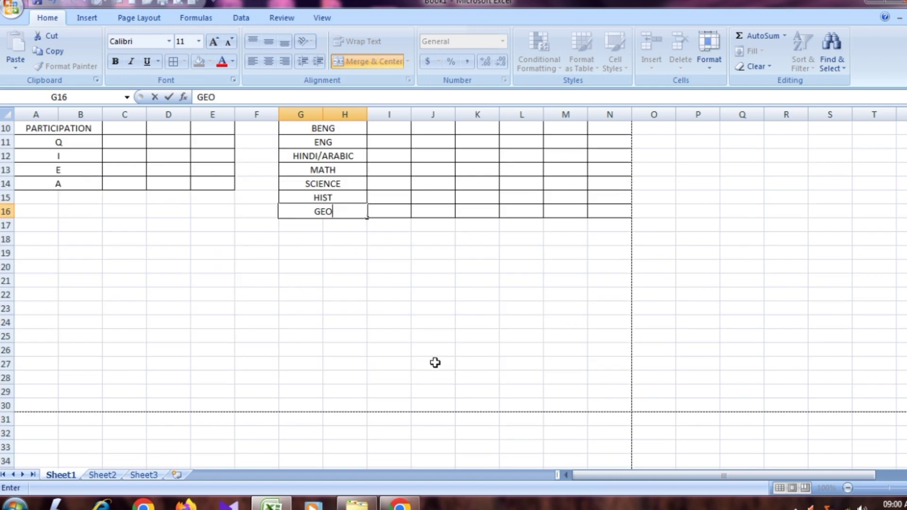
click(418, 269)
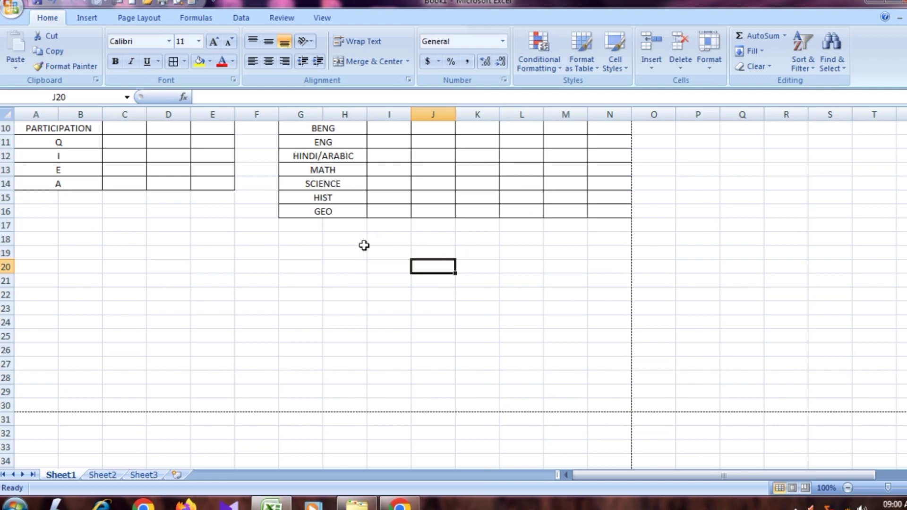
mouse_move(299, 245)
mouse_down()
mouse_move(368, 244)
mouse_move(373, 262)
mouse_move(592, 261)
mouse_up()
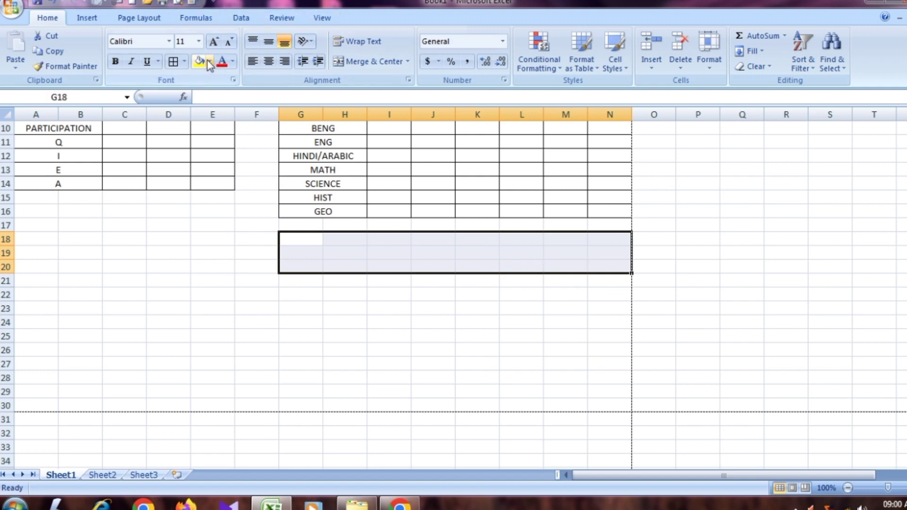
click(185, 62)
click(194, 172)
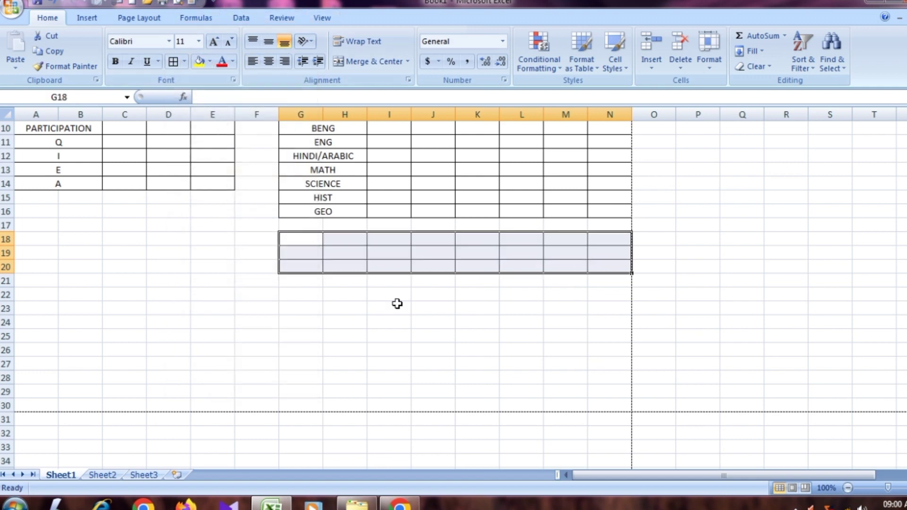
Merge G18:H18, G19:H19 and G20:H20 into single cells, cancelling a stray entry in I18
click(382, 267)
drag(314, 238, 335, 238)
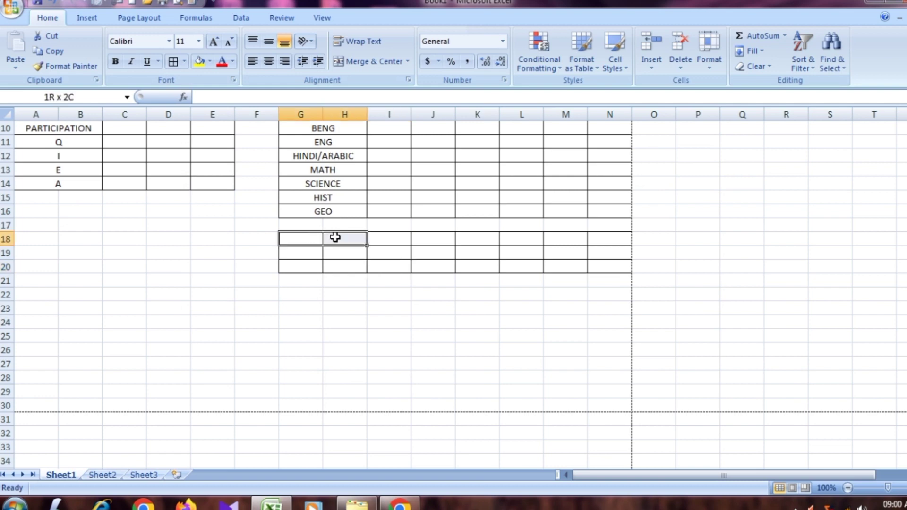
click(385, 64)
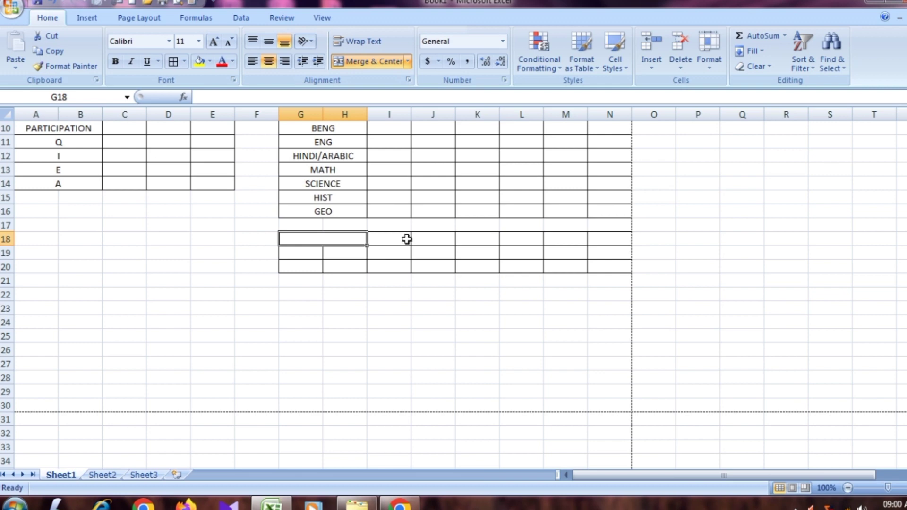
click(432, 239)
click(392, 241)
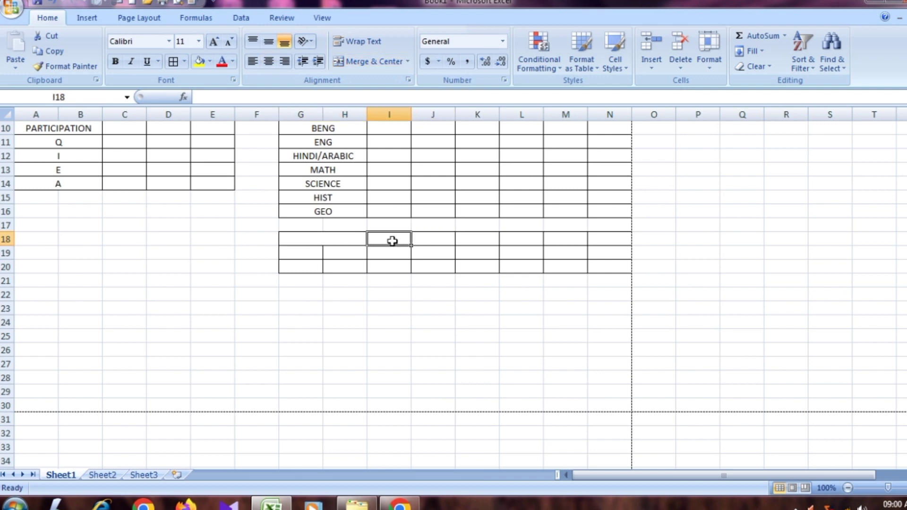
text(I)
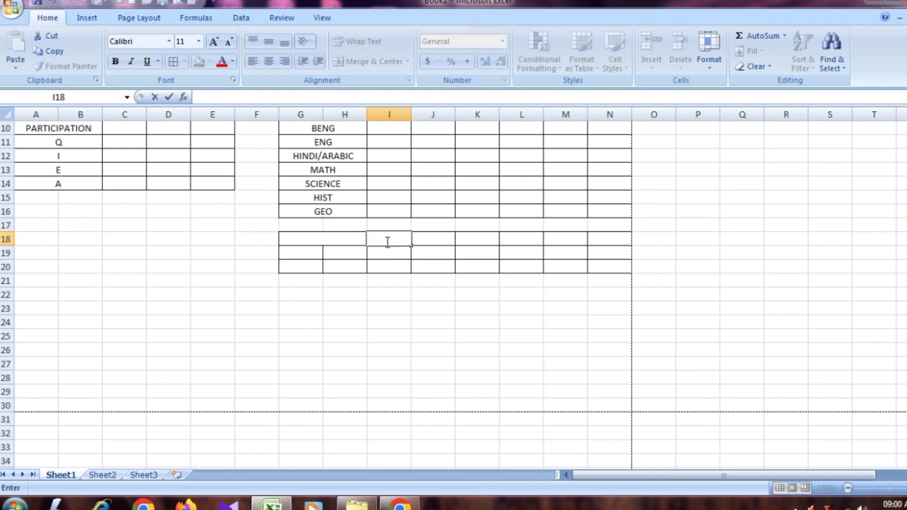
key(Escape)
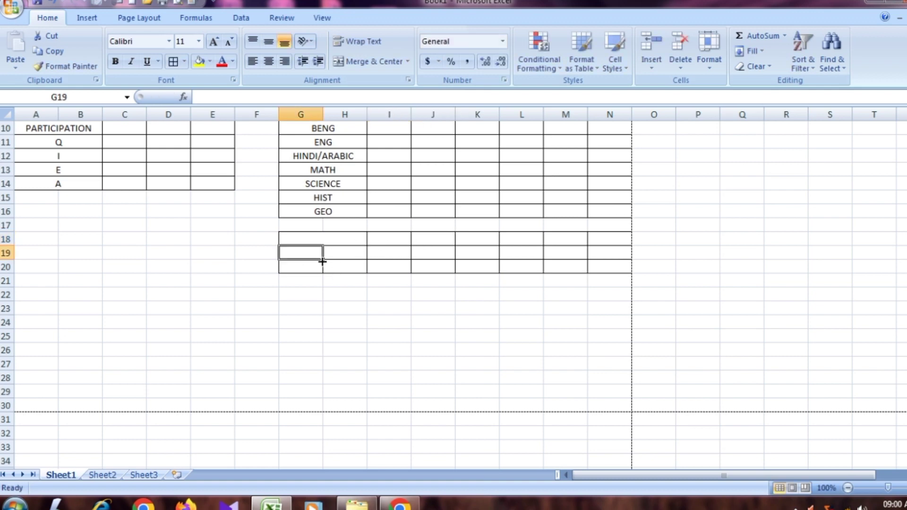
drag(301, 253, 335, 255)
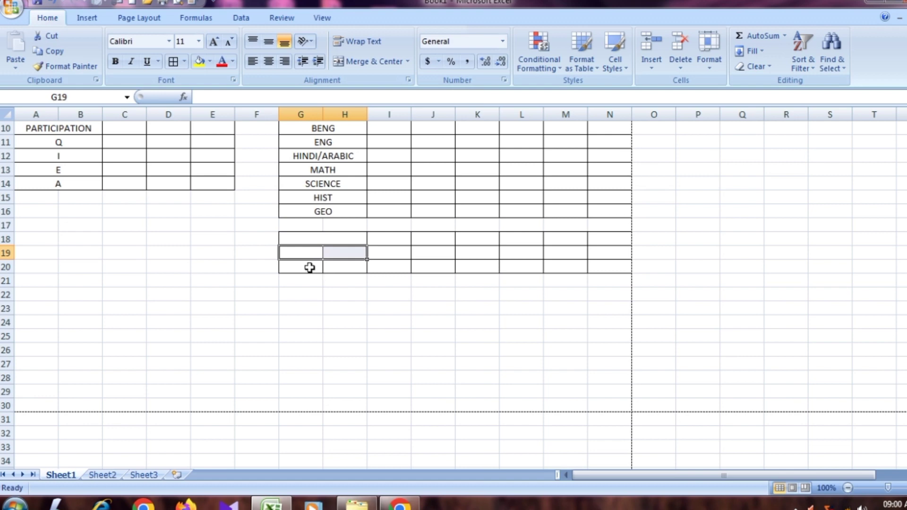
click(378, 62)
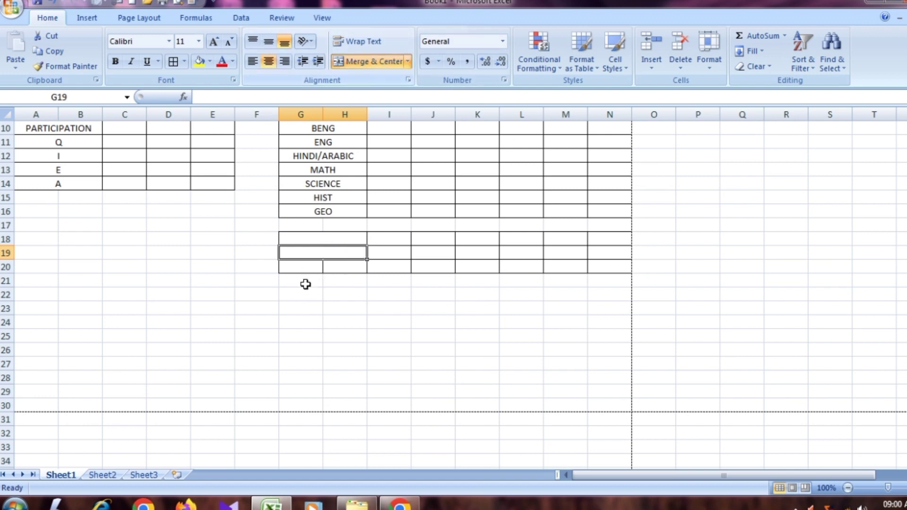
drag(302, 267, 327, 265)
click(378, 62)
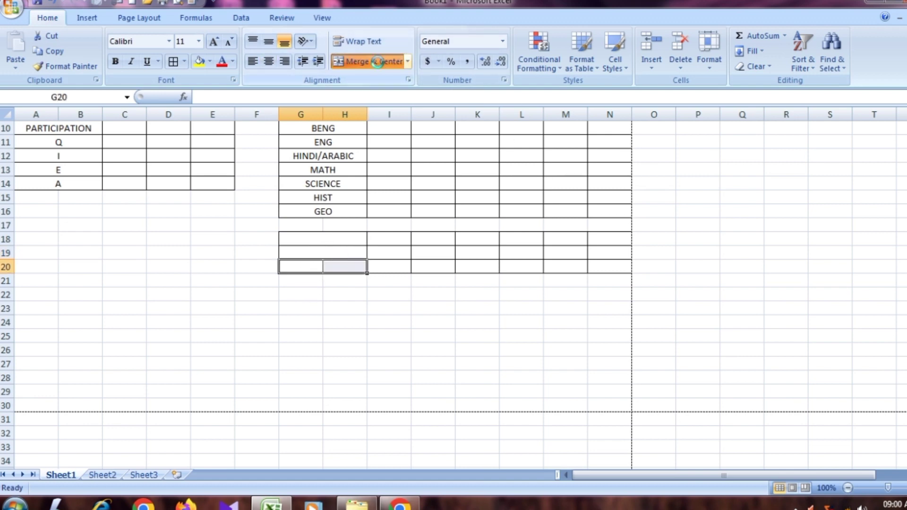
Enter HPE in G19 and AWE in G20
click(315, 255)
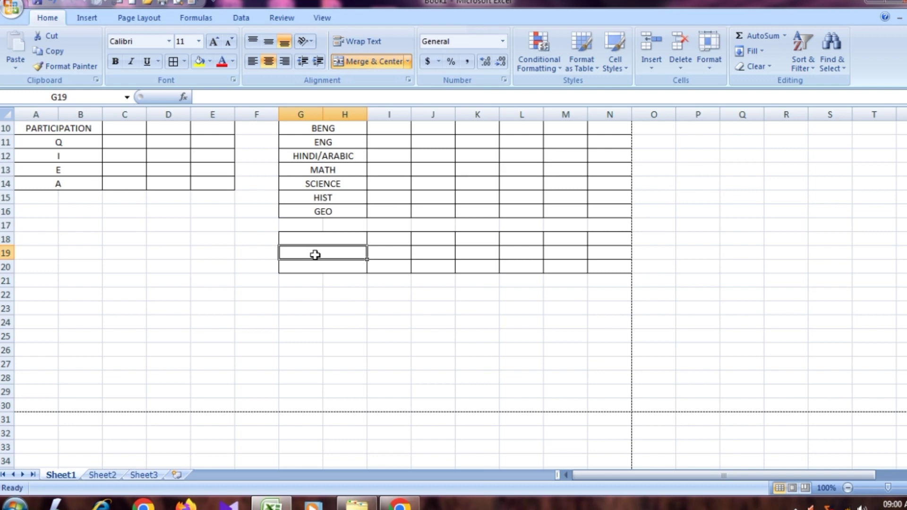
text(HP)
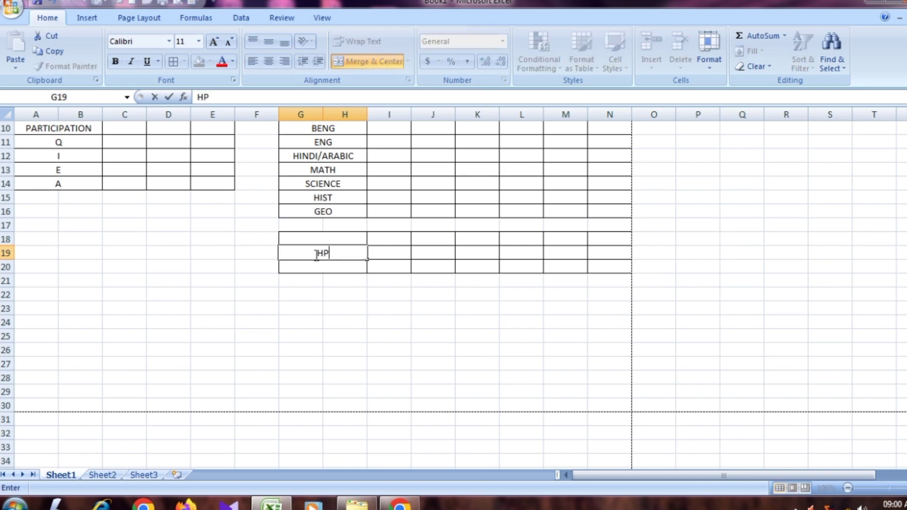
text(E)
click(329, 268)
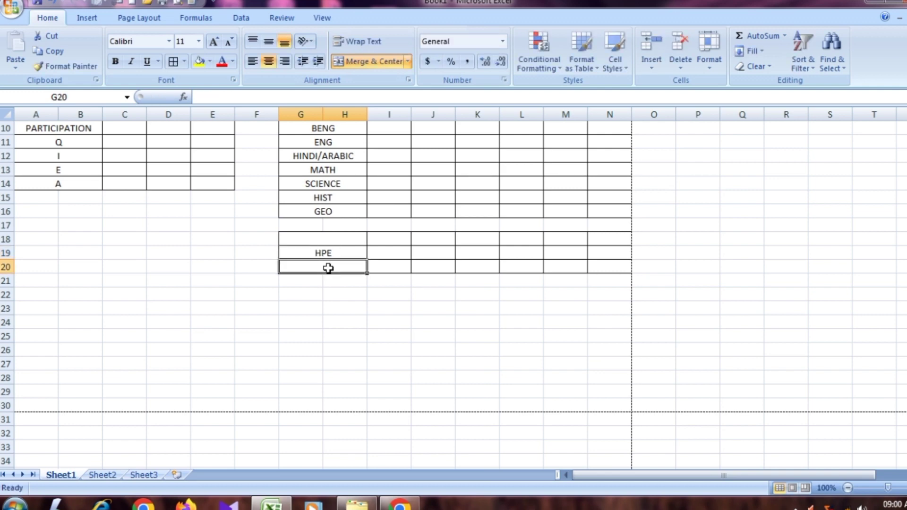
text(AW)
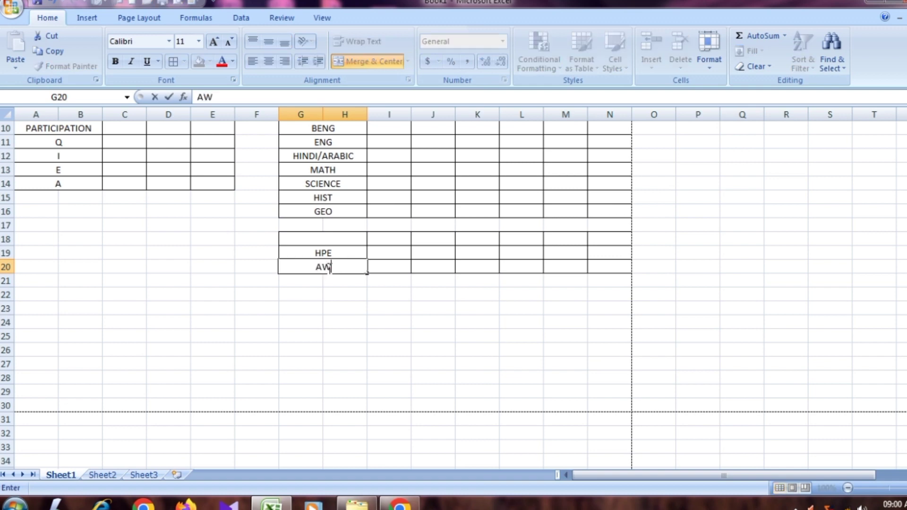
text(E)
click(398, 242)
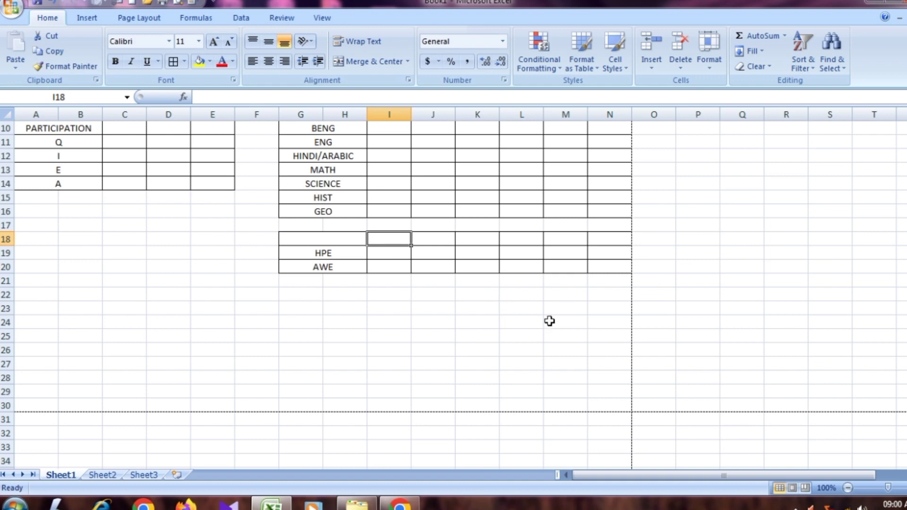
Apply All Borders to L22:N30 to create the grading-scale grid
scroll(595, 234, down, 3)
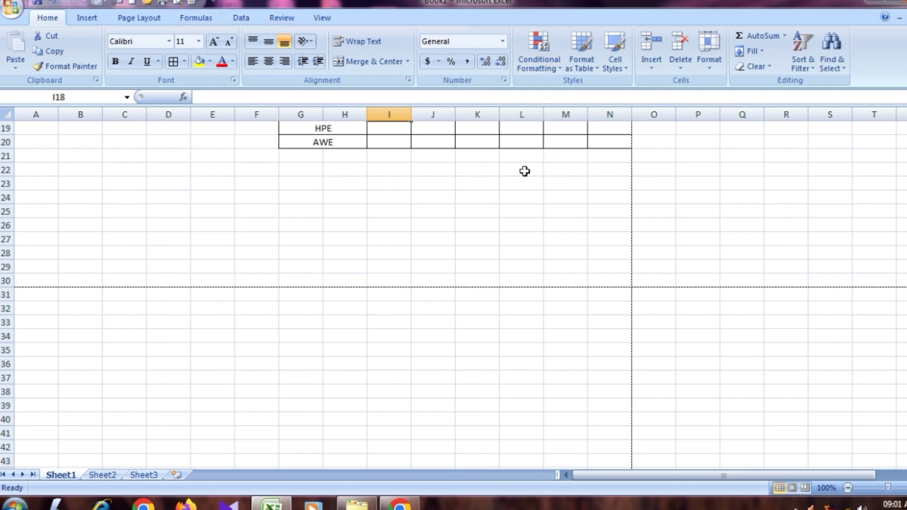
drag(519, 171, 598, 276)
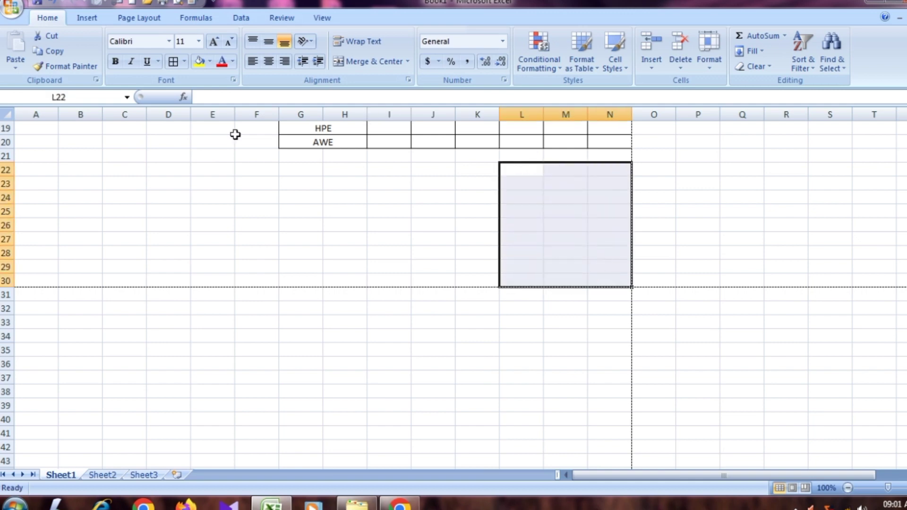
click(185, 61)
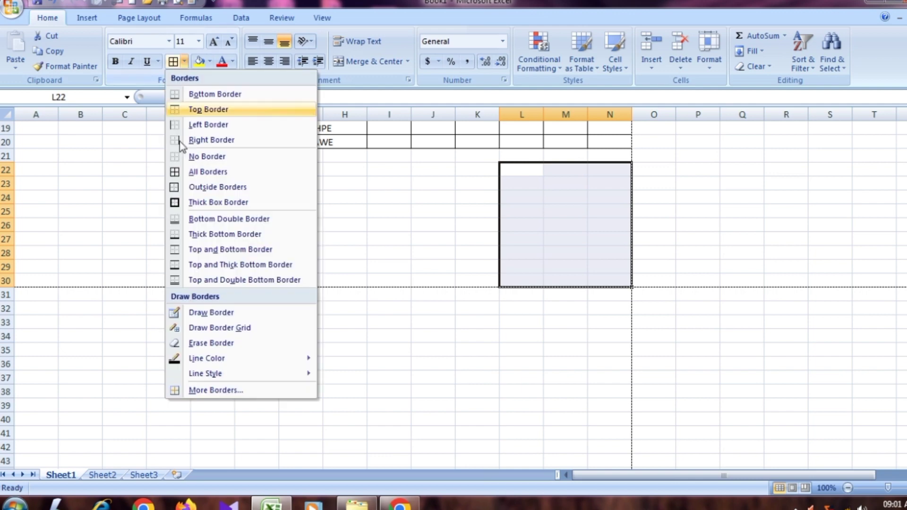
click(175, 173)
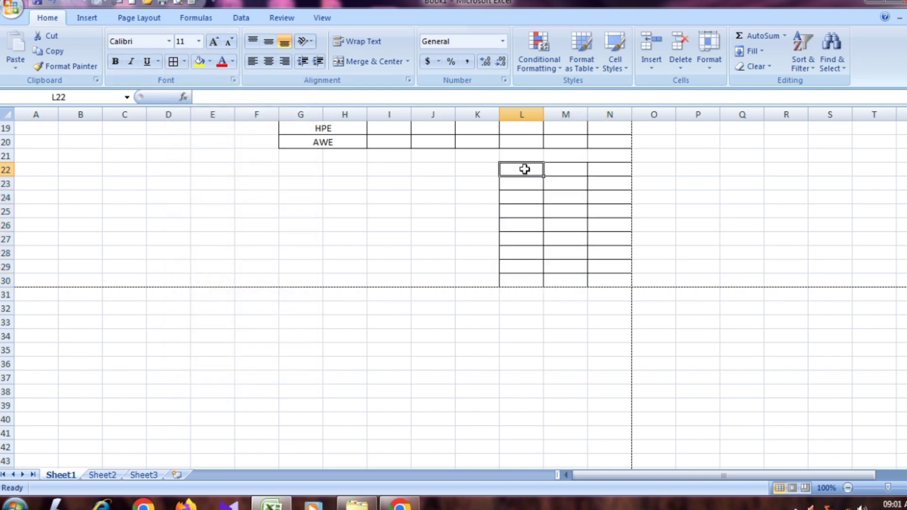
Head the grading grid with SCALE, GRADE and REMARKS in L22:N22
text(SC)
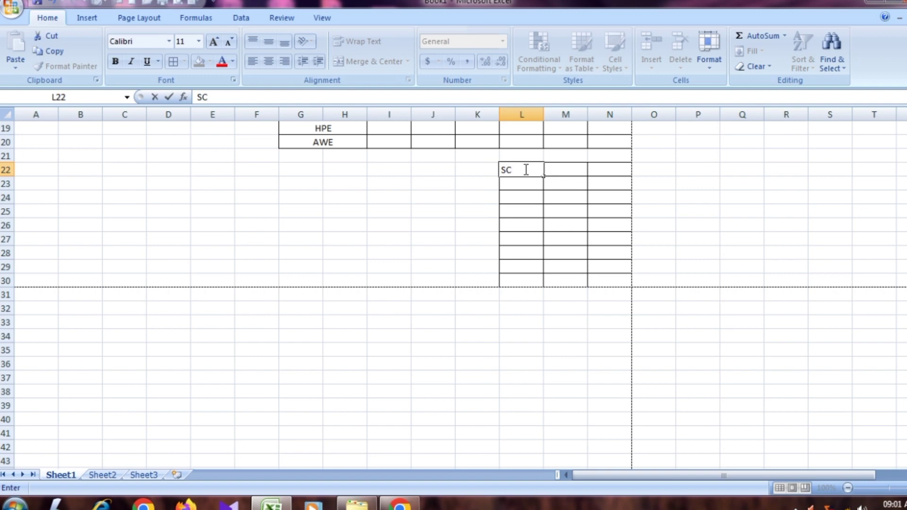
text(ALE)
click(567, 166)
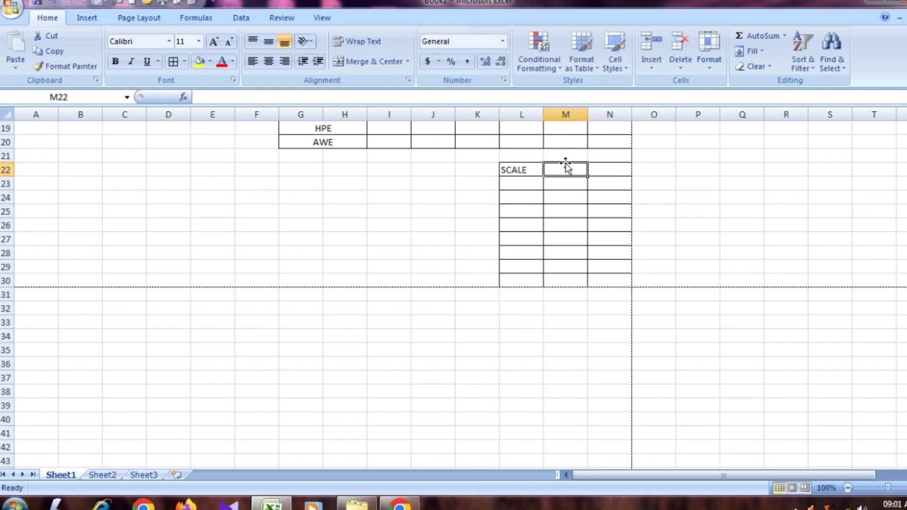
text(GRADE)
click(602, 169)
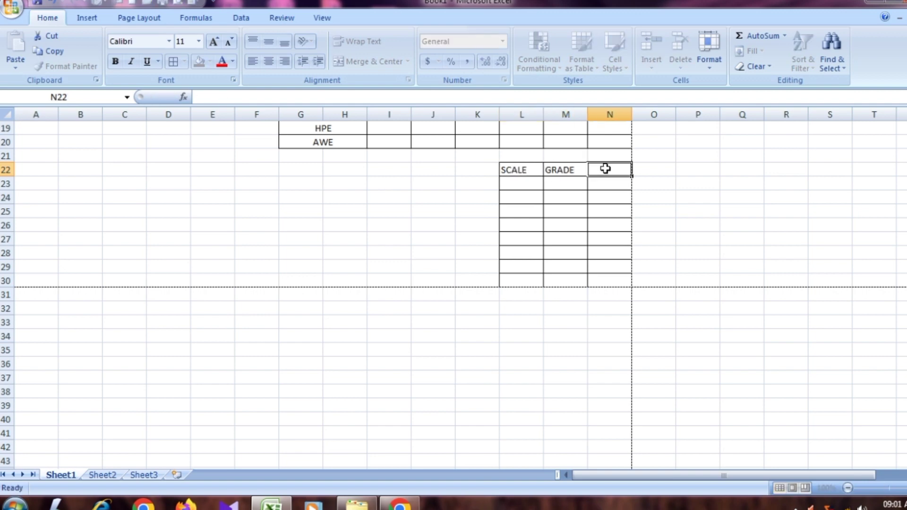
text(REMARKS)
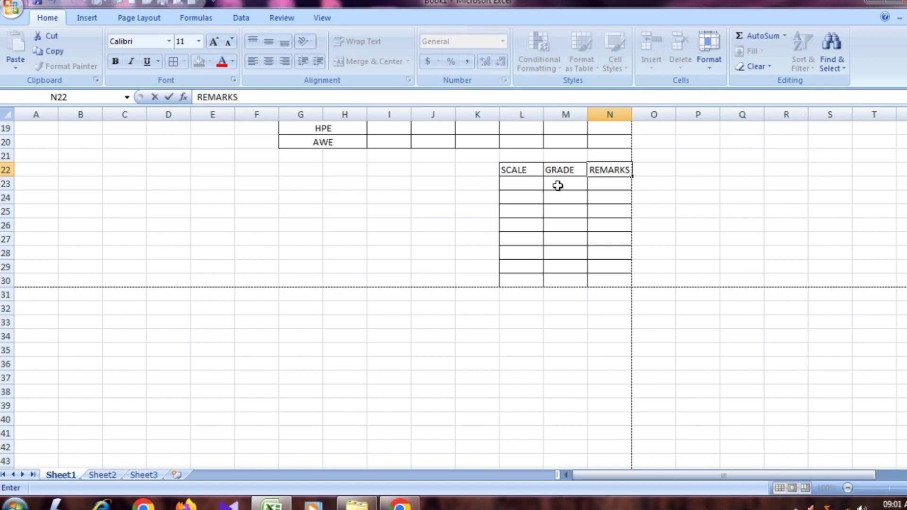
click(558, 186)
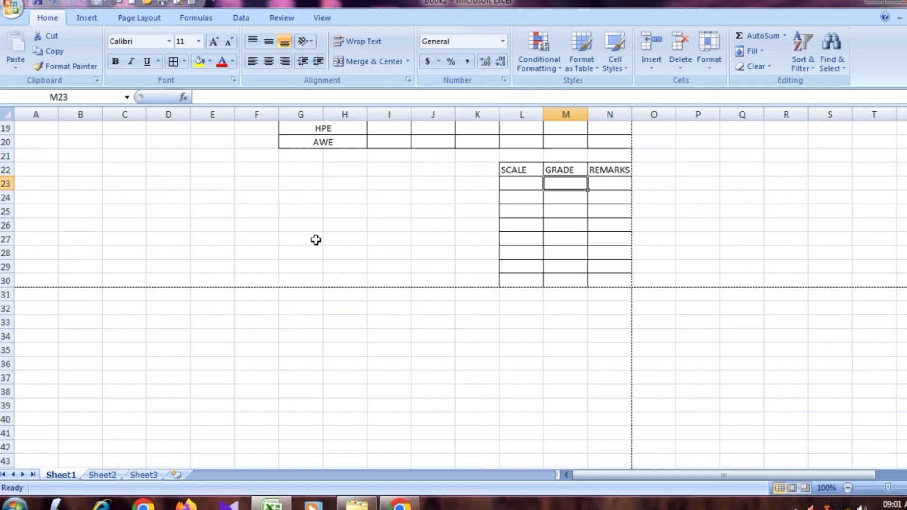
Merge B29:C29 and enter the class teacher's signature label
click(46, 266)
click(86, 267)
drag(86, 268, 107, 266)
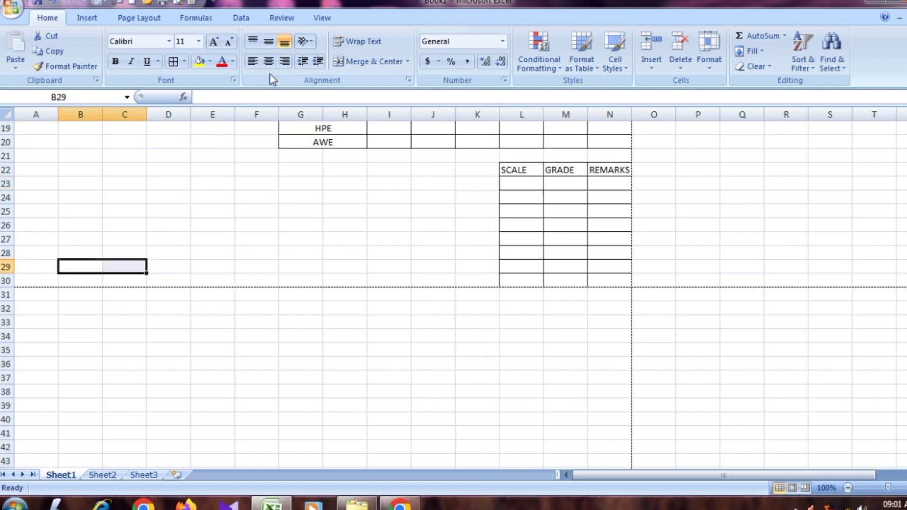
click(361, 60)
text(S)
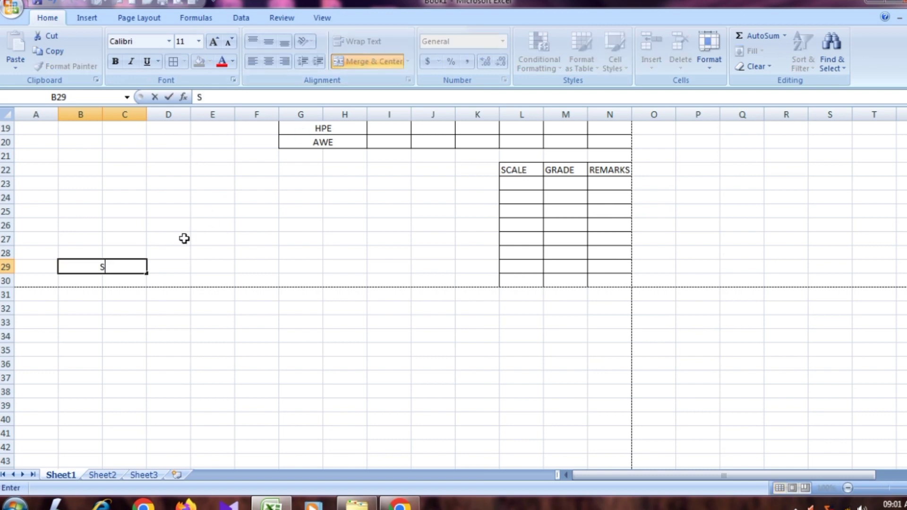
text(IGN)
text( OF)
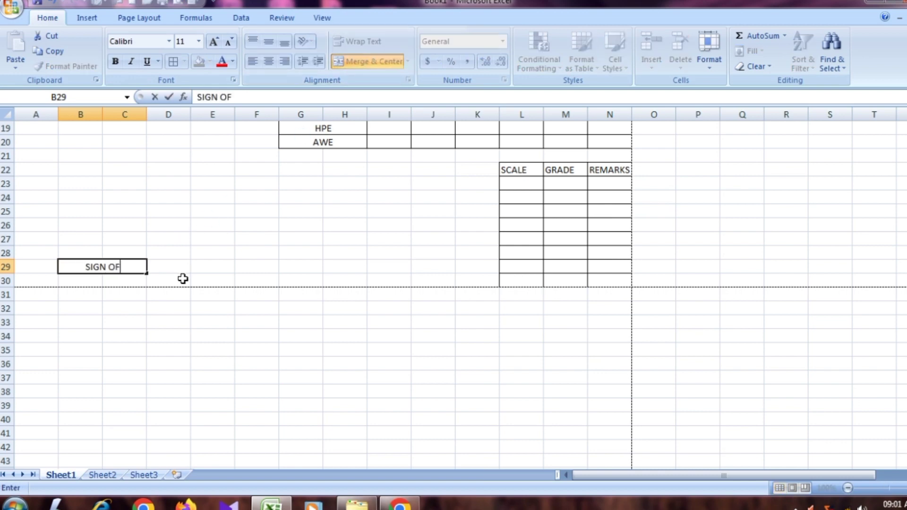
text( TEA)
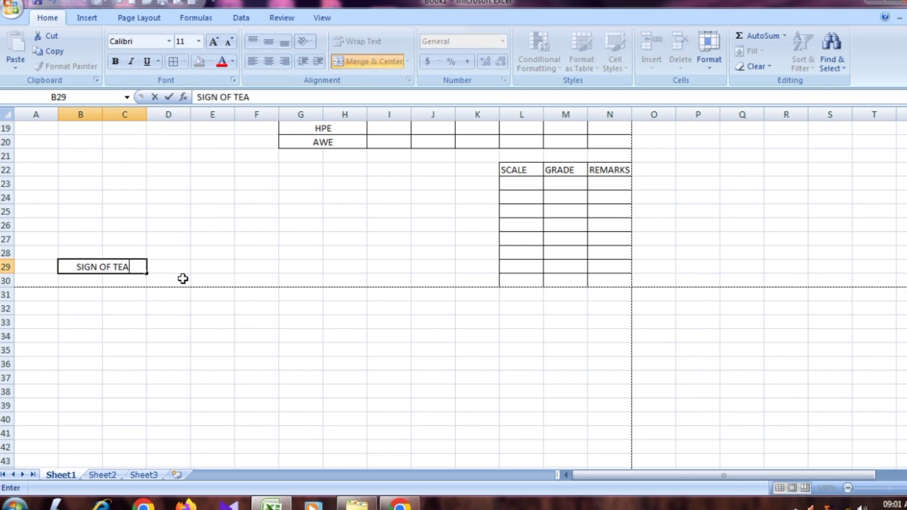
key(BackSpace)
key(BackSpace)
key(BackSpace)
text(LA)
key(BackSpace)
key(BackSpace)
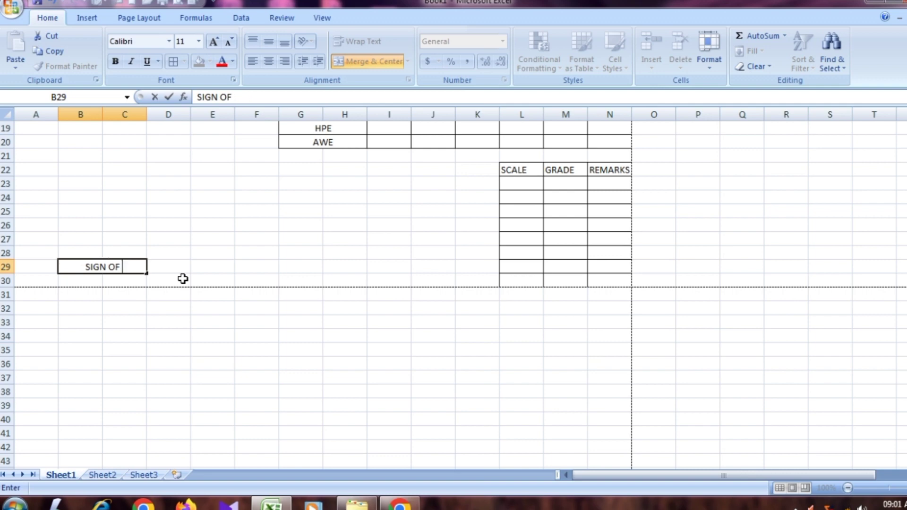
text(CLASS TEA)
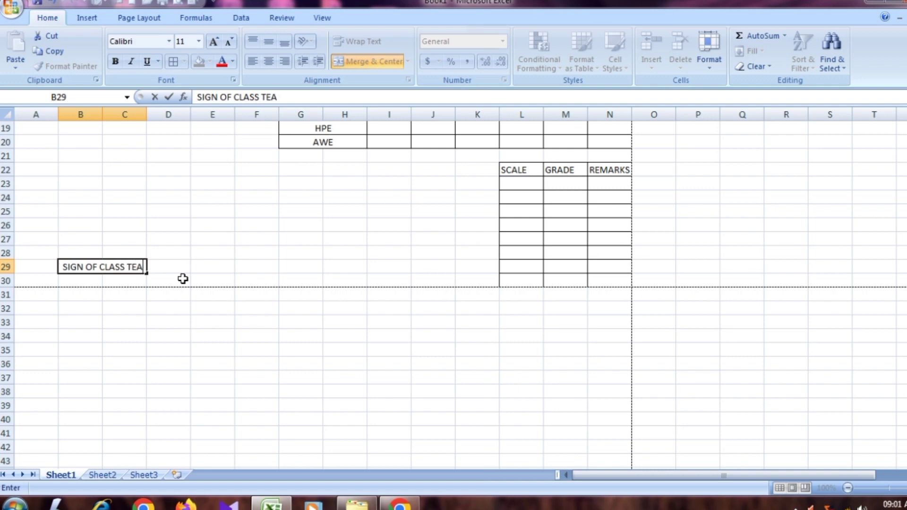
text(CHER)
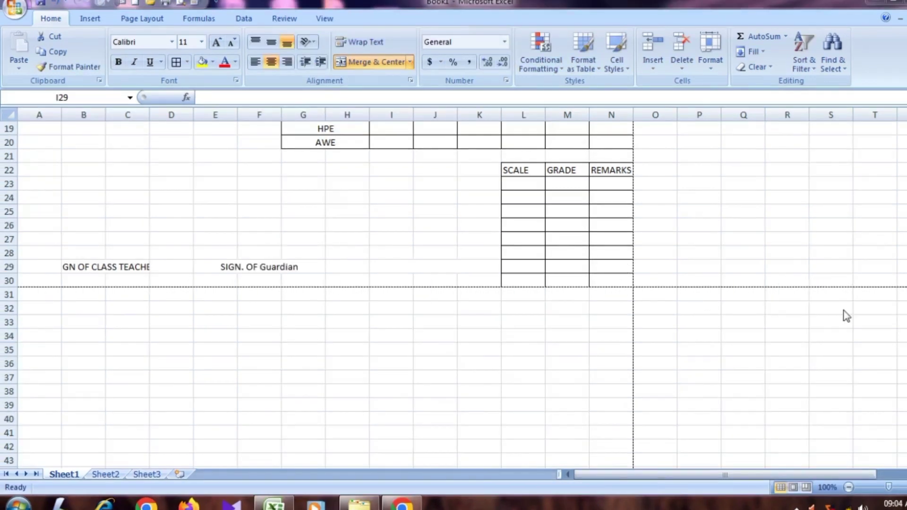
Enter 'sign. of HM' in the merged cell I29
click(430, 267)
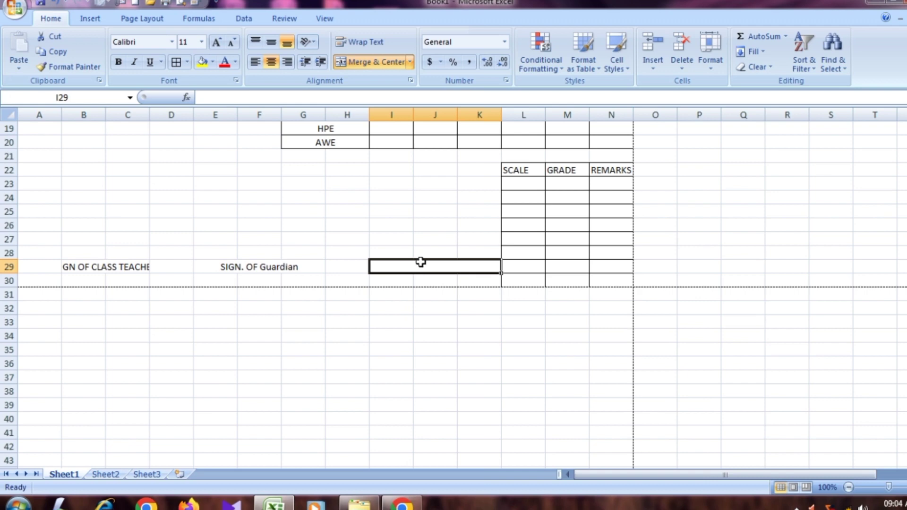
text(sign. o)
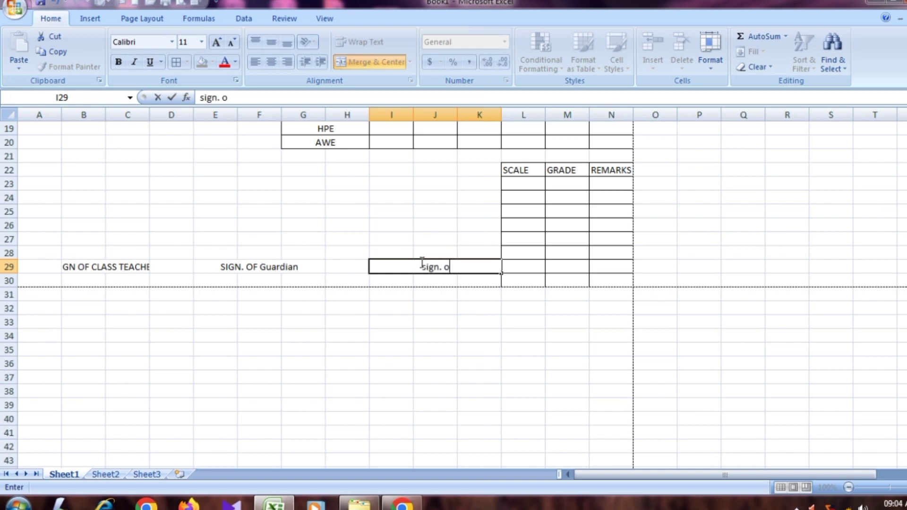
text(f )
text(HM)
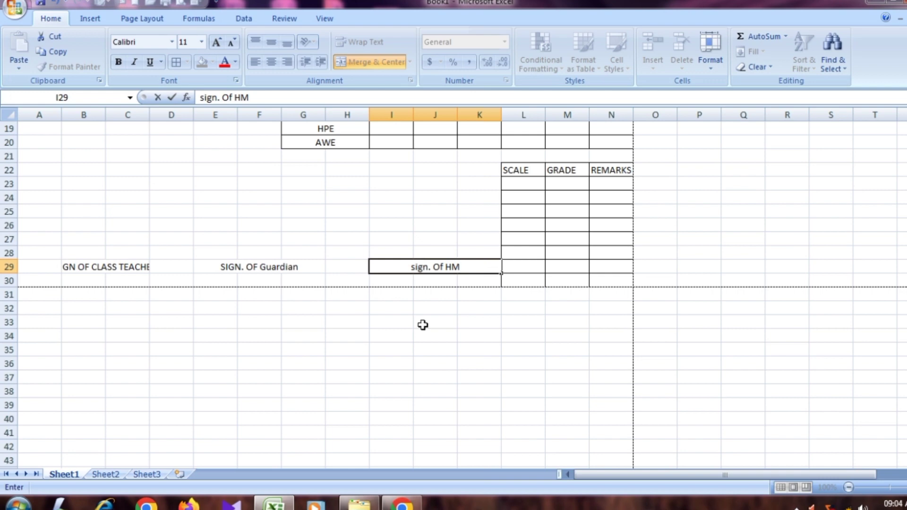
click(435, 323)
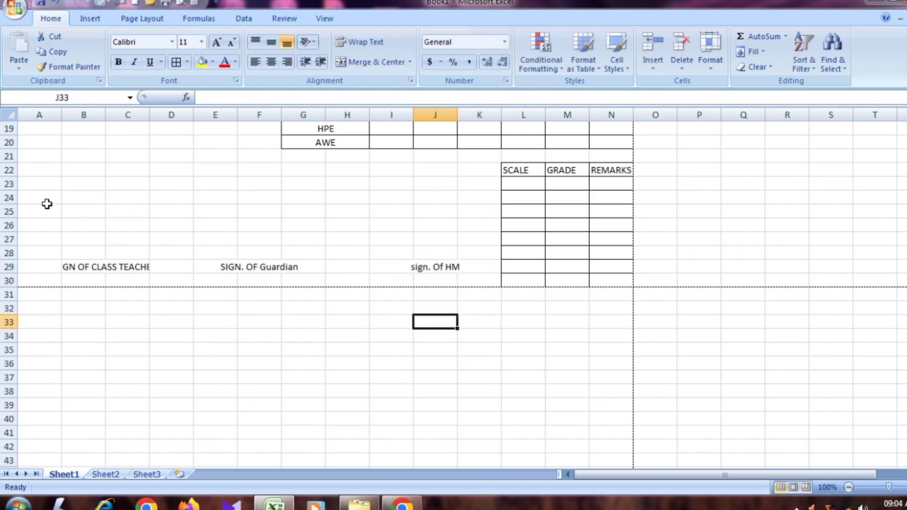
Put thin borders around every cell of A23:J23 for the remarks row
click(47, 185)
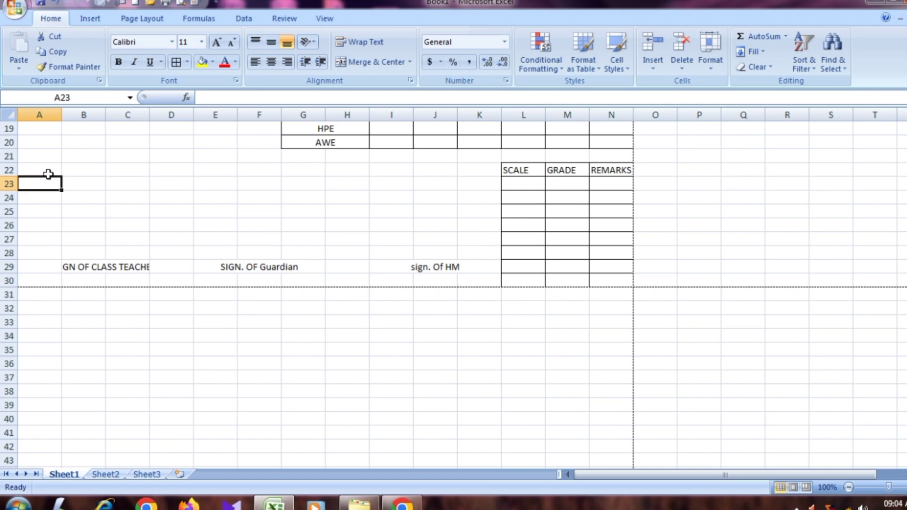
drag(45, 182, 464, 184)
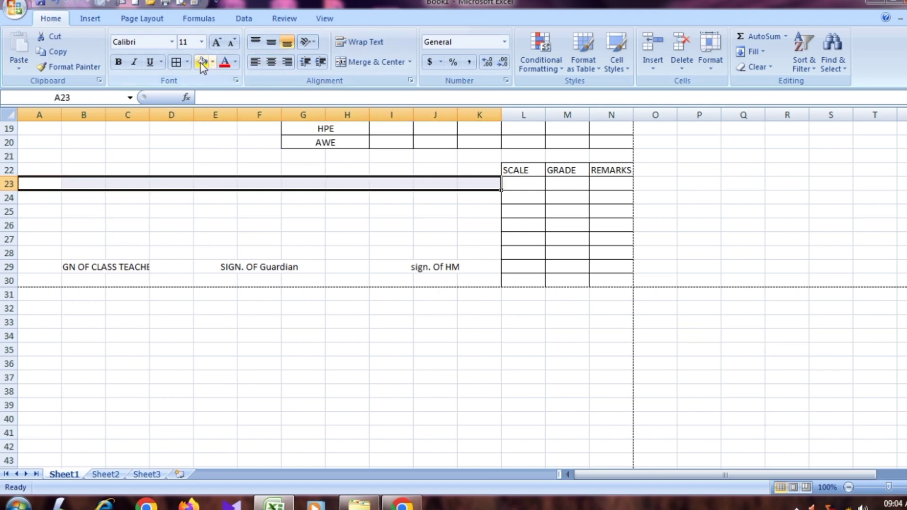
click(187, 62)
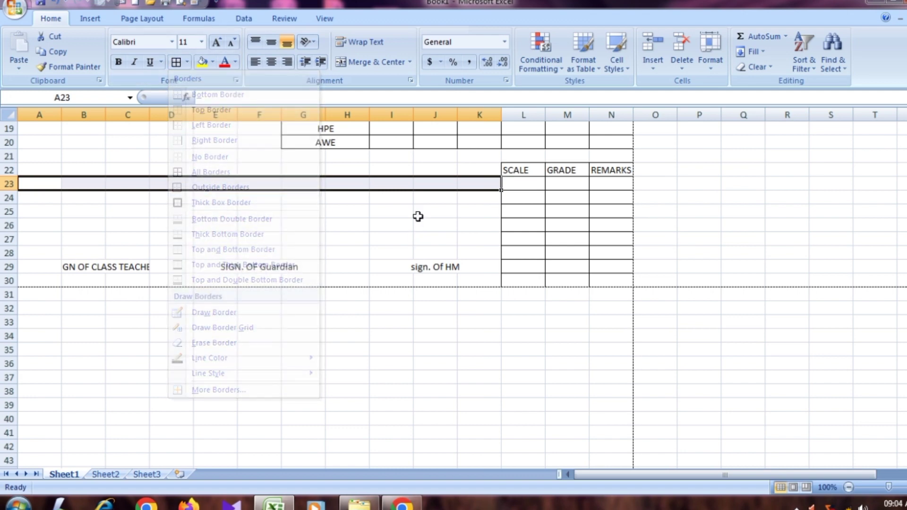
click(417, 217)
drag(43, 183, 423, 183)
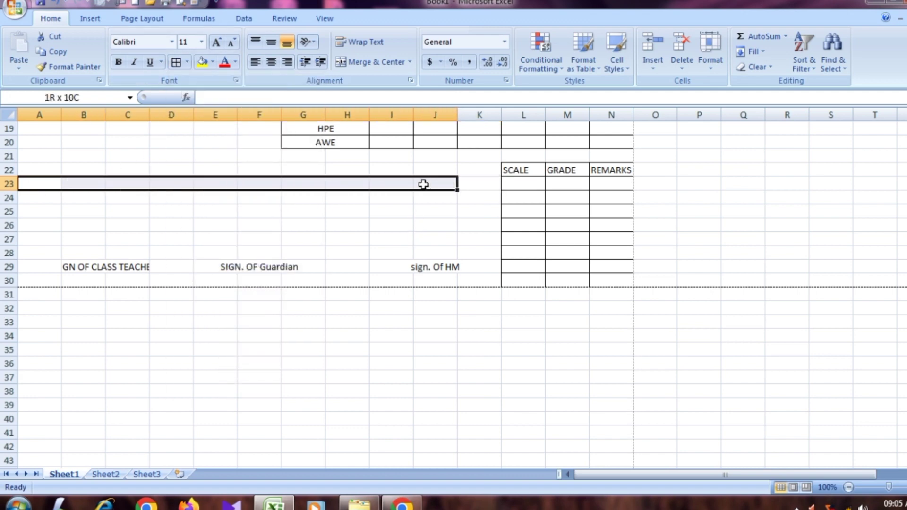
click(176, 62)
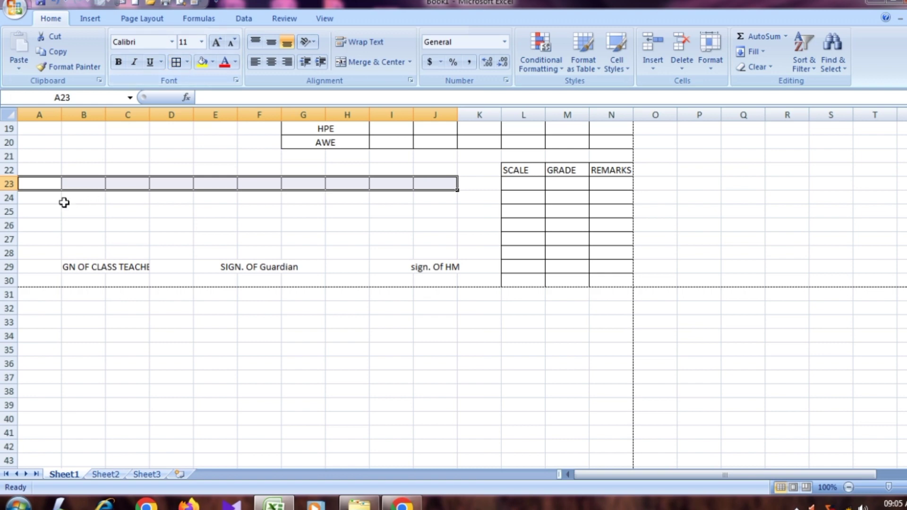
Label A23 'remarks' and C23 'Grand Total'
click(49, 183)
text(remarks)
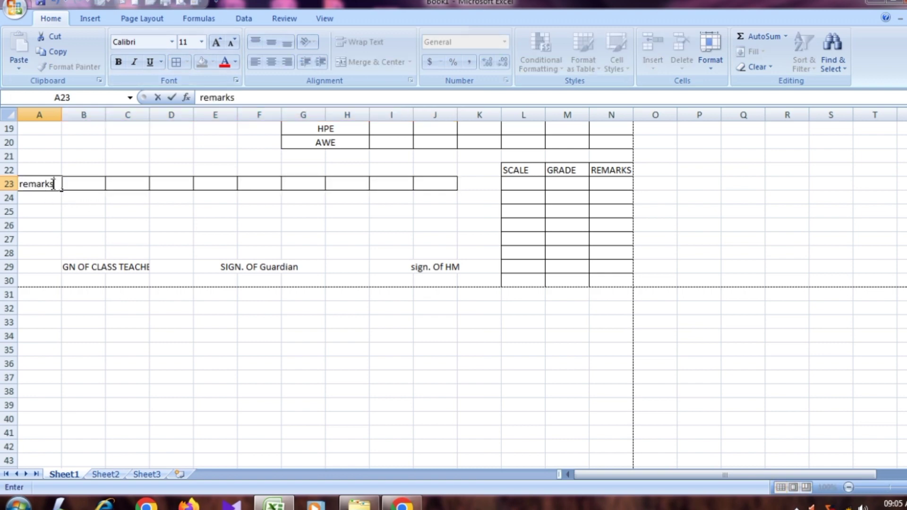
click(77, 184)
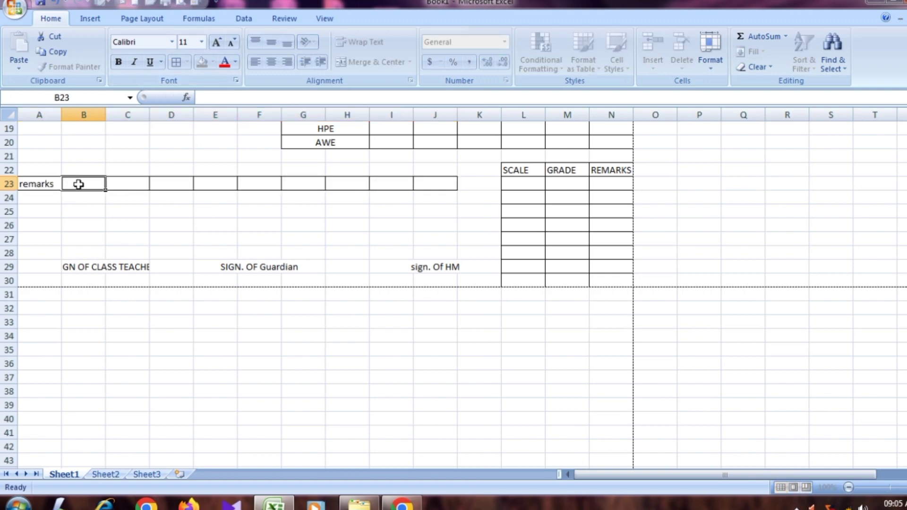
click(135, 187)
text(grab)
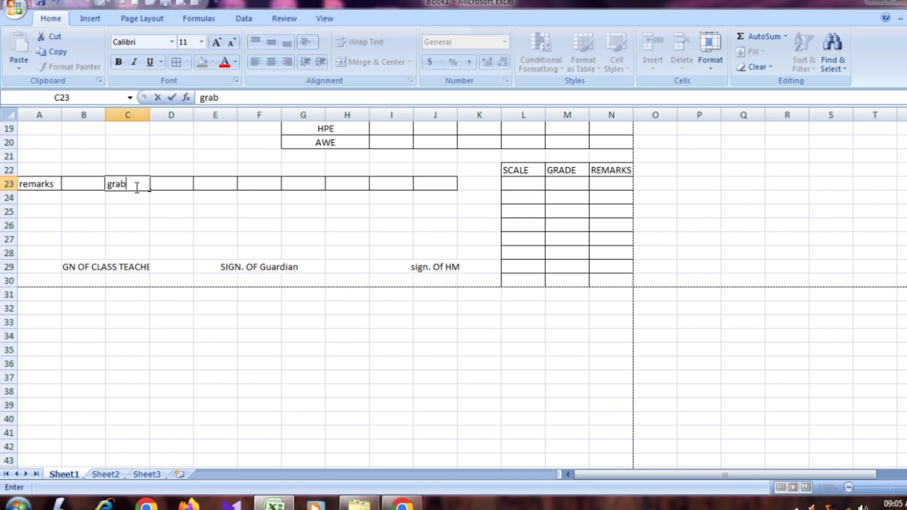
key(BackSpace)
key(BackSpace)
key(BackSpace)
key(BackSpace)
text(G)
text(rand Total)
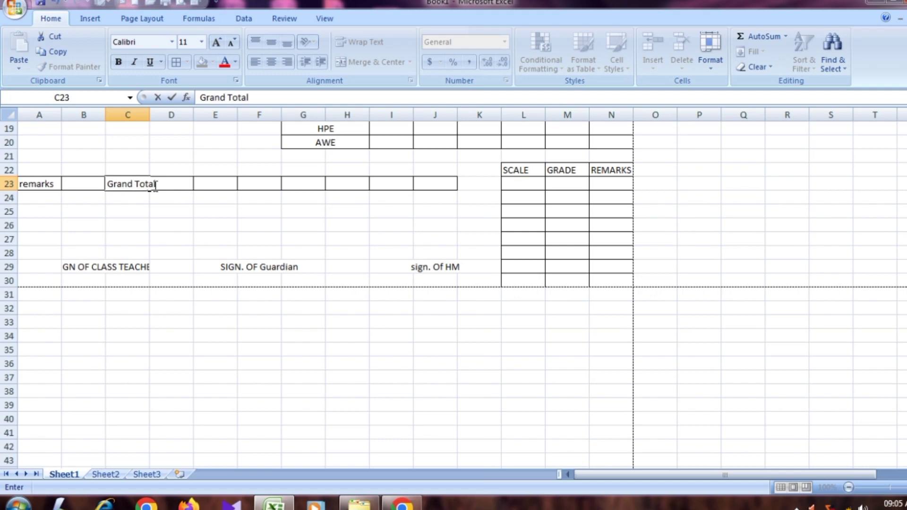
click(209, 185)
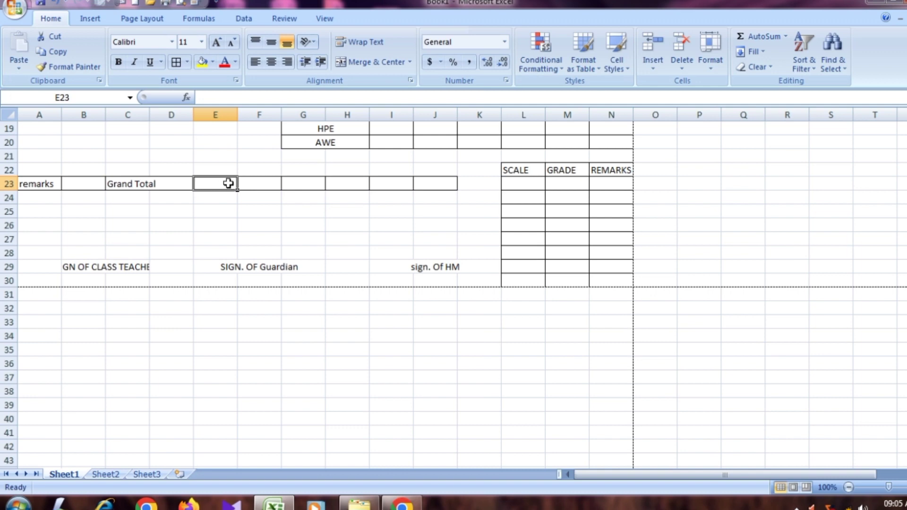
Merge and centre E23:F23 and label it 'Percentage'
drag(229, 183, 260, 183)
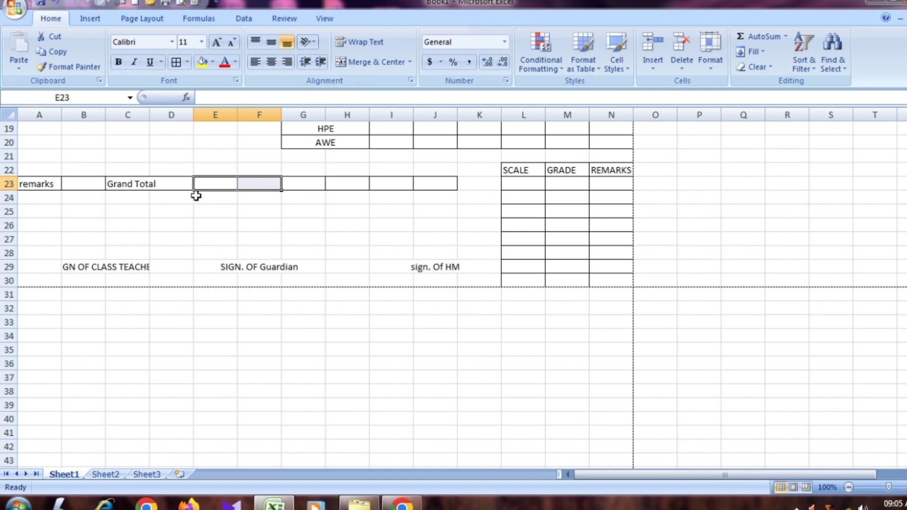
click(378, 66)
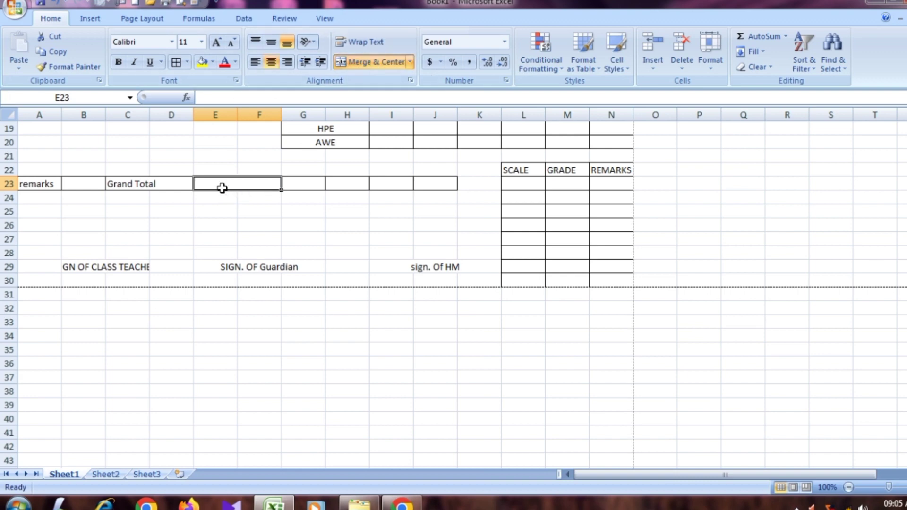
text(Per)
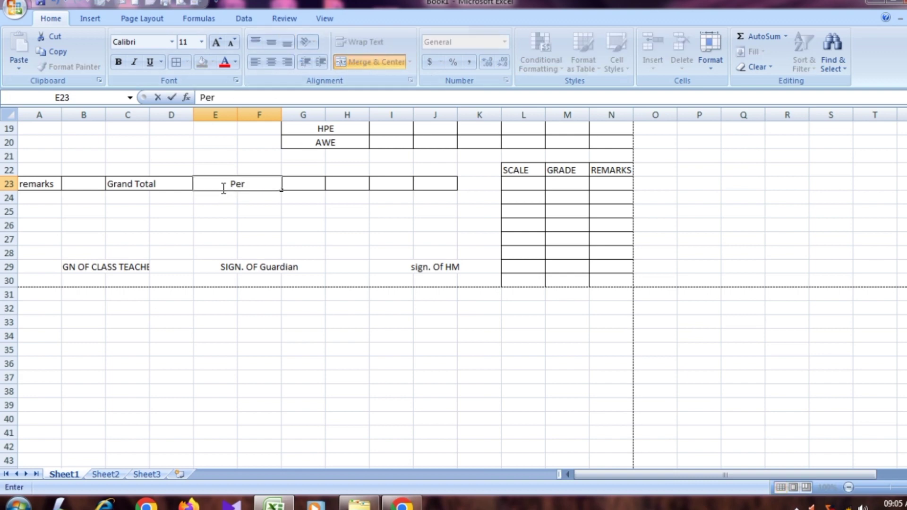
text(centage)
click(373, 217)
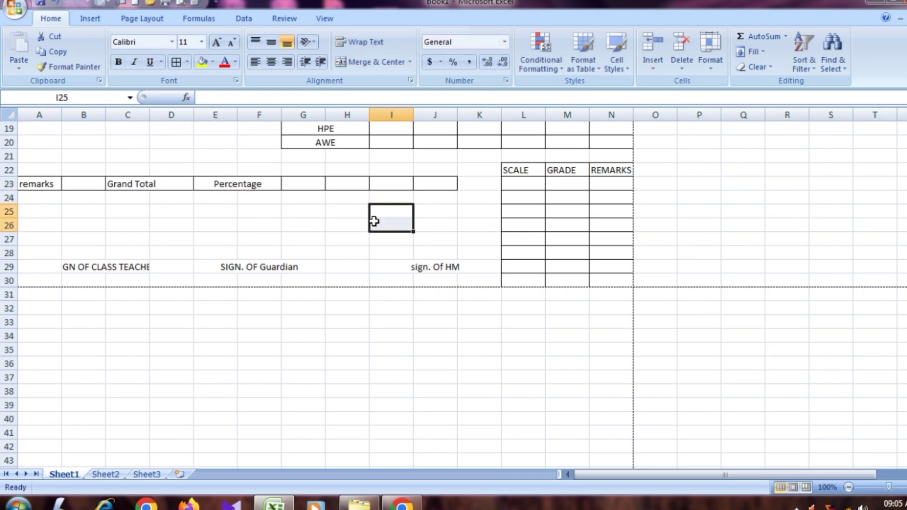
click(357, 185)
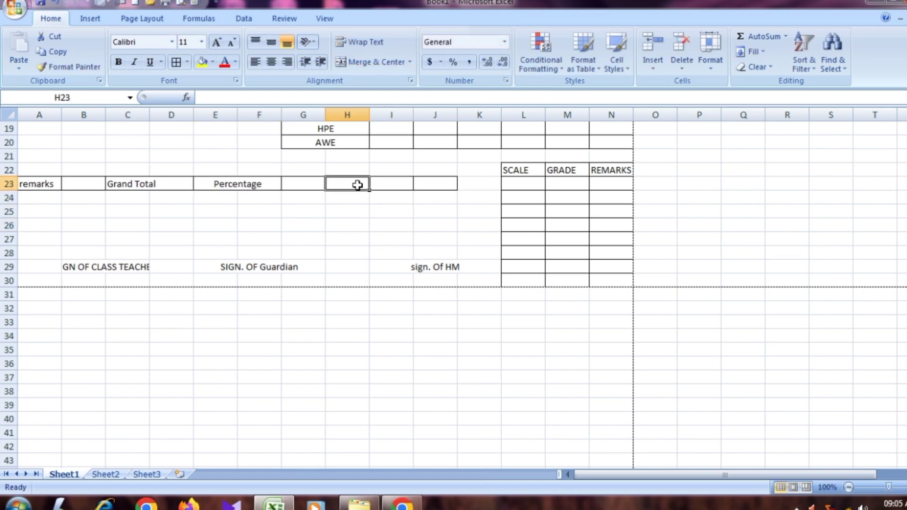
Merge and centre H23:I23 and enter 'Over All Grade' there
drag(359, 184, 388, 184)
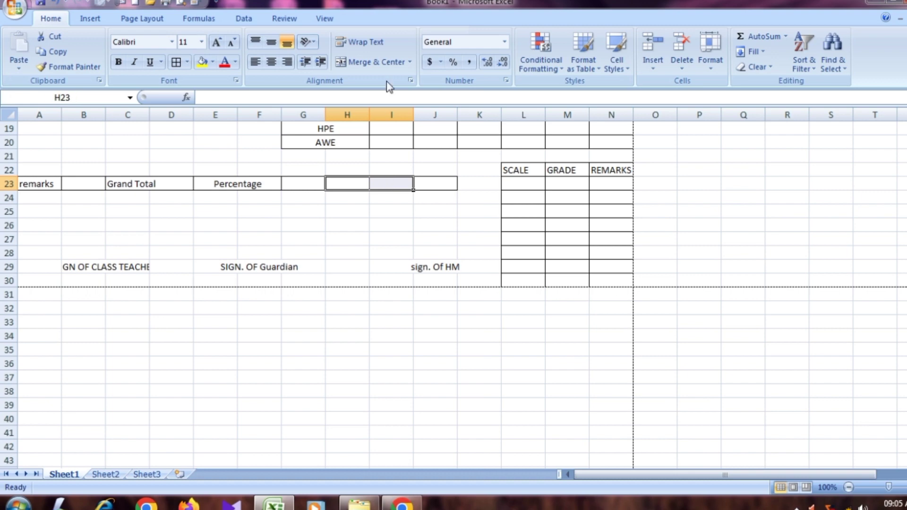
click(373, 62)
text(O)
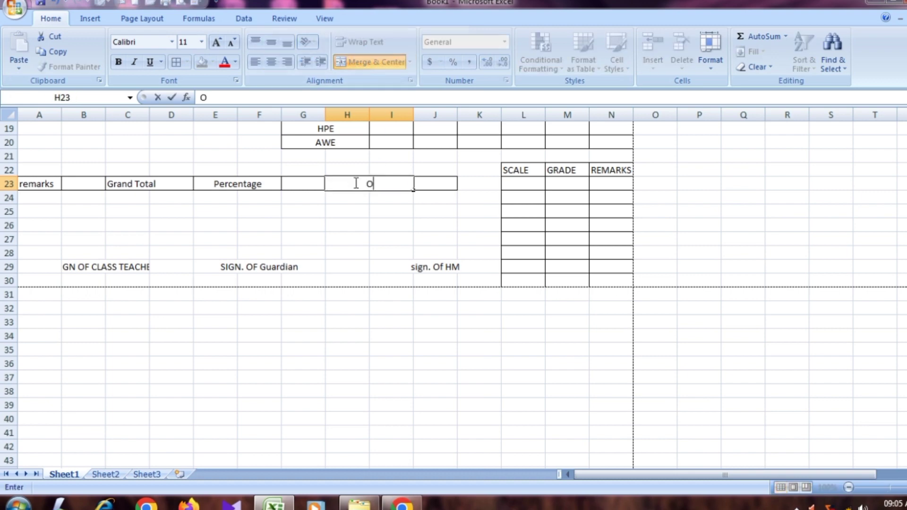
text(ver)
text( al)
text(l)
key(BackSpace)
key(BackSpace)
key(BackSpace)
key(BackSpace)
key(BackSpace)
text(All)
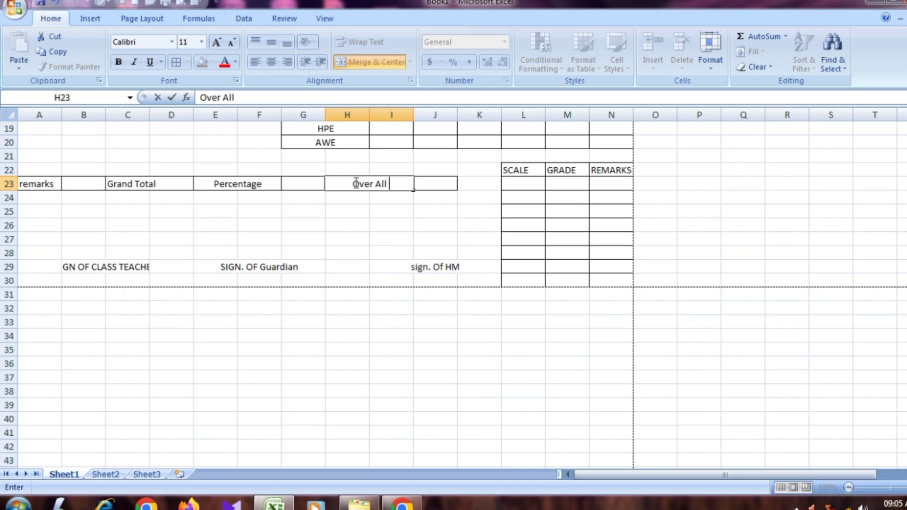
text( Grade)
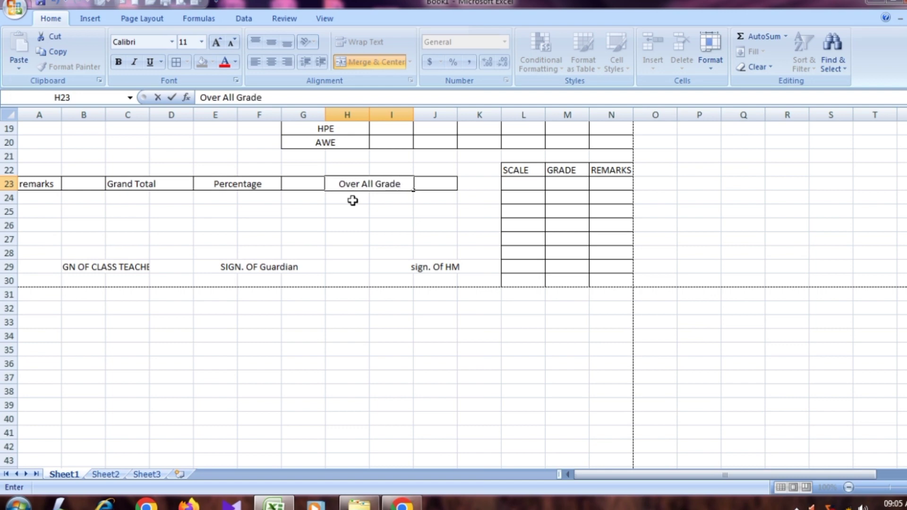
click(452, 225)
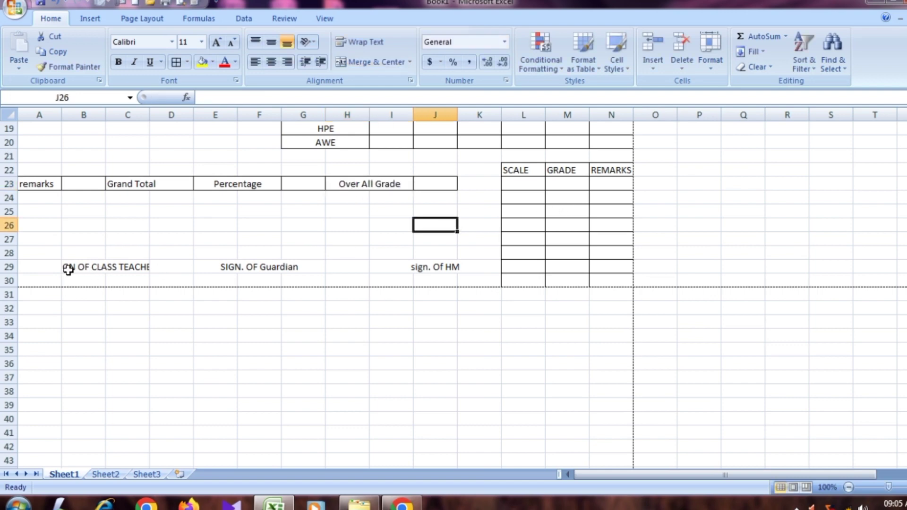
Return to the header and inspect the CIRCLE NAME and academic session cells
click(69, 269)
scroll(378, 274, up, 6)
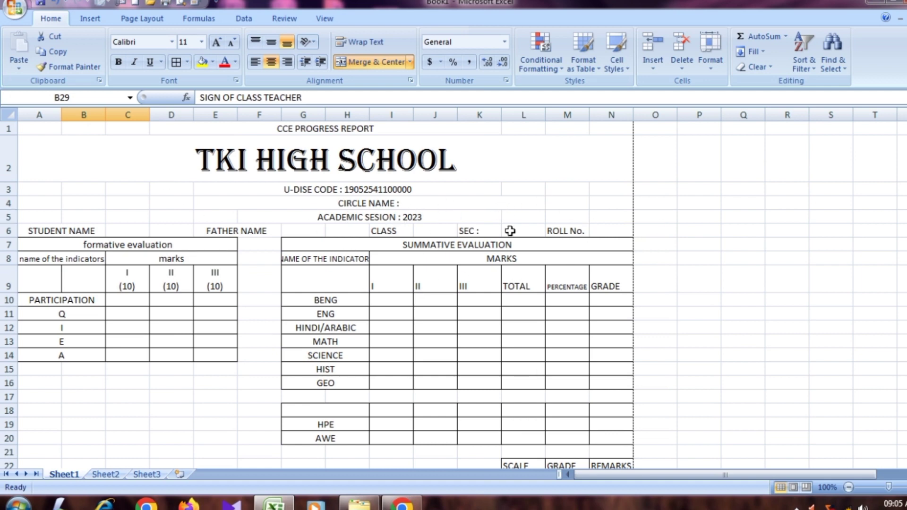
click(515, 203)
click(567, 208)
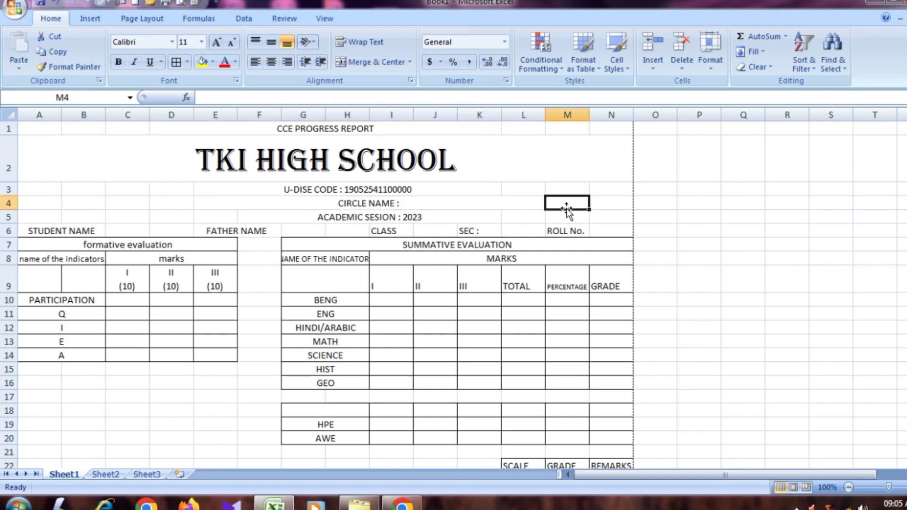
drag(524, 189, 554, 189)
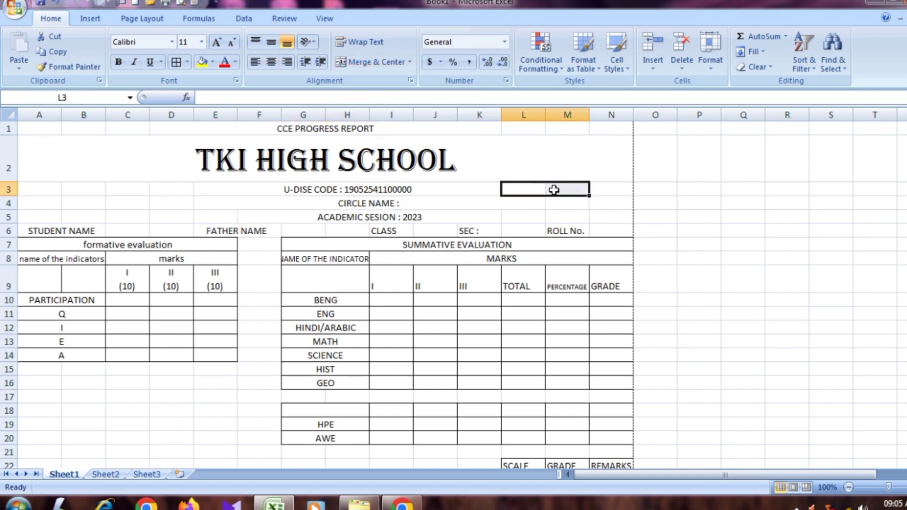
click(456, 203)
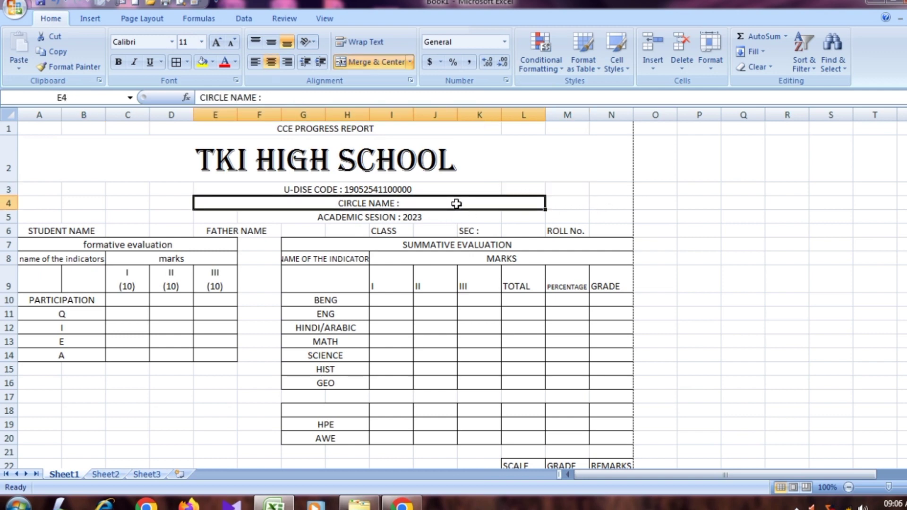
click(484, 220)
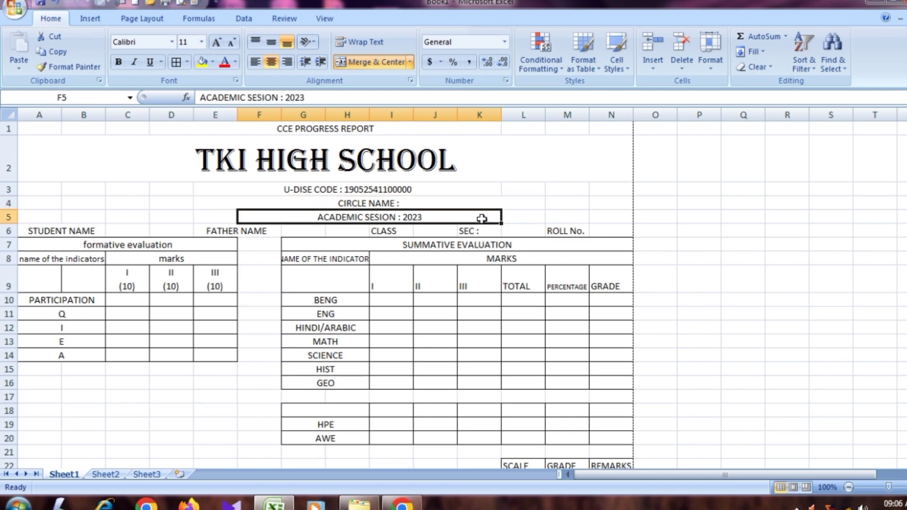
Merge and centre L5:M5 and enter 'student Id' beside the academic session line
drag(527, 216, 558, 218)
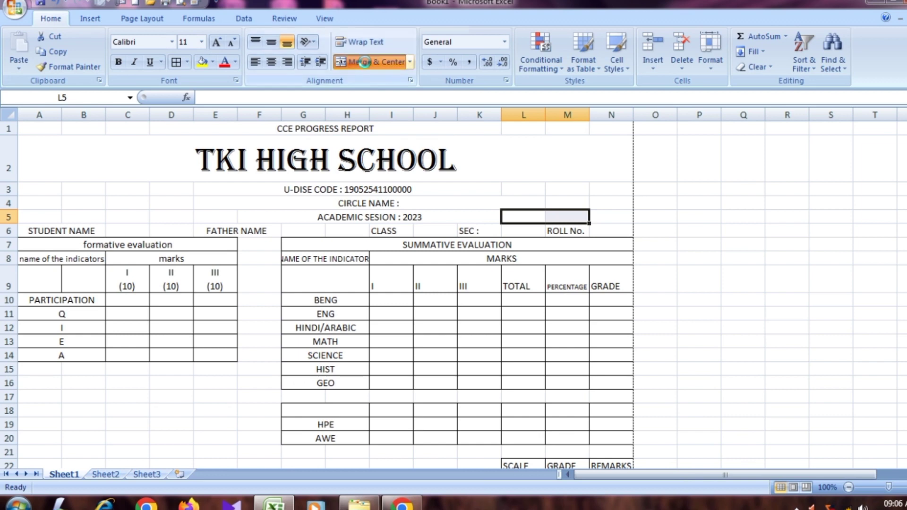
click(371, 62)
text(st)
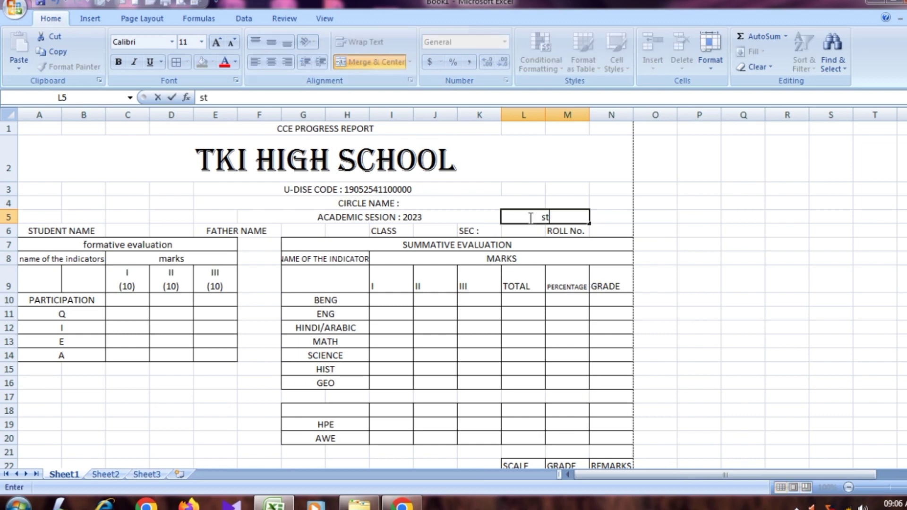
text(udent)
text( Id)
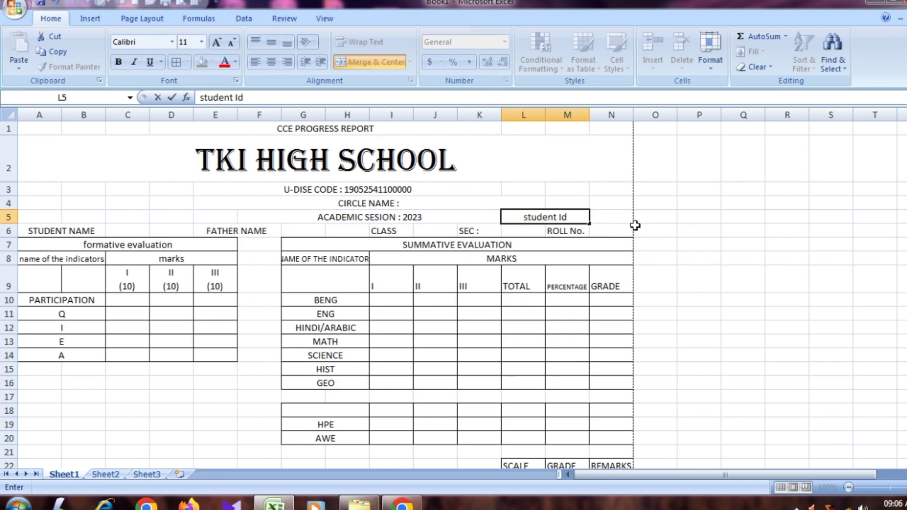
key(Tab)
click(520, 216)
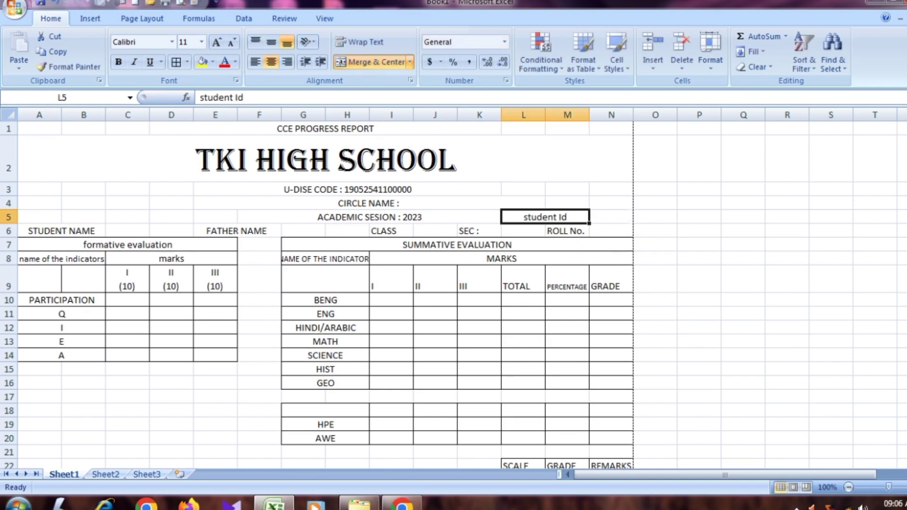
scroll(238, 245, down, 8)
scroll(238, 245, up, 8)
Select an empty cell outside the report and bring up the Office button menu
click(682, 343)
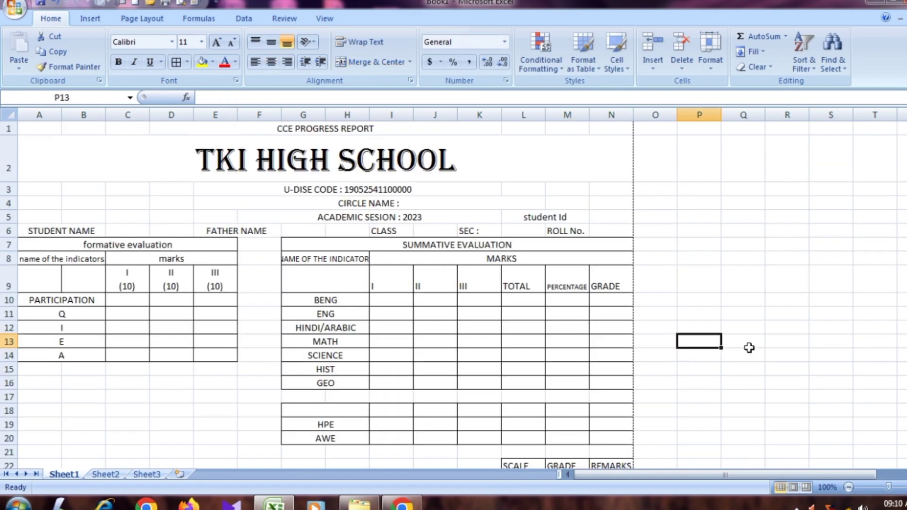
scroll(749, 346, down, 2)
scroll(750, 346, down, 1)
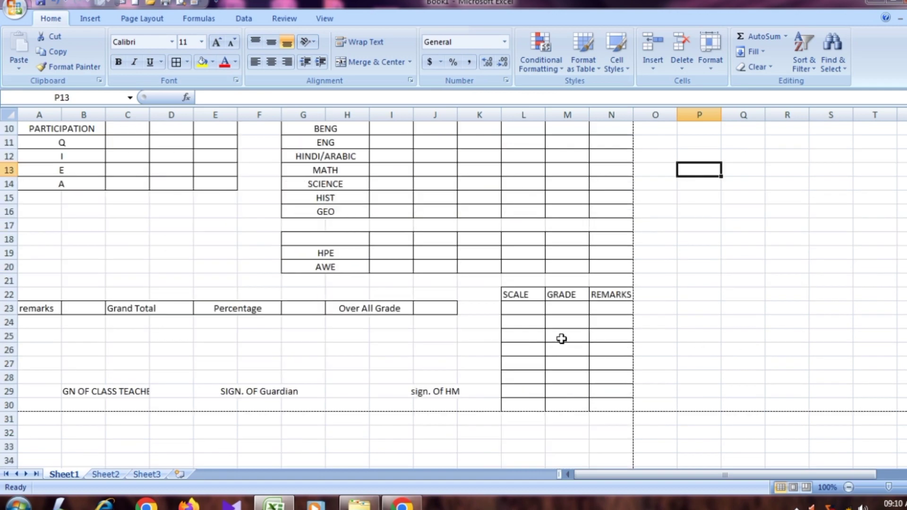
scroll(410, 271, up, 3)
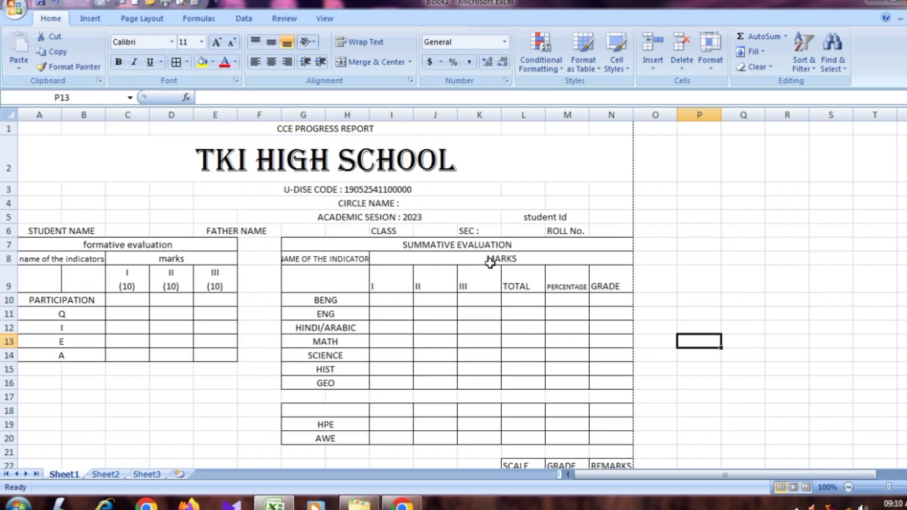
click(16, 9)
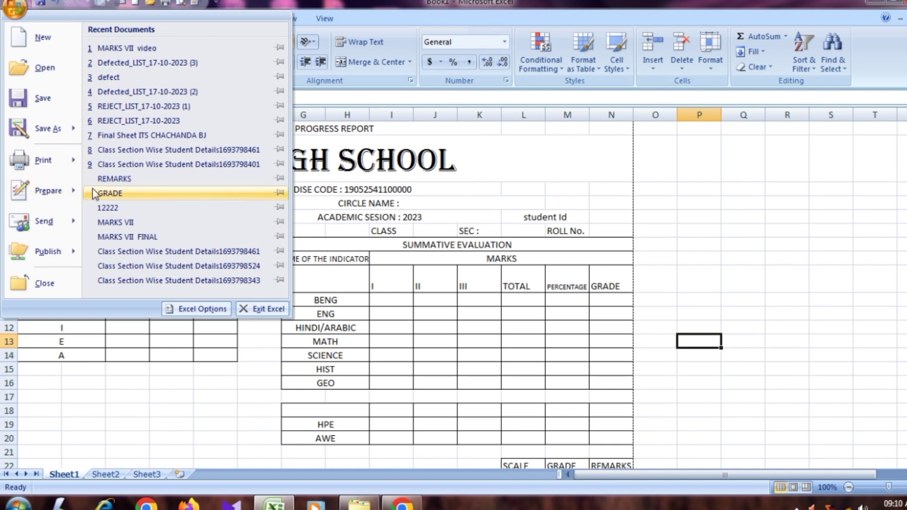
Check the TKI HIGH SCHOOL report as a single landscape page in Print Preview, then close it
mouse_move(43, 161)
click(116, 125)
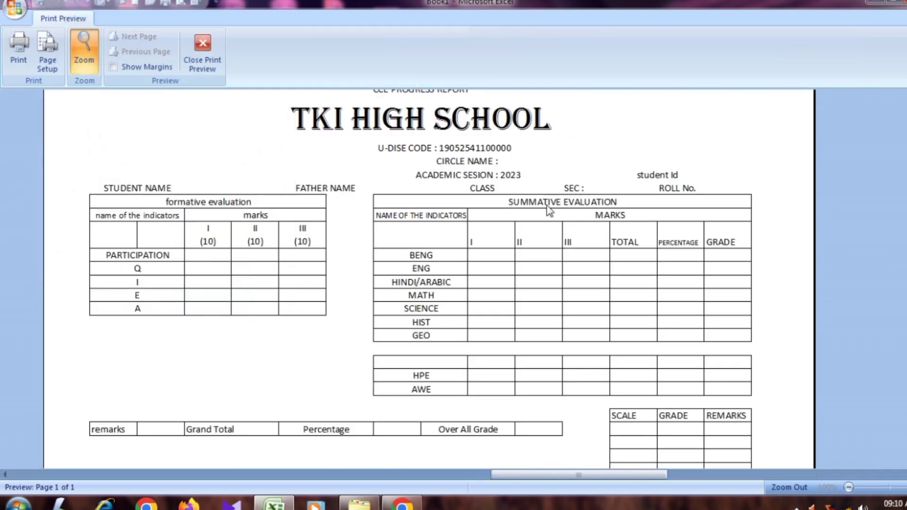
scroll(563, 287, down, 2)
scroll(564, 287, down, 2)
scroll(563, 287, up, 5)
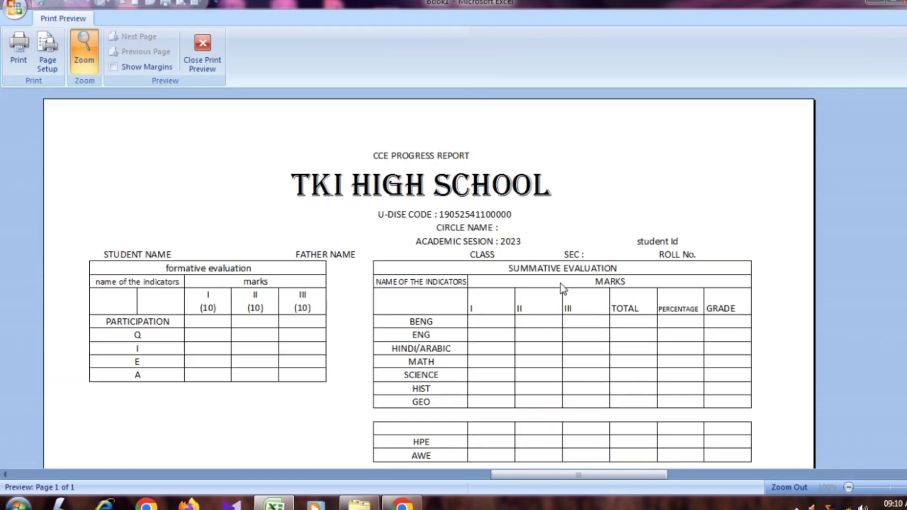
scroll(562, 290, down, 3)
scroll(562, 289, up, 1)
scroll(562, 289, up, 2)
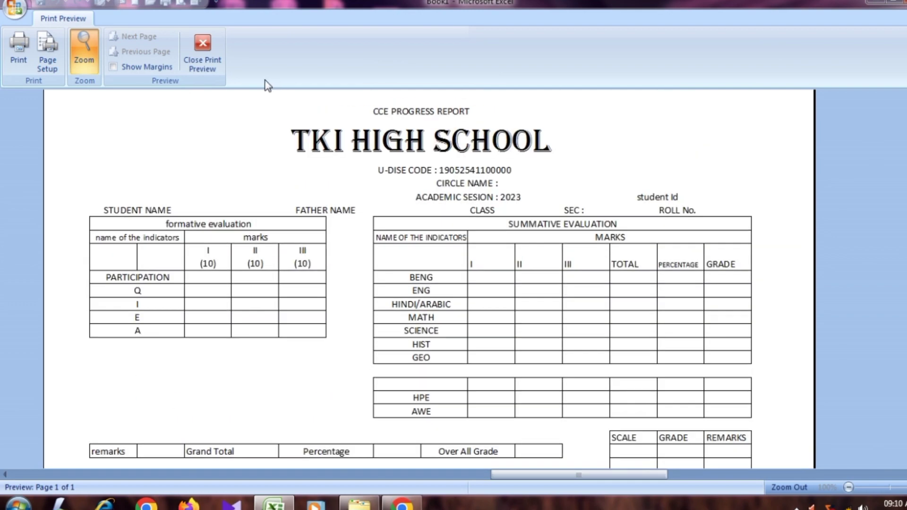
click(196, 57)
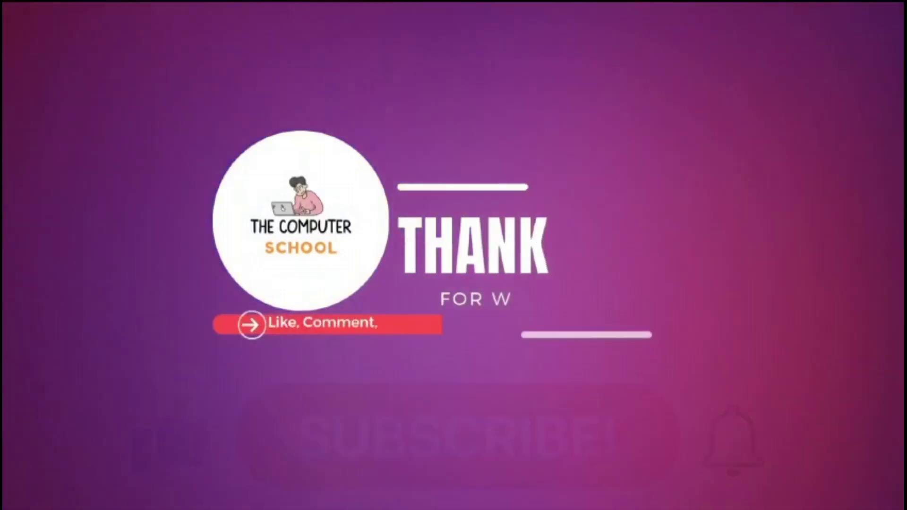